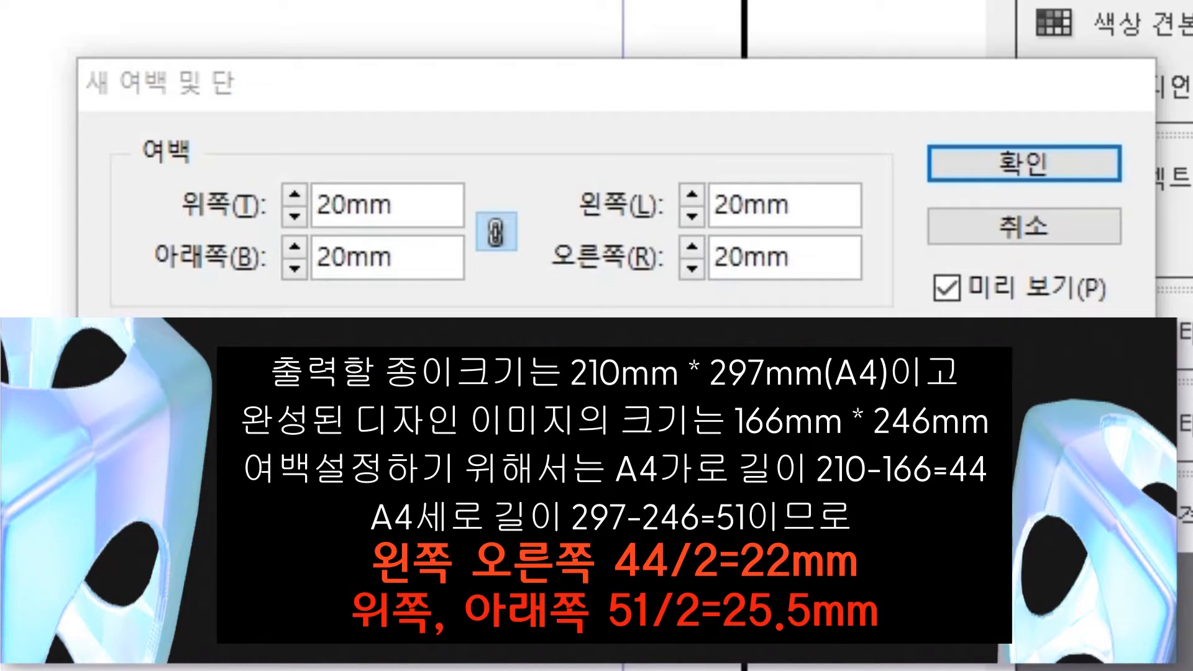
# - Set the page margins to 22 mm left and right and 25.5 mm top and bottom, with the margin link off
pyautogui.doubleClick(730, 205)
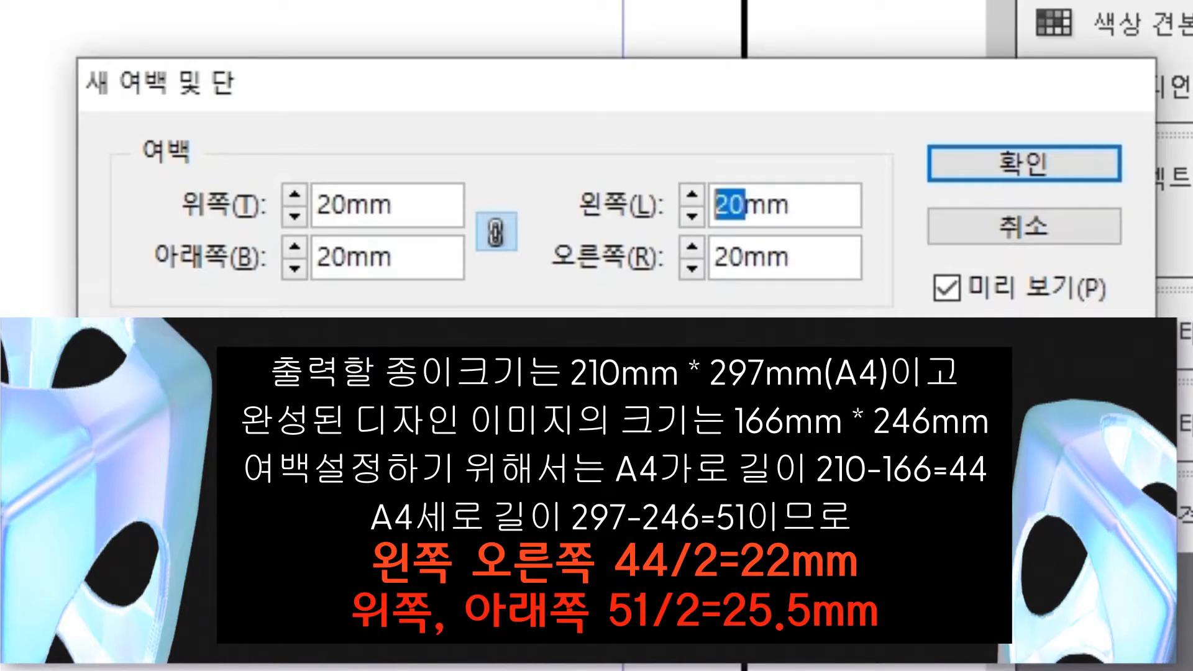
pyautogui.write('22')
pyautogui.click(495, 231)
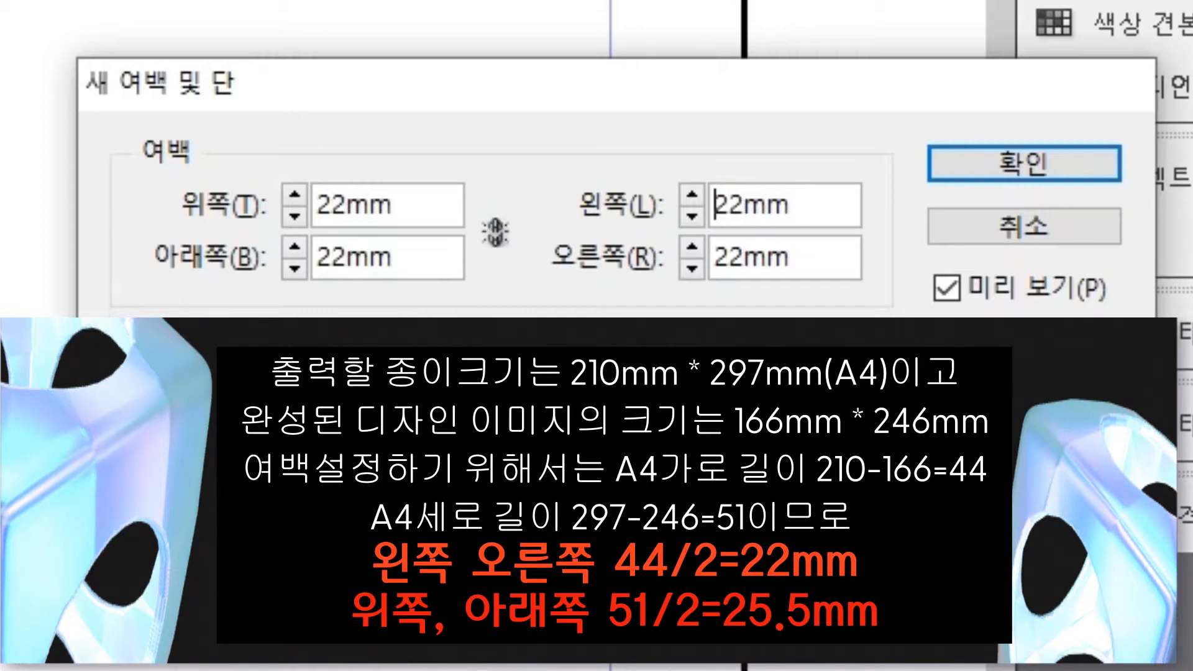
pyautogui.moveTo(348, 204); pyautogui.dragTo(317, 204)
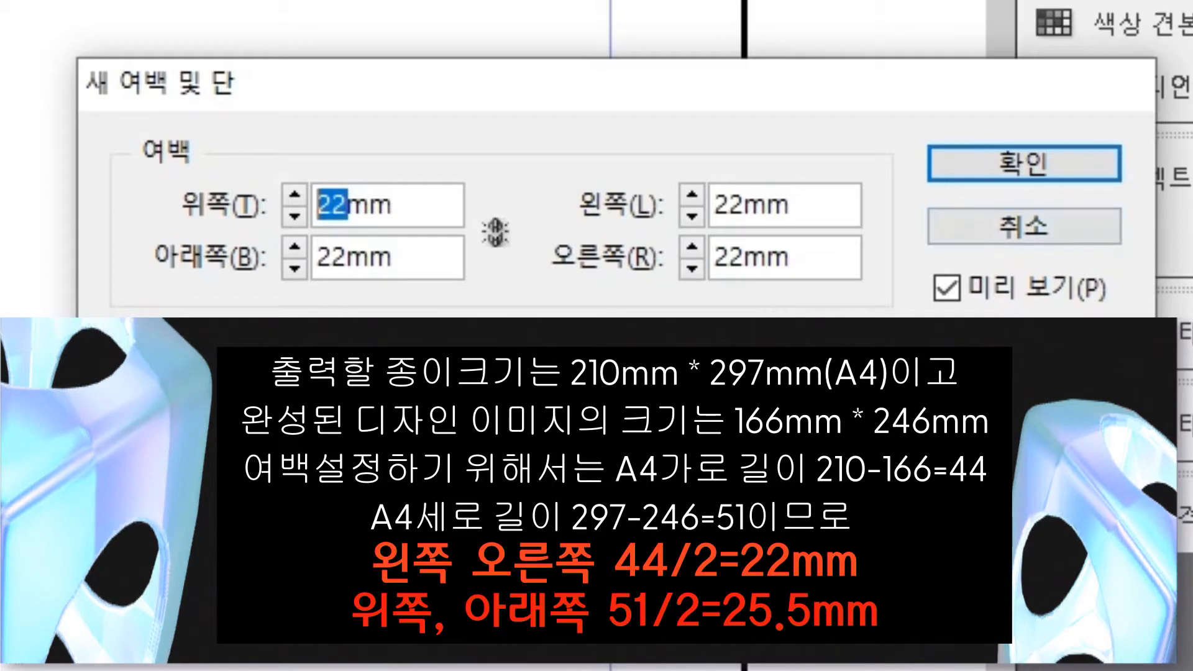
pyautogui.write('25.5')
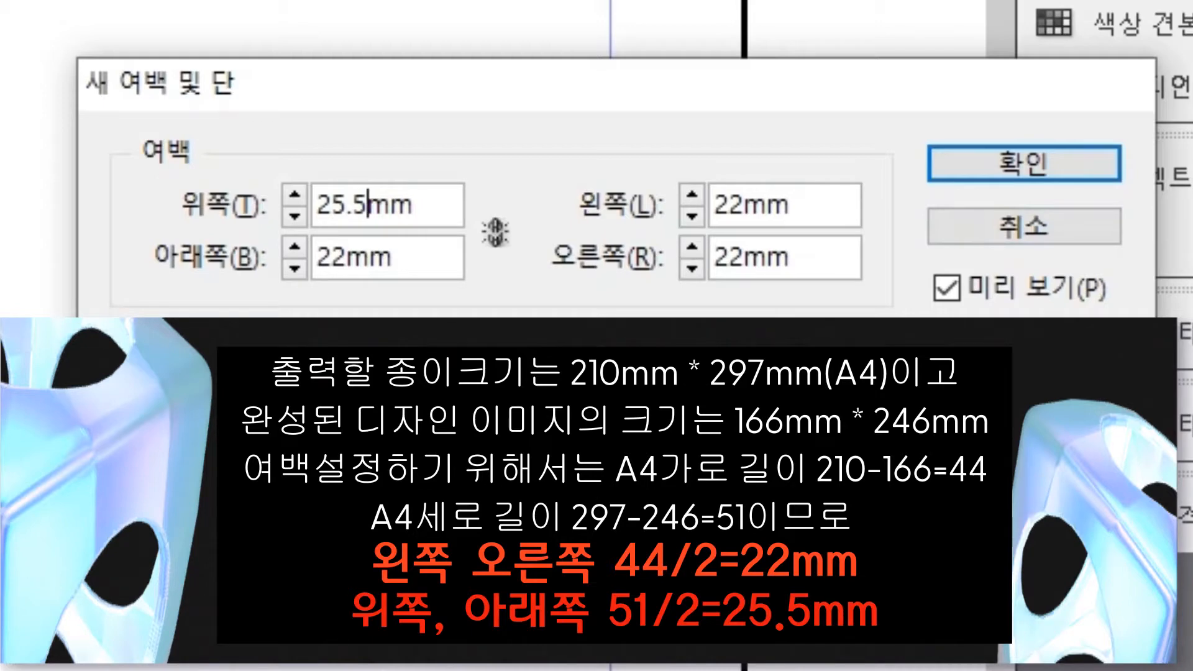
pyautogui.moveTo(347, 257); pyautogui.dragTo(315, 257)
pyautogui.write('25.5')
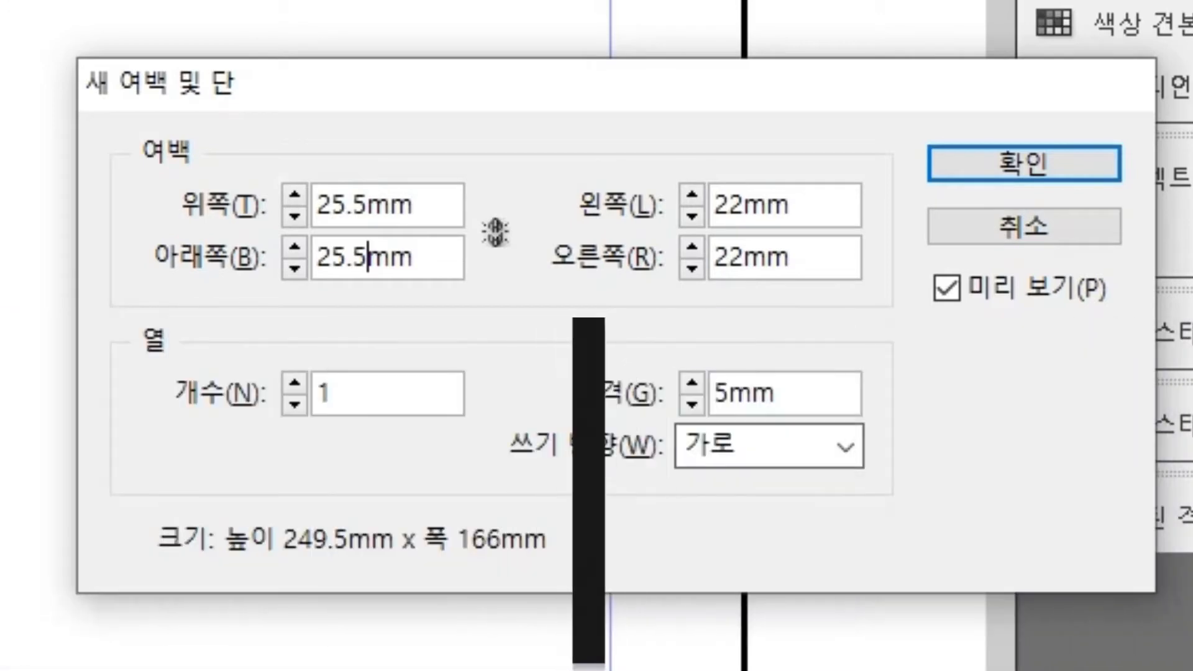
pyautogui.press('Return')
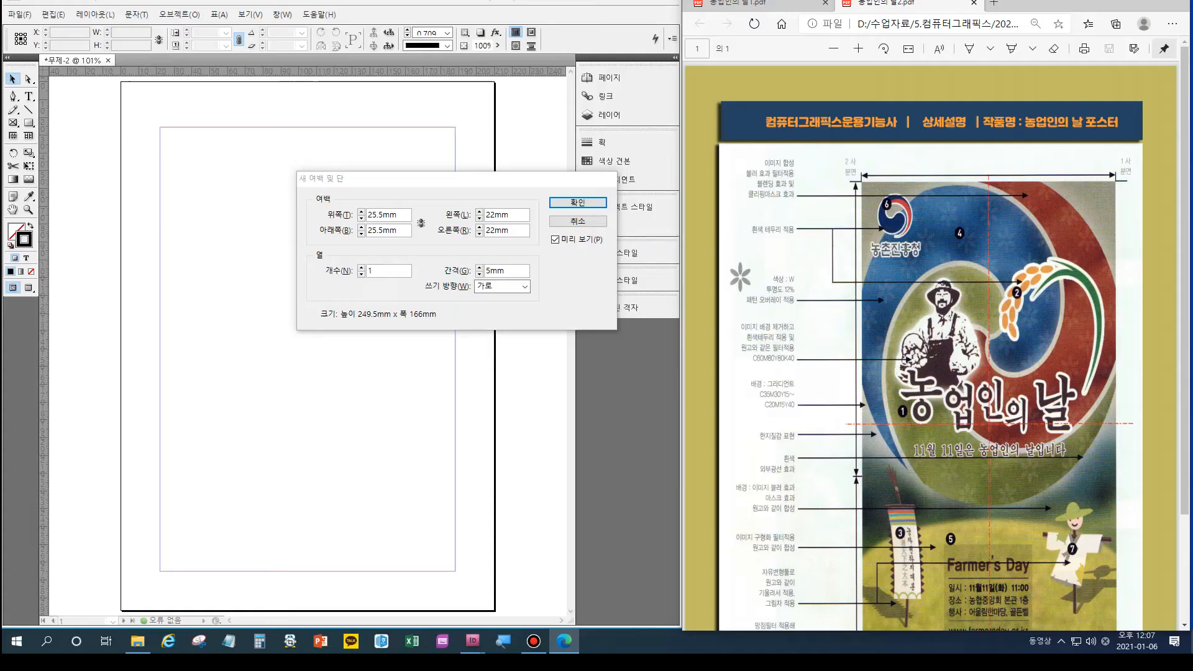
pyautogui.click(1023, 164)
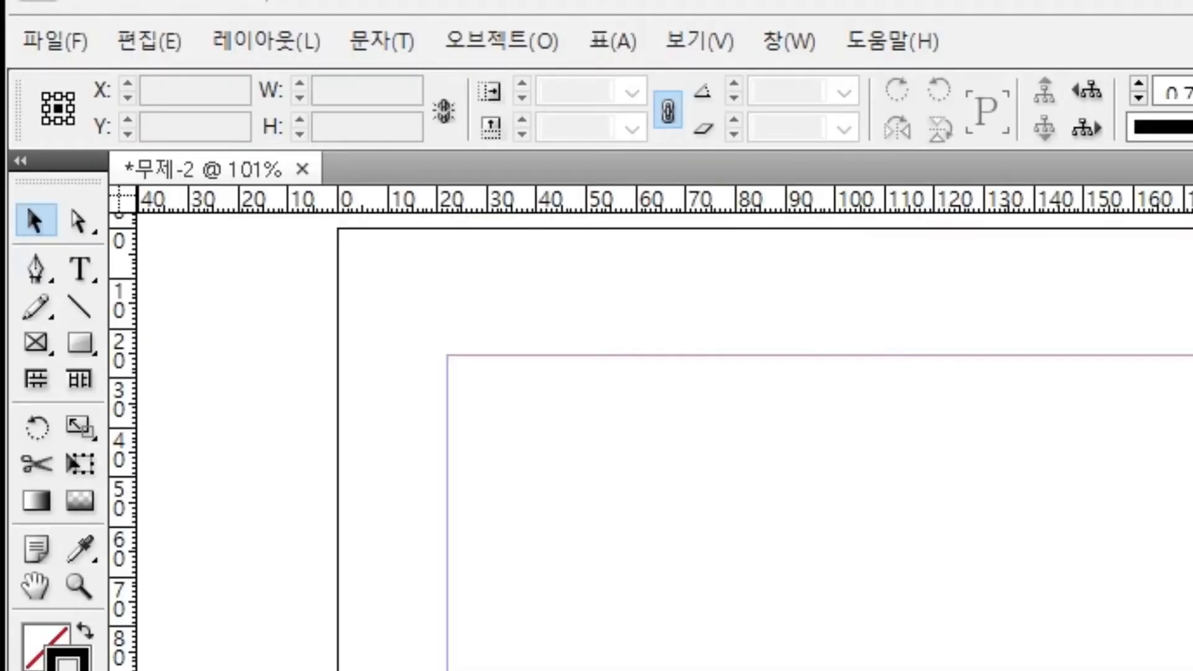
# - Save the document and move the ruler origin to the upper-left corner of the page margins
pyautogui.hotkey('ctrl', 's')
pyautogui.moveTo(122, 199)
pyautogui.mouseDown()
pyautogui.moveTo(250, 298)
pyautogui.moveTo(446, 355)
pyautogui.mouseUp()
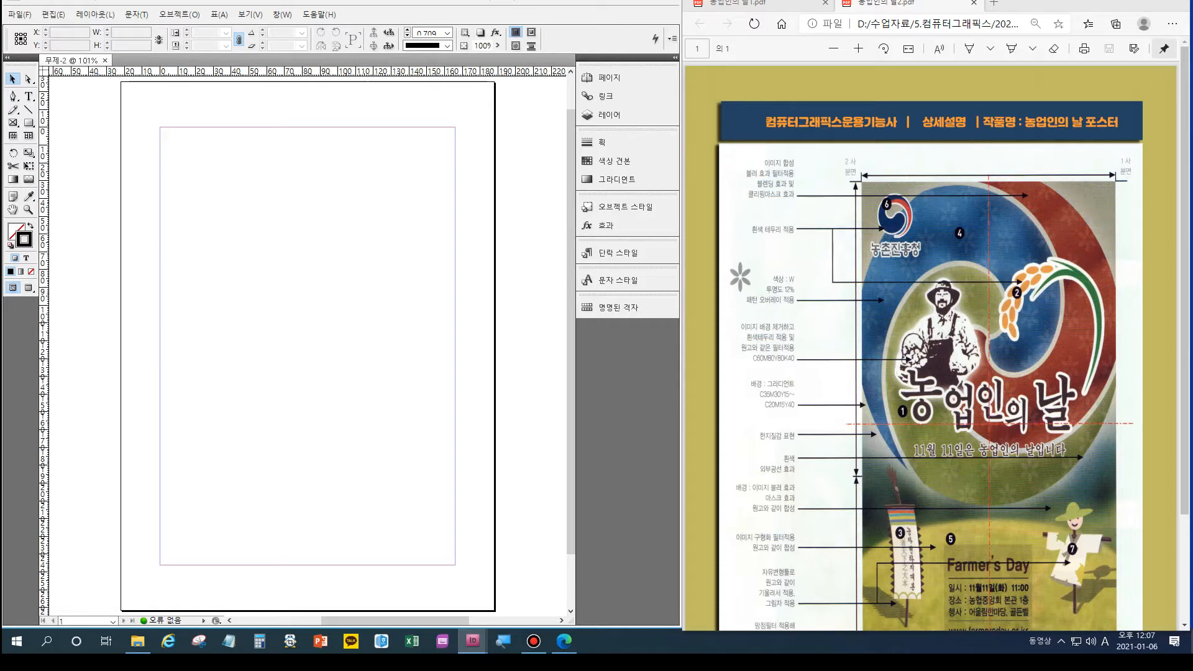
# - Create a rectangular placeholder frame 166 mm wide and 246 mm high on the page
pyautogui.press('f')
pyautogui.click(177, 150)
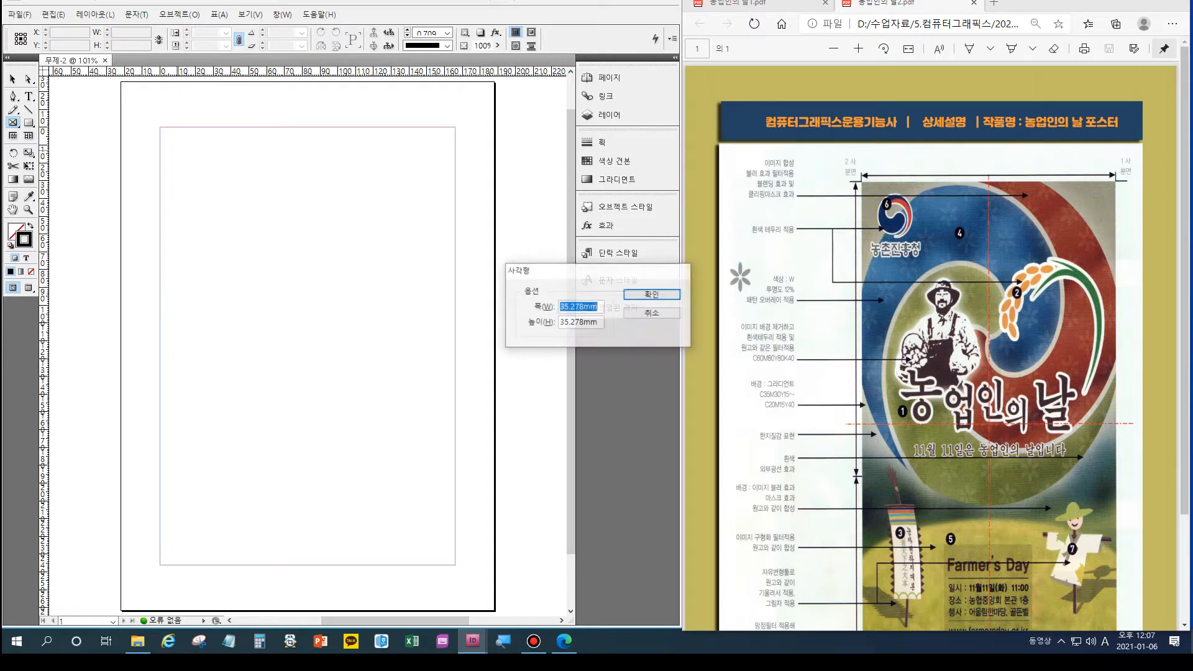
pyautogui.moveTo(585, 307); pyautogui.dragTo(559, 306)
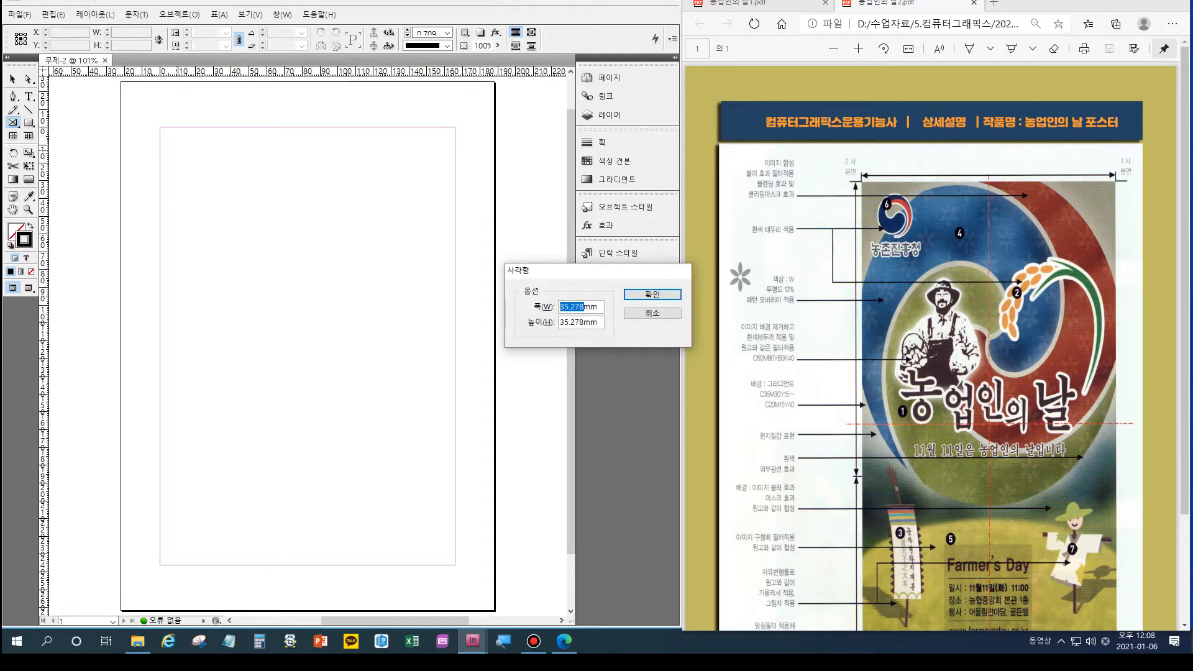
pyautogui.write('166')
pyautogui.press('Tab')
pyautogui.write('246')
pyautogui.press('Return')
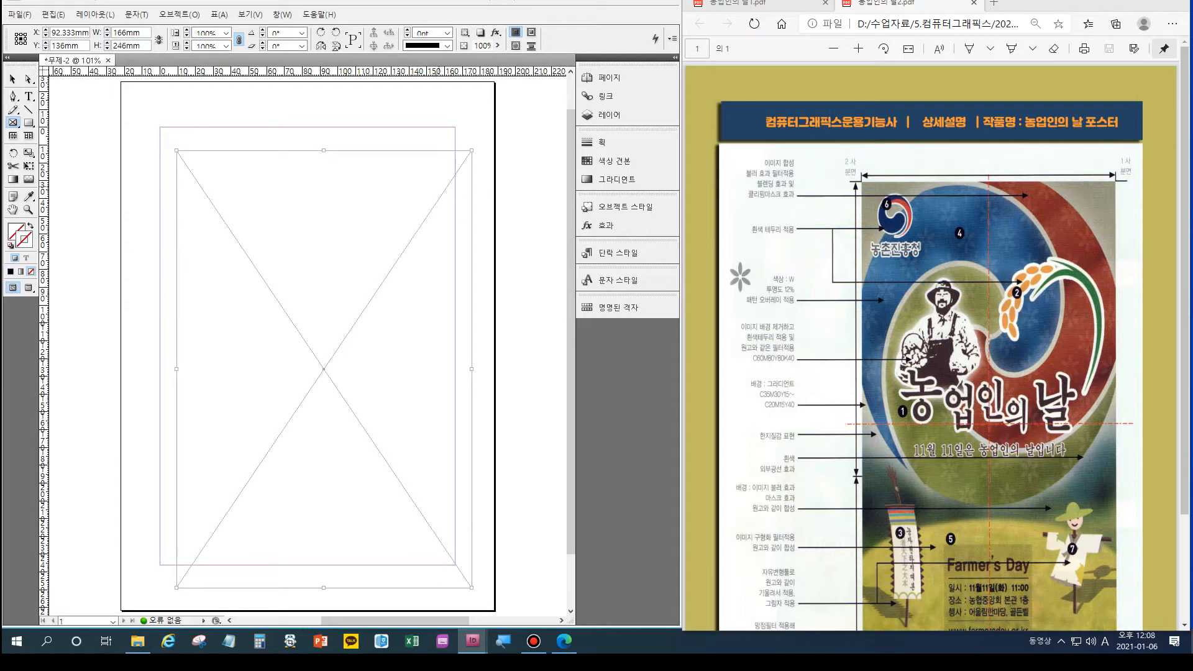
# - Center the frame horizontally and vertically, aligned to the spread
pyautogui.hotkey('shift', 'F7')
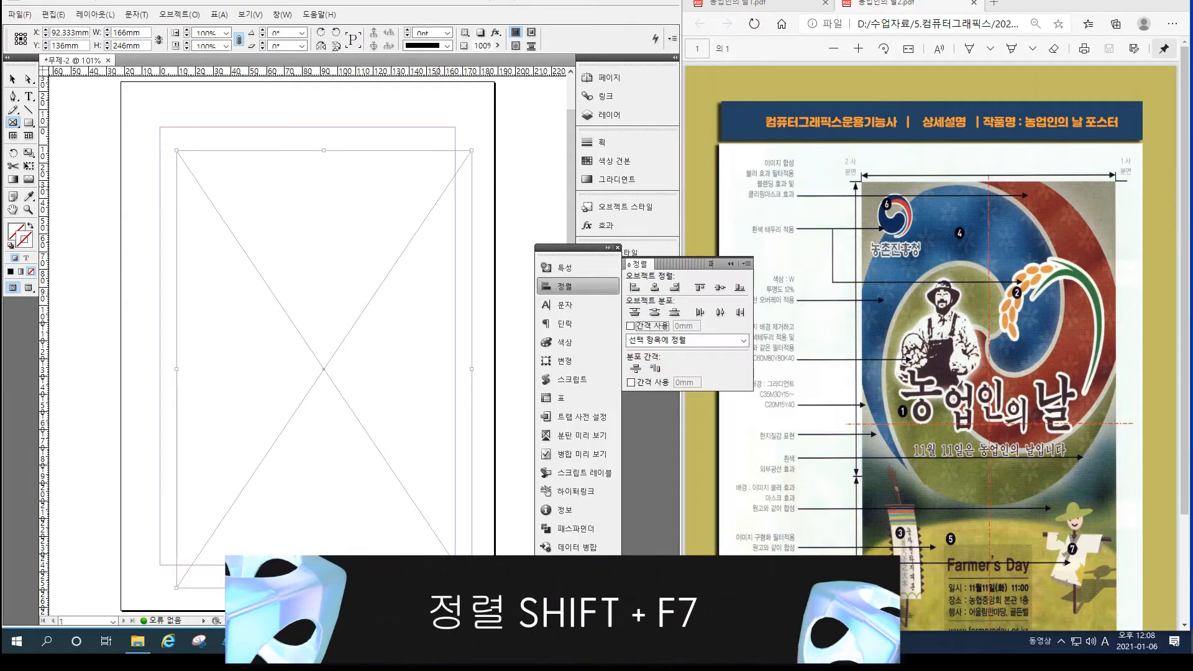
pyautogui.click(687, 340)
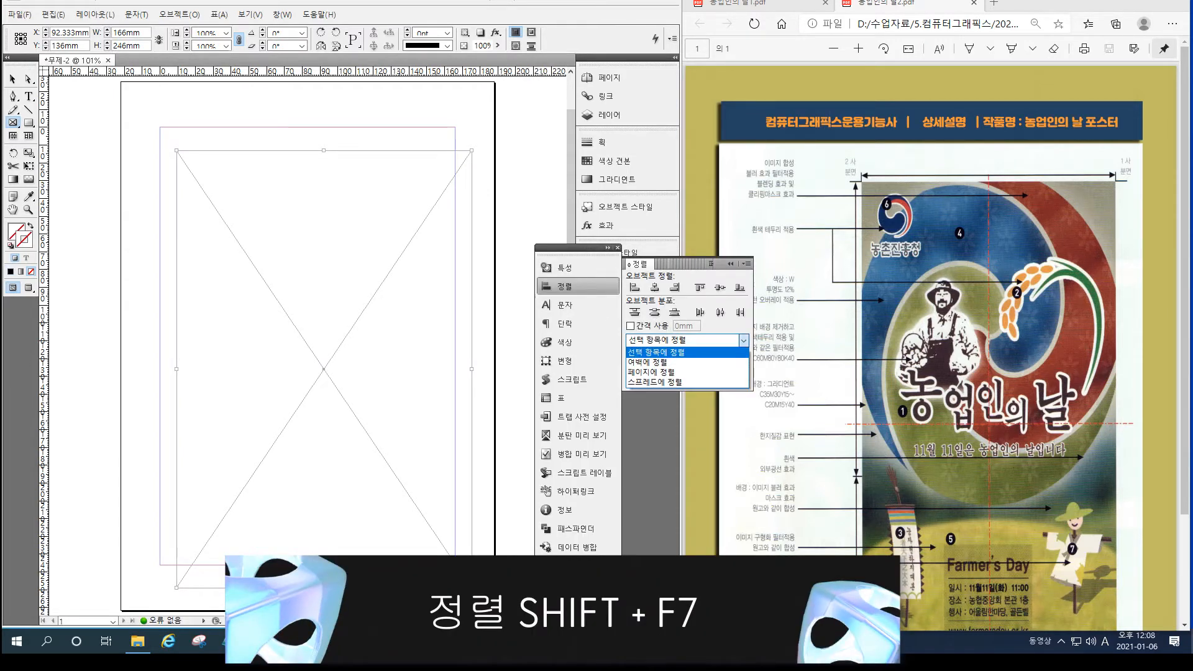
pyautogui.click(683, 382)
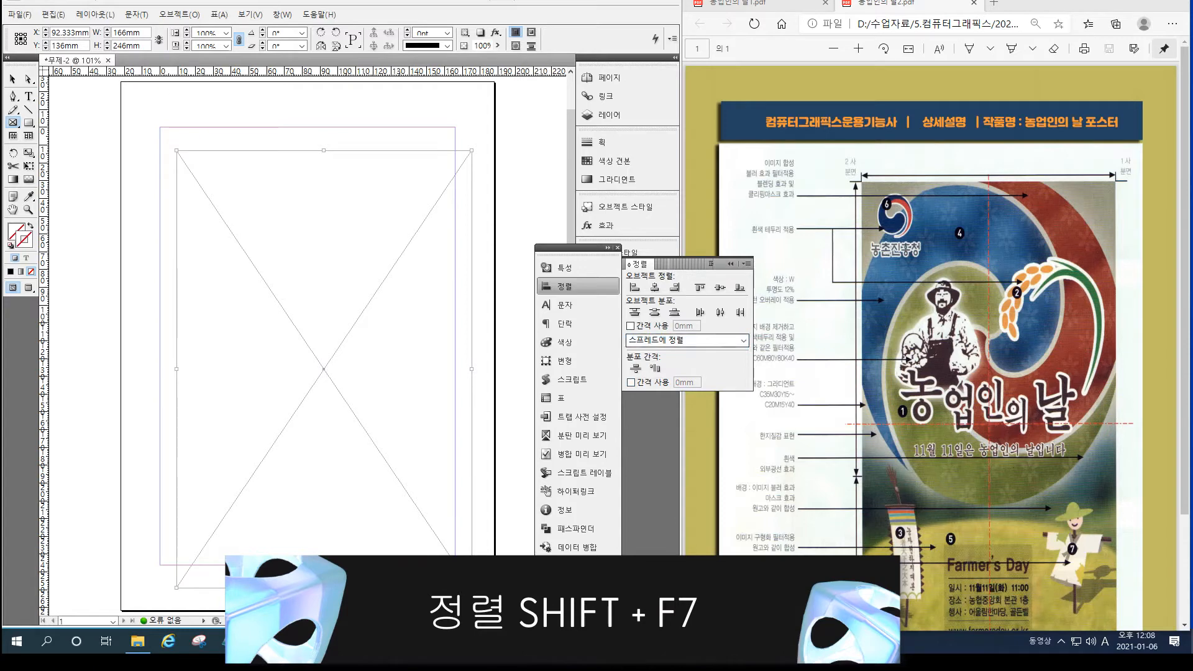
pyautogui.press('Escape')
pyautogui.click(654, 287)
pyautogui.click(719, 287)
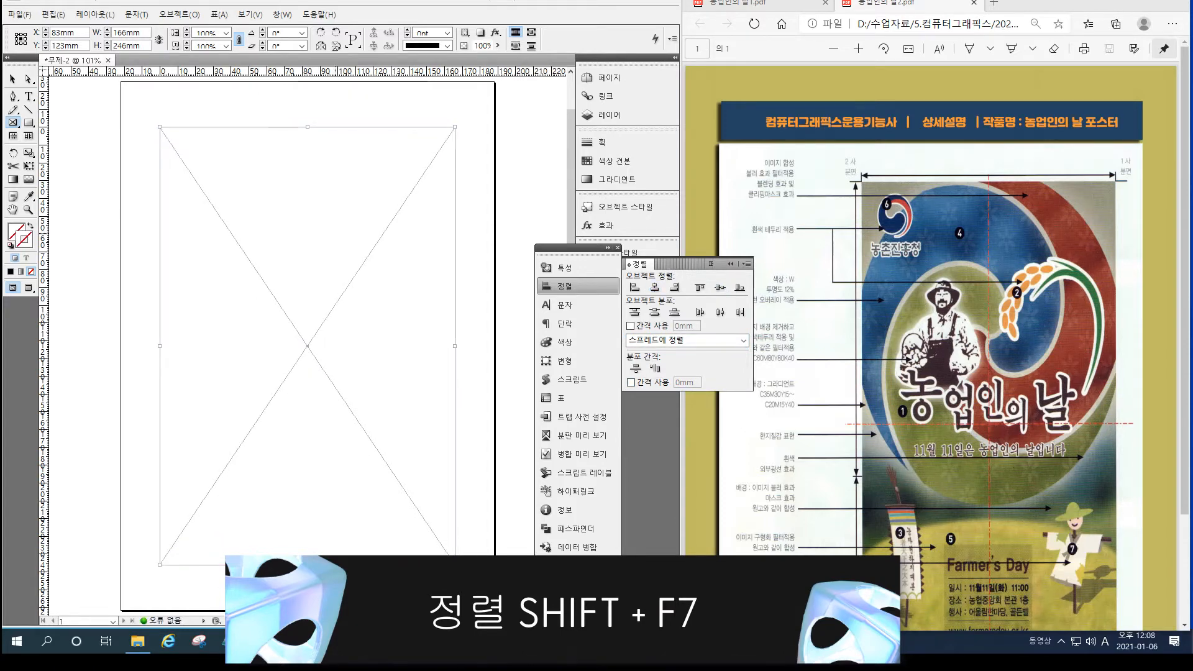
# - Place the finished poster image from the 농업인의 날 folder into the frame
pyautogui.hotkey('ctrl', 'd')
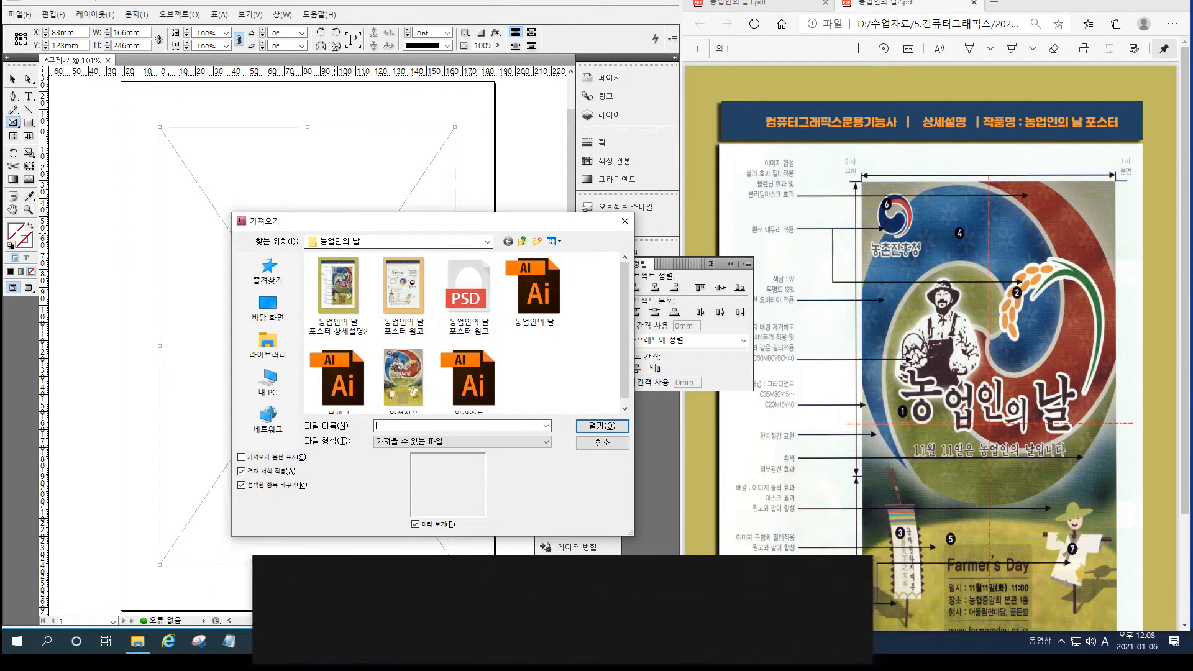
pyautogui.click(403, 379)
pyautogui.click(602, 427)
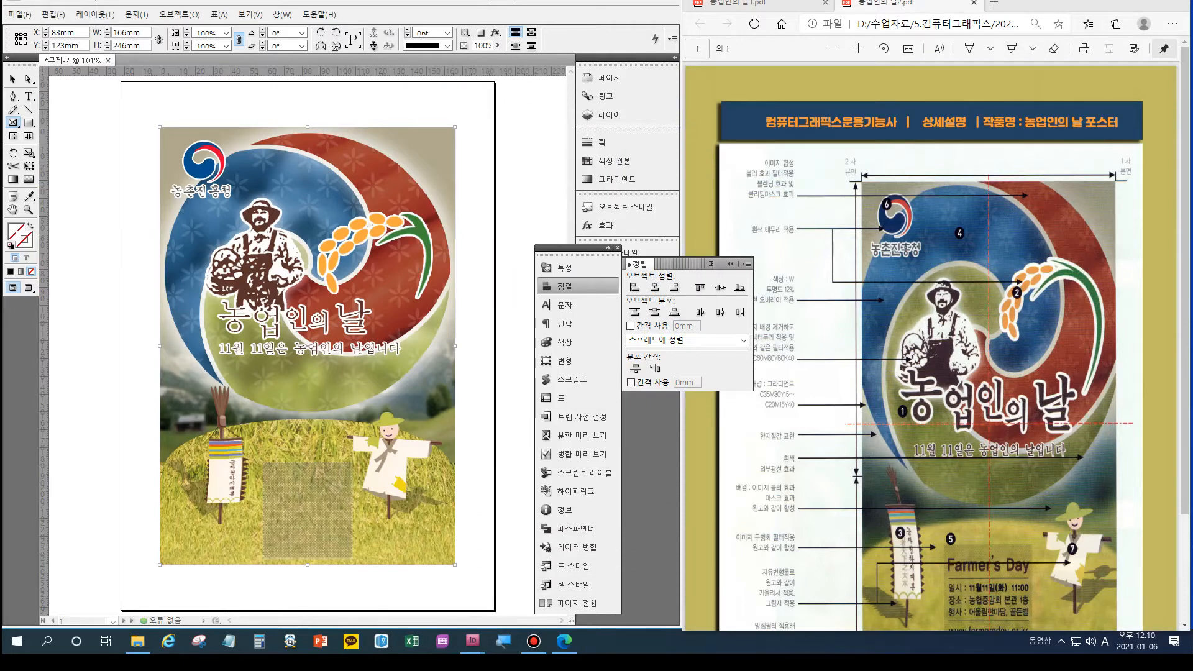
# - Add a horizontal and a vertical ruler guide, each 3 mm inside the poster's upper-left corner
pyautogui.click(28, 209)
pyautogui.moveTo(150, 110); pyautogui.dragTo(189, 162)
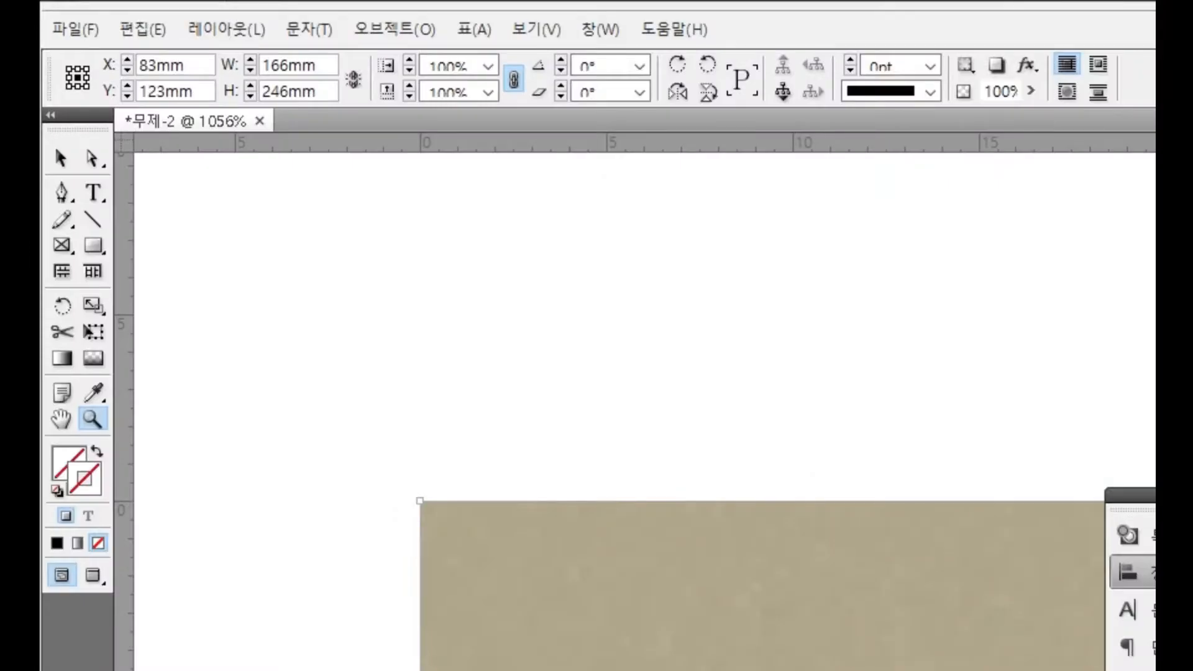
pyautogui.moveTo(346, 144); pyautogui.dragTo(344, 613)
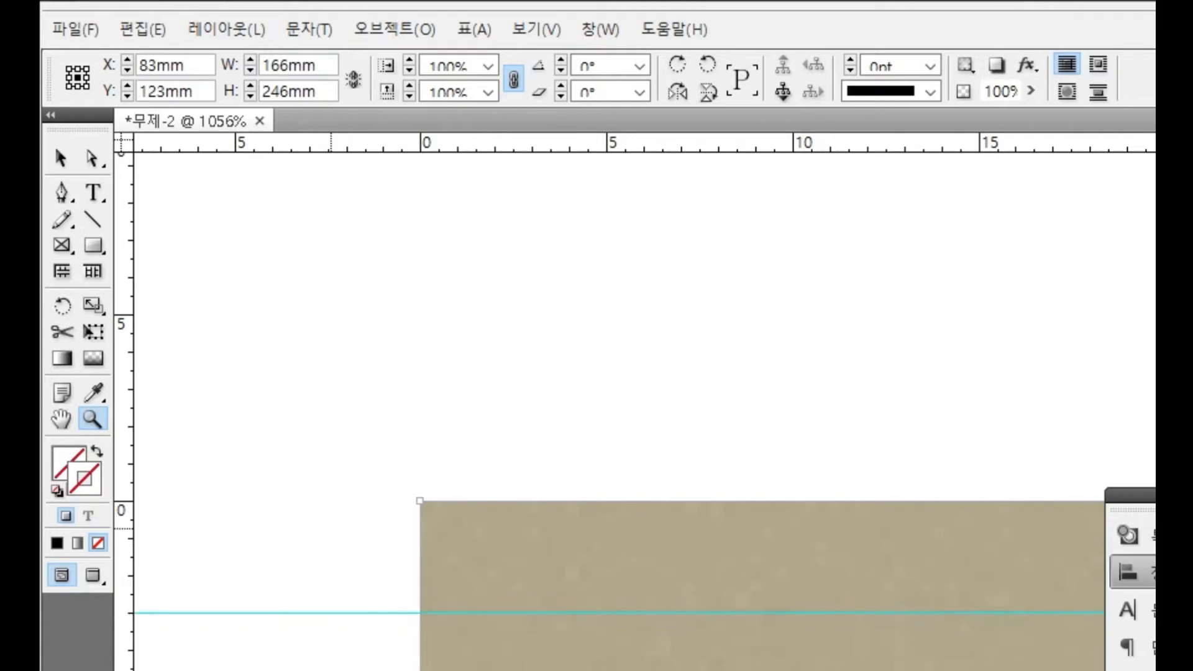
pyautogui.moveTo(124, 346); pyautogui.dragTo(531, 386)
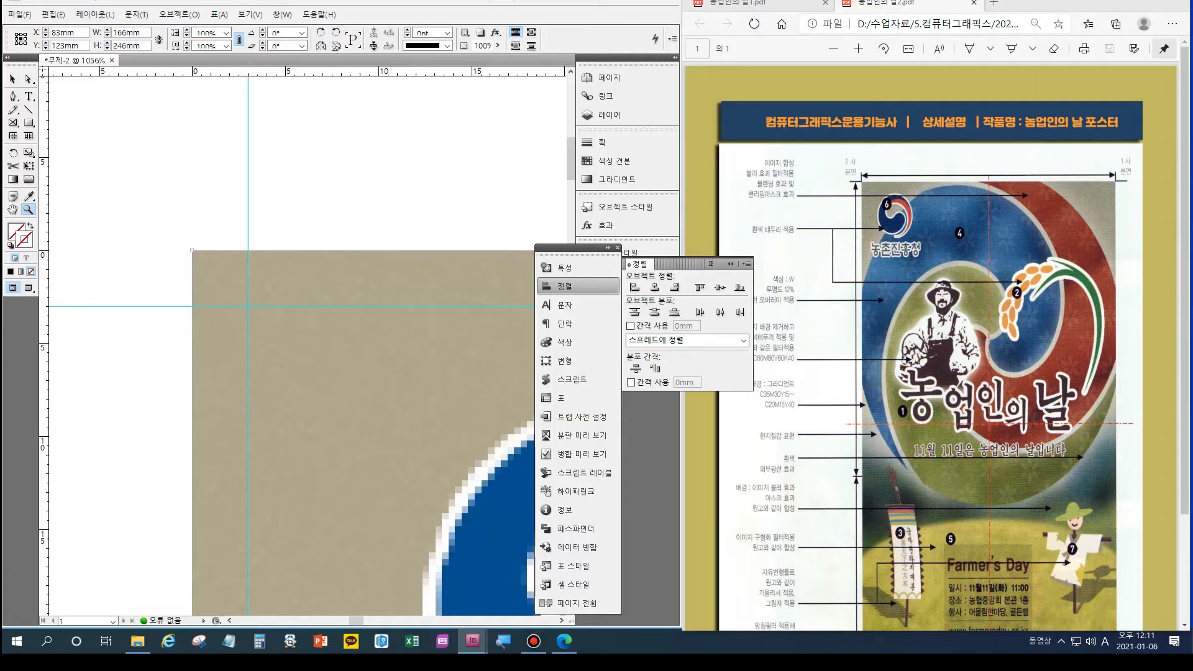
# - Add a vertical ruler guide at 163 mm, 3 mm inside the poster's right edge
pyautogui.doubleClick(61, 418)
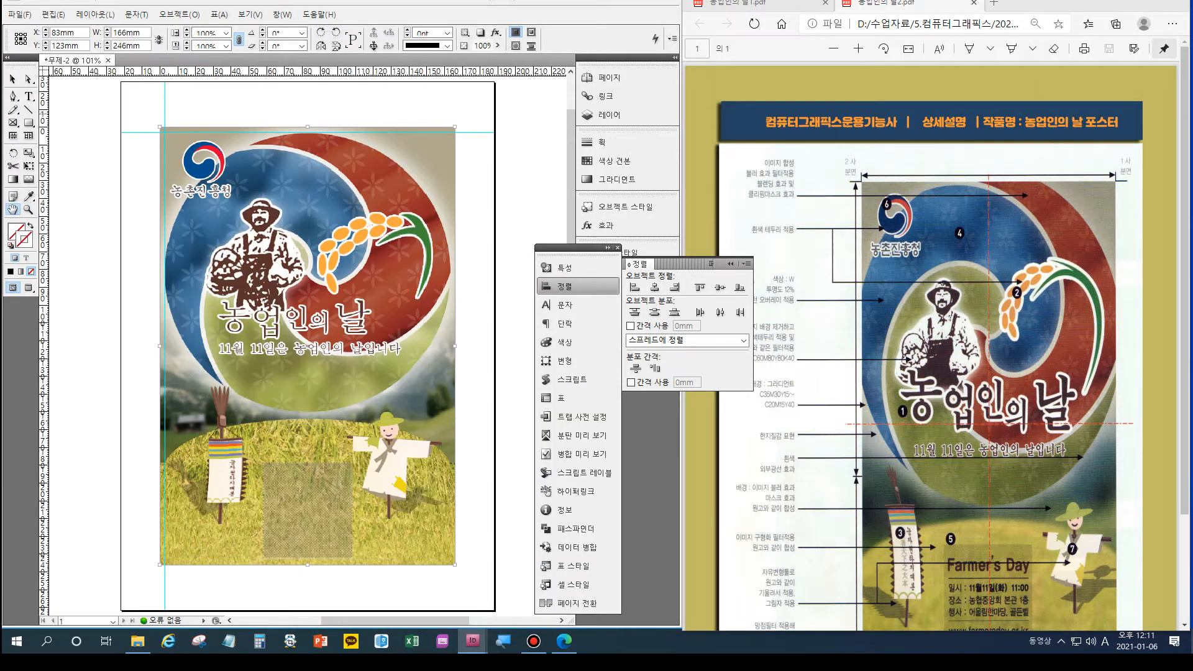
pyautogui.press('z')
pyautogui.moveTo(440, 106); pyautogui.dragTo(481, 175)
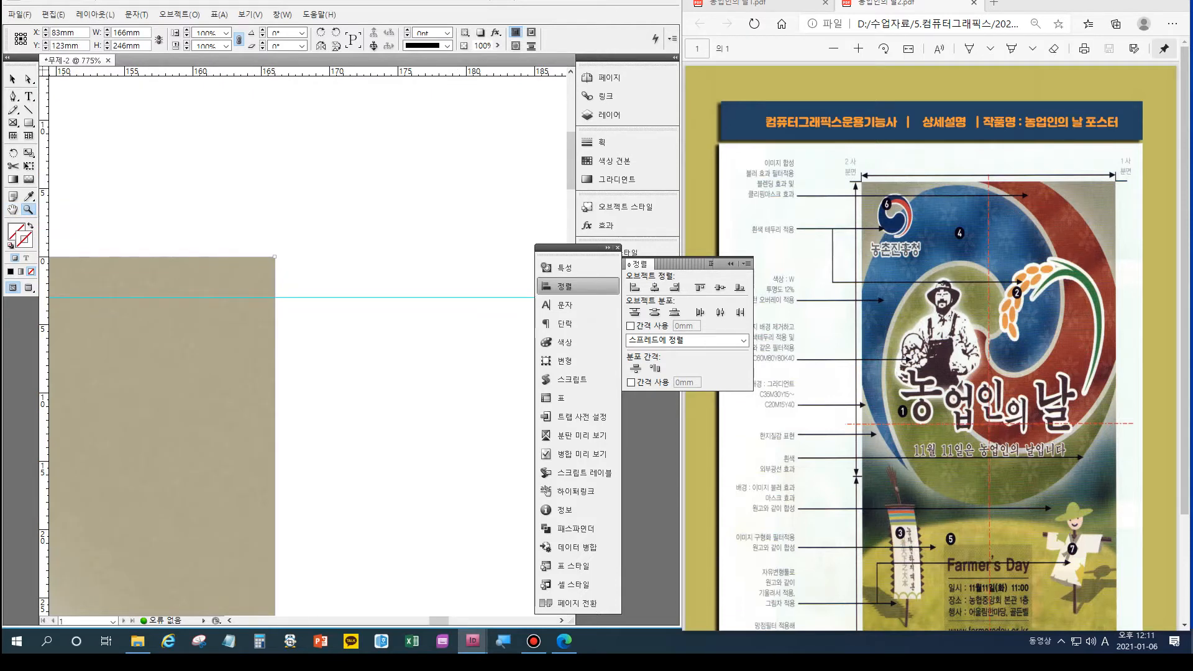
pyautogui.moveTo(44, 103); pyautogui.dragTo(205, 103)
pyautogui.moveTo(206, 162); pyautogui.dragTo(234, 161)
pyautogui.moveTo(234, 107); pyautogui.dragTo(233, 107)
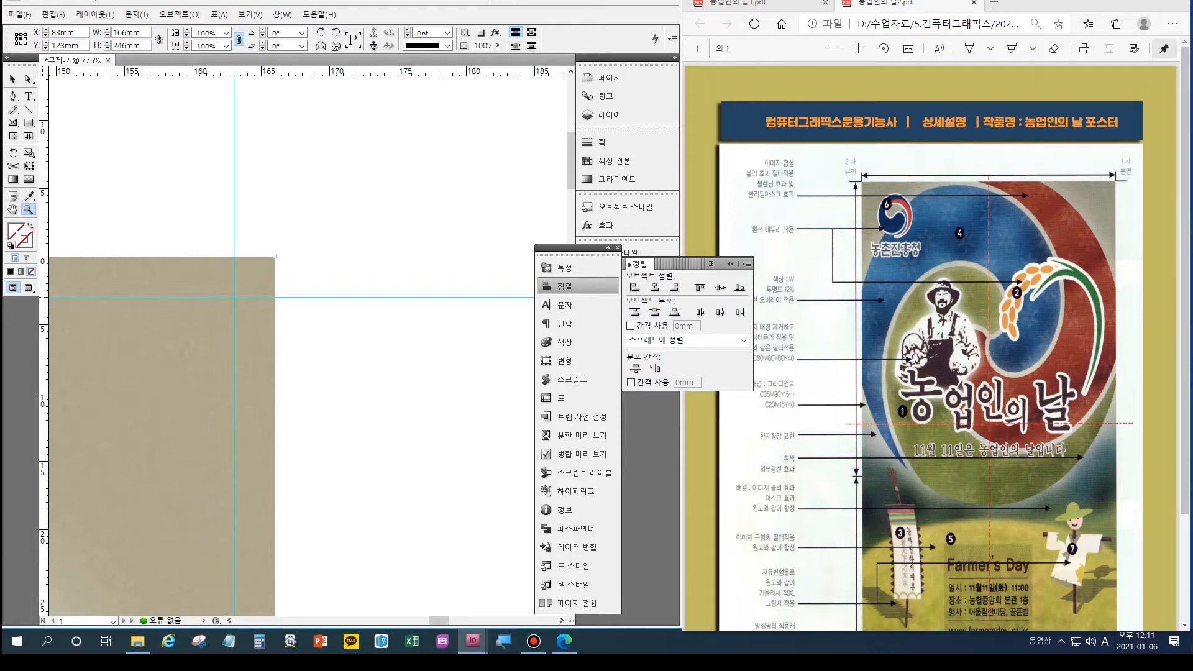
# - Add a horizontal ruler guide at 243 mm, 3 mm inside the poster's lower edge
pyautogui.press('h')
pyautogui.hotkey('ctrl', '0')
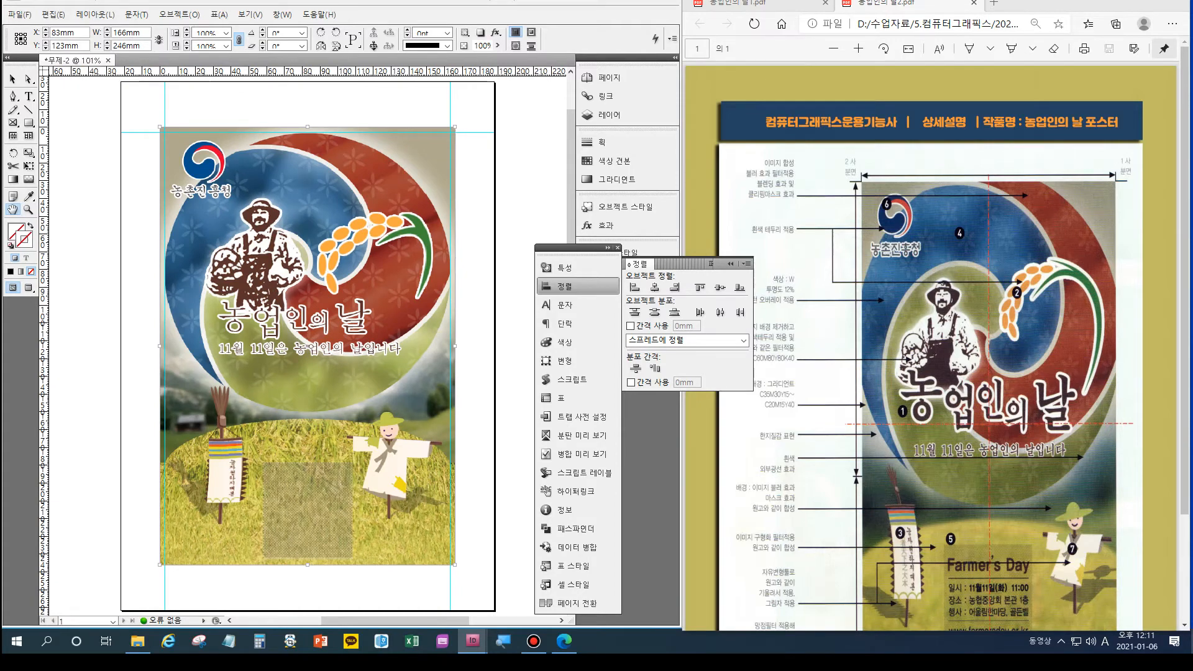
pyautogui.press('z')
pyautogui.moveTo(141, 547); pyautogui.dragTo(184, 582)
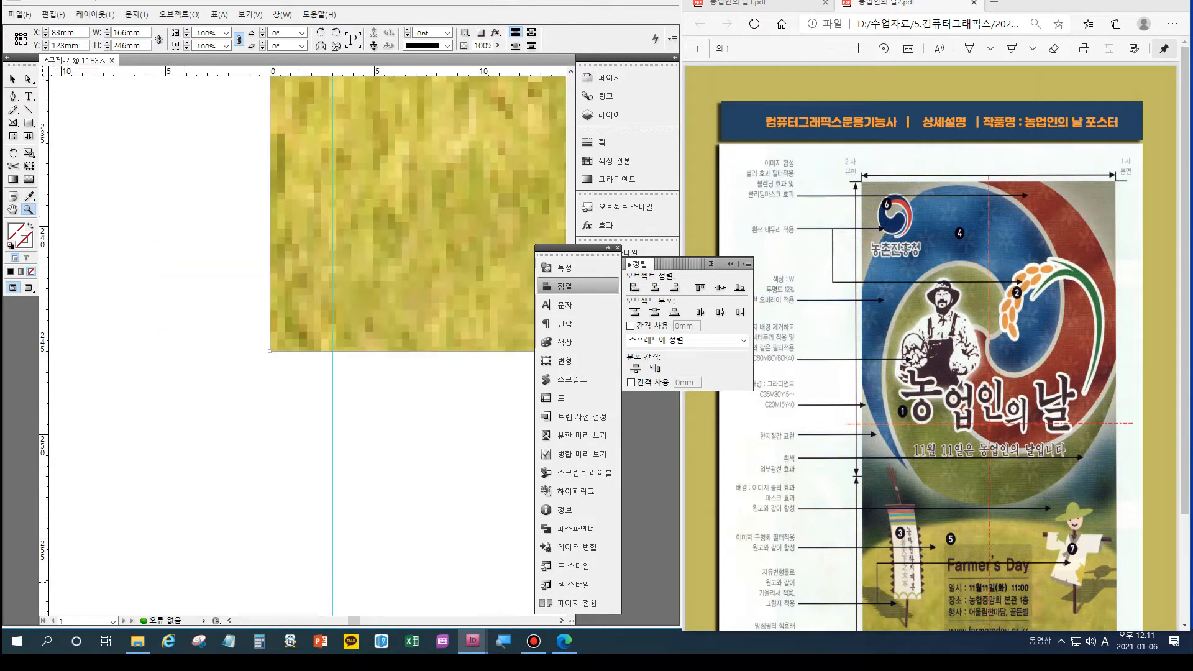
pyautogui.moveTo(185, 71); pyautogui.dragTo(156, 288)
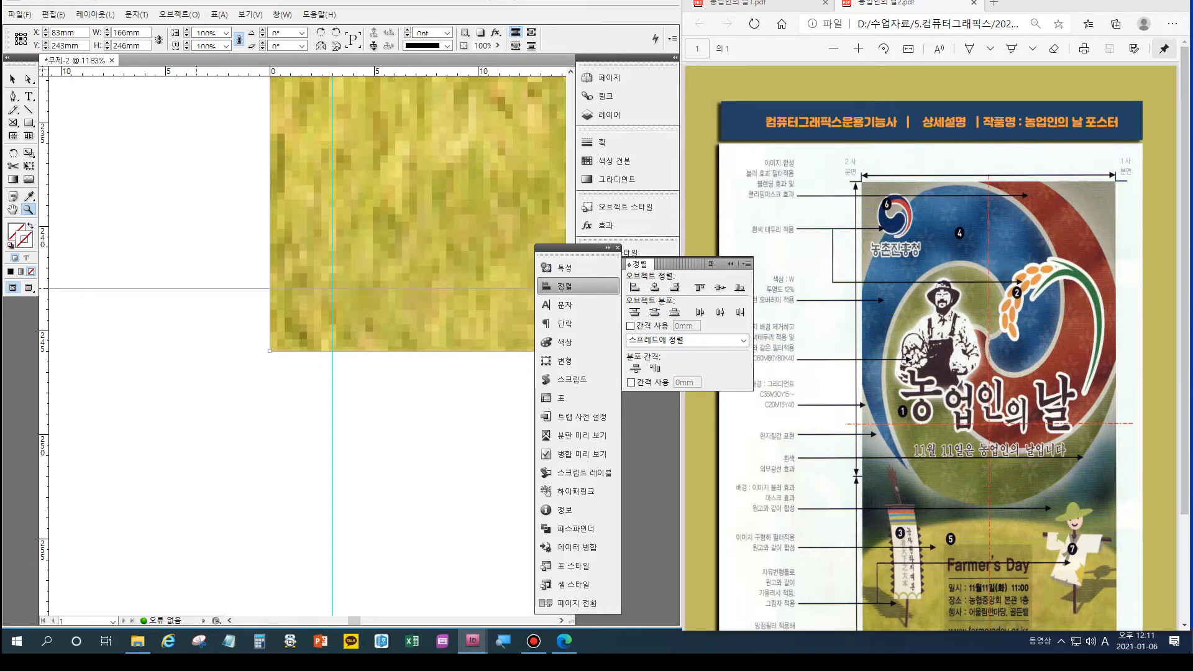
# - Deselect the poster image and activate the Line tool, working at the poster's upper-left corner
pyautogui.press('h')
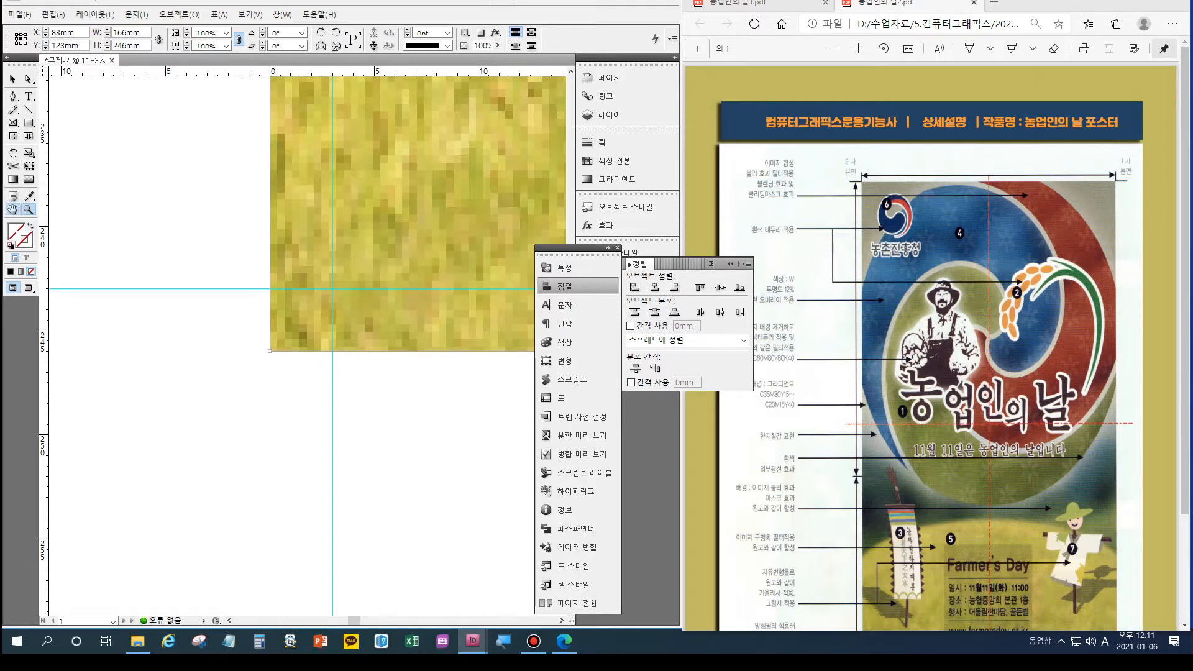
pyautogui.hotkey('ctrl', '0')
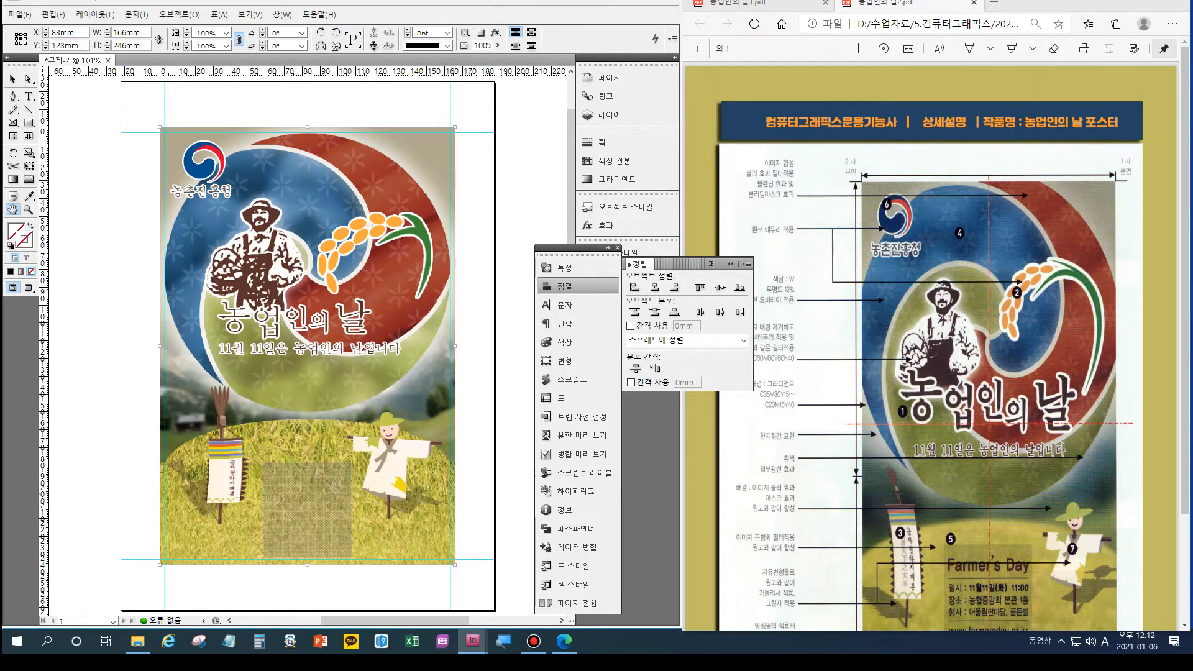
pyautogui.press('z')
pyautogui.moveTo(201, 160); pyautogui.dragTo(123, 95)
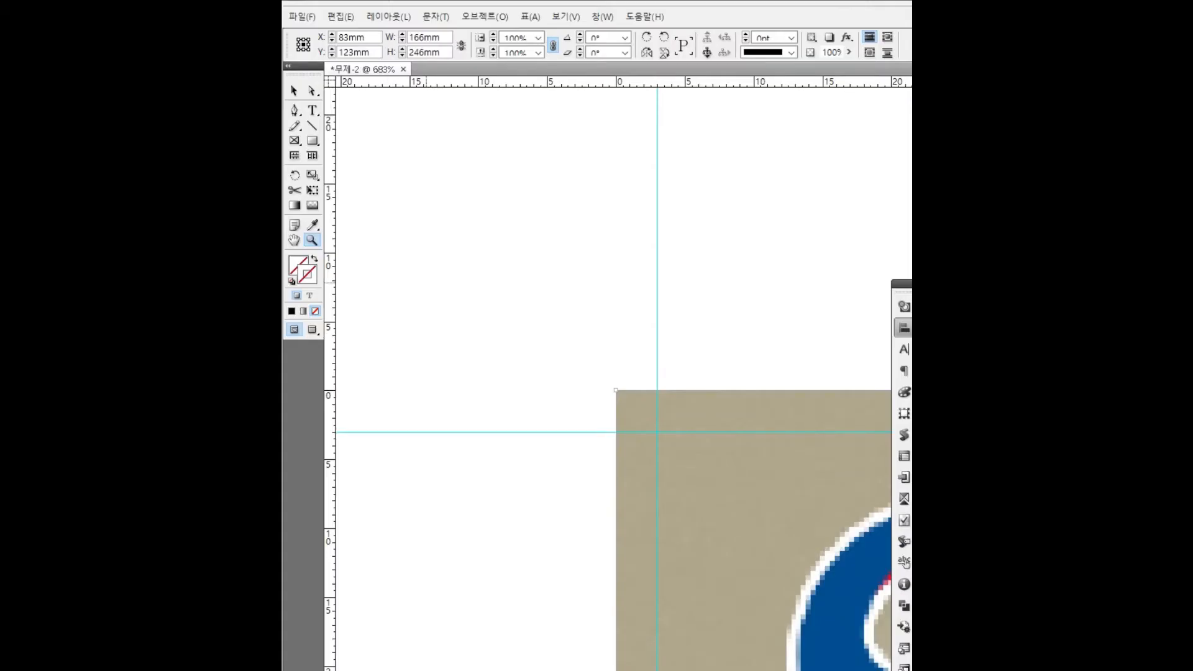
pyautogui.hotkey('ctrl', 'shift', 'a')
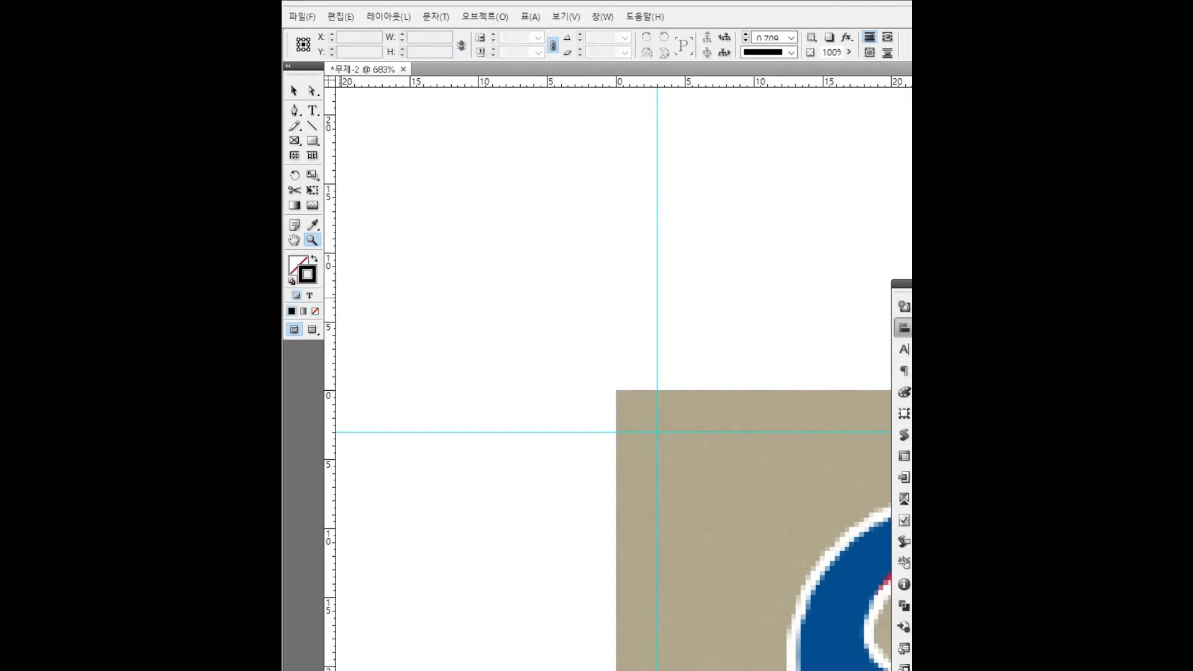
pyautogui.press('\\')
pyautogui.moveTo(657, 391); pyautogui.dragTo(656, 266)
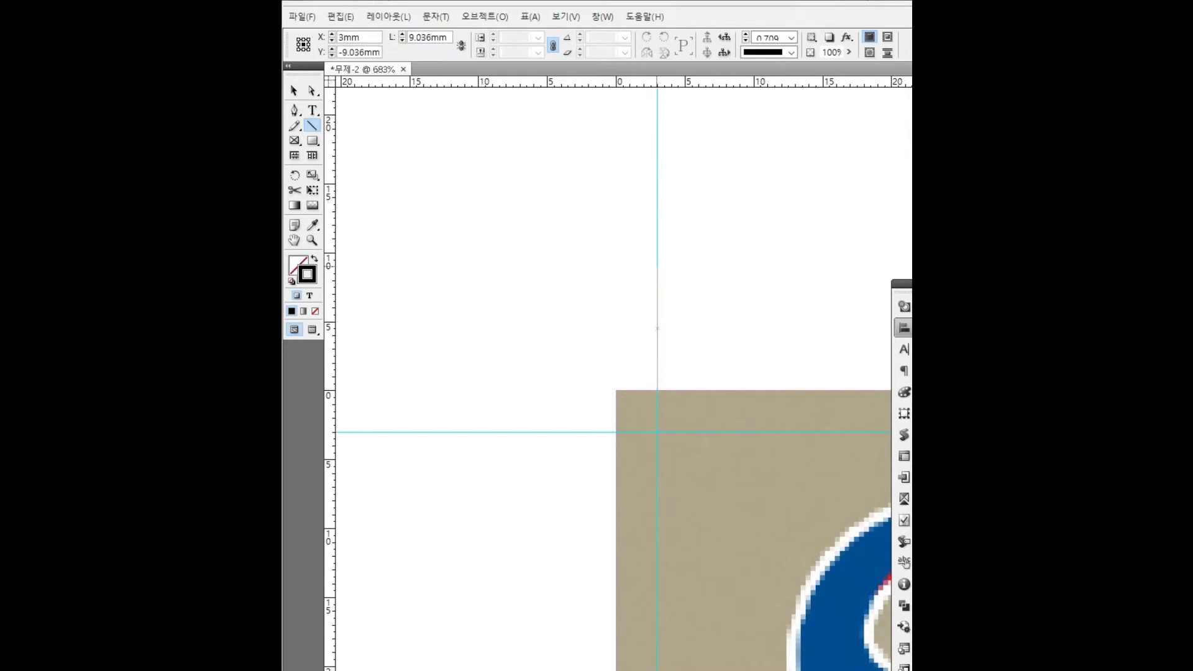
pyautogui.moveTo(657, 267)
pyautogui.mouseDown()
pyautogui.moveTo(649, 281)
pyautogui.moveTo(657, 267)
pyautogui.mouseUp()
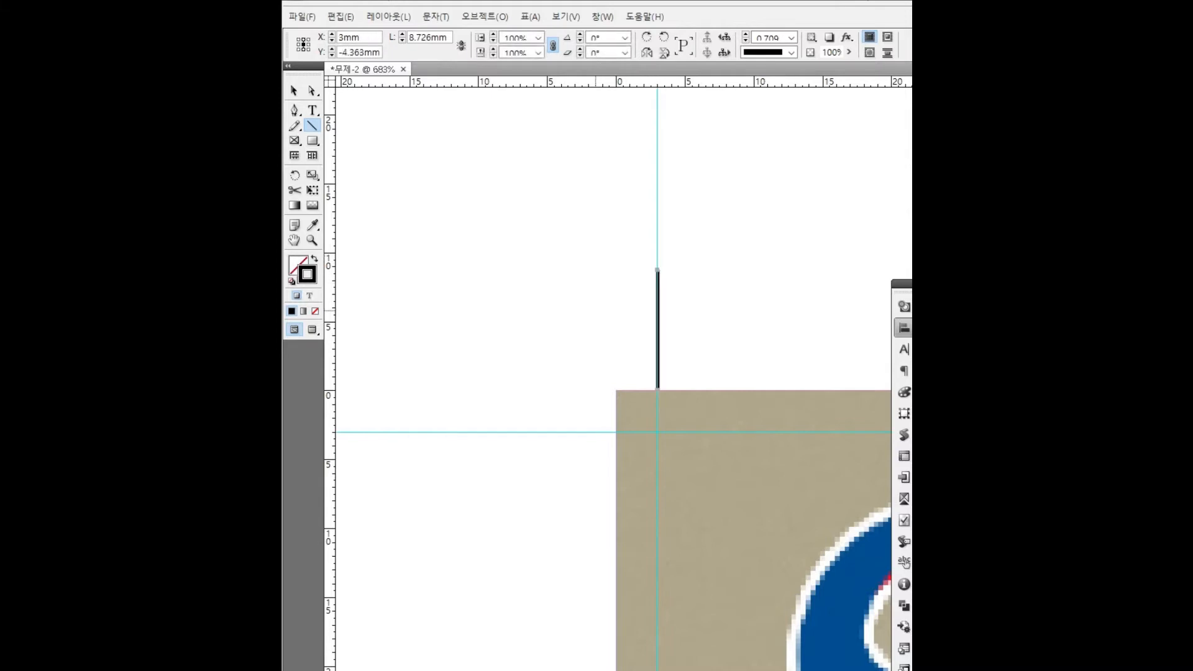
pyautogui.hotkey('ctrl', 'z')
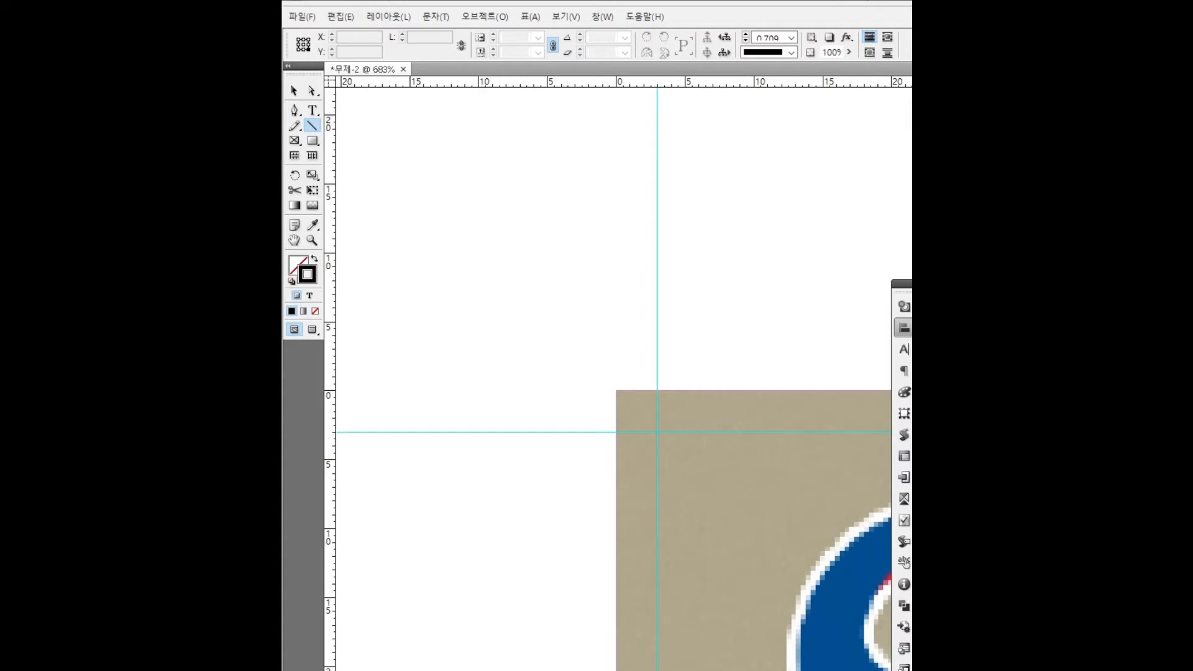
# - Draw a vertical crop mark line about 10.8 mm long above the poster's upper edge, just left of the vertical guide at 3 mm
pyautogui.moveTo(650, 386); pyautogui.dragTo(646, 236)
pyautogui.press('shift')
pyautogui.moveTo(651, 237); pyautogui.dragTo(650, 237)
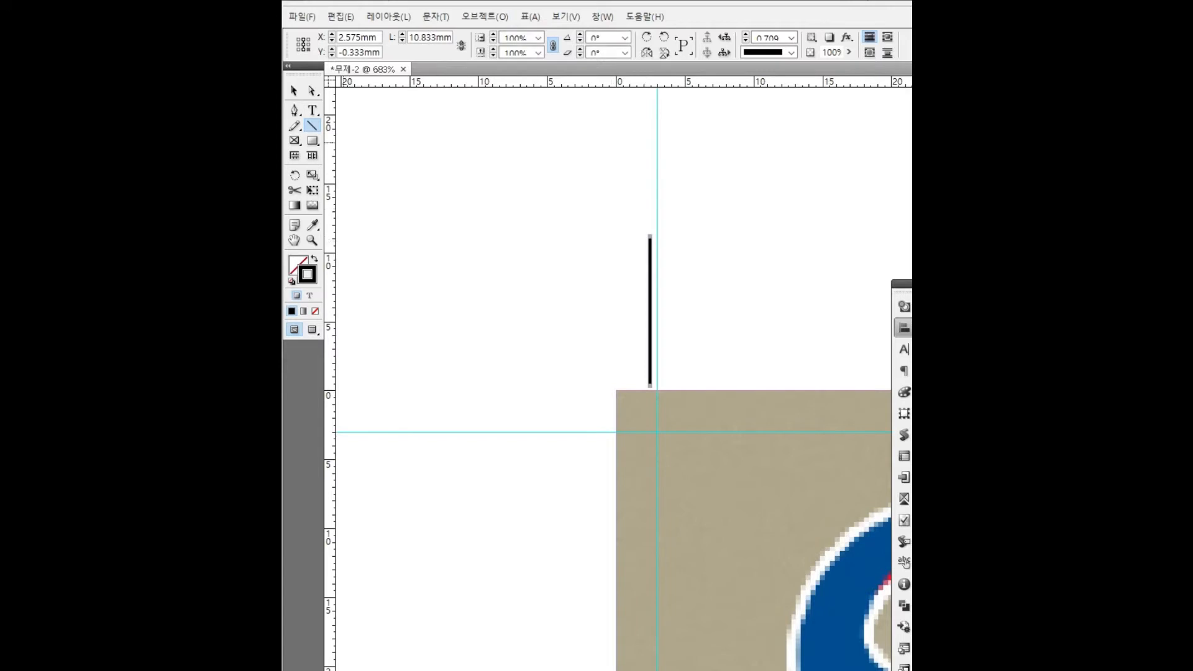
pyautogui.hotkey('ctrl', '=')
pyautogui.hotkey('ctrl', '=')
pyautogui.press('v')
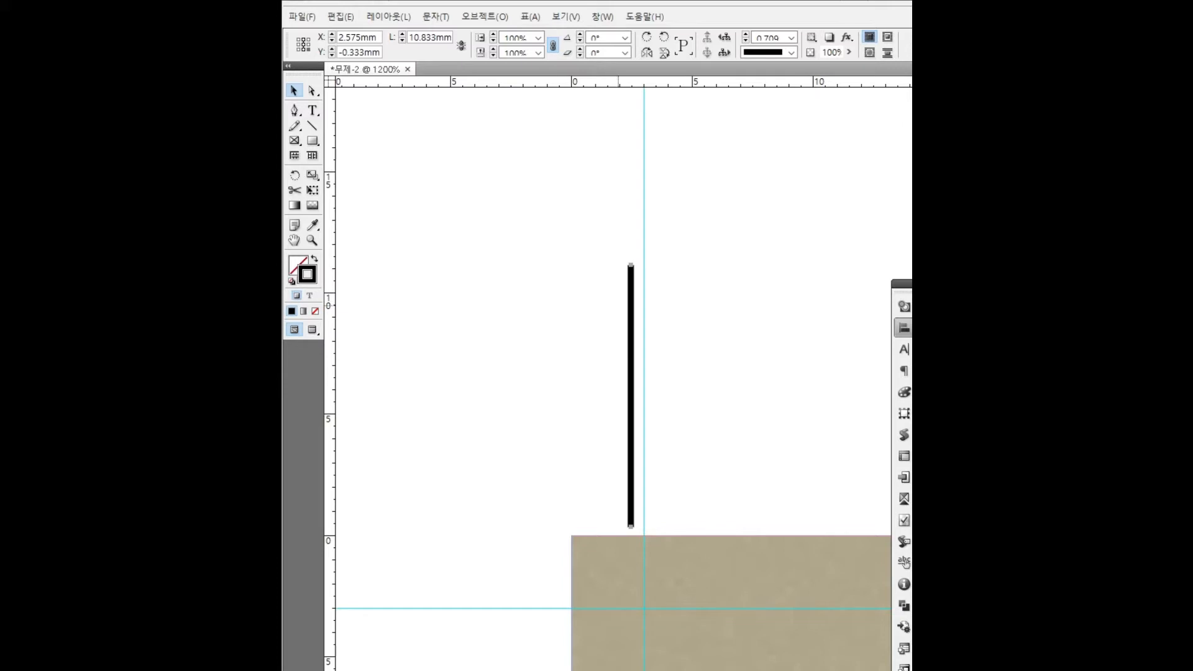
# - Set the vertical crop mark's length to 5 mm and its stroke weight to 1 pt
pyautogui.moveTo(437, 37); pyautogui.dragTo(408, 37)
pyautogui.write('5')
pyautogui.click(791, 37)
pyautogui.click(759, 95)
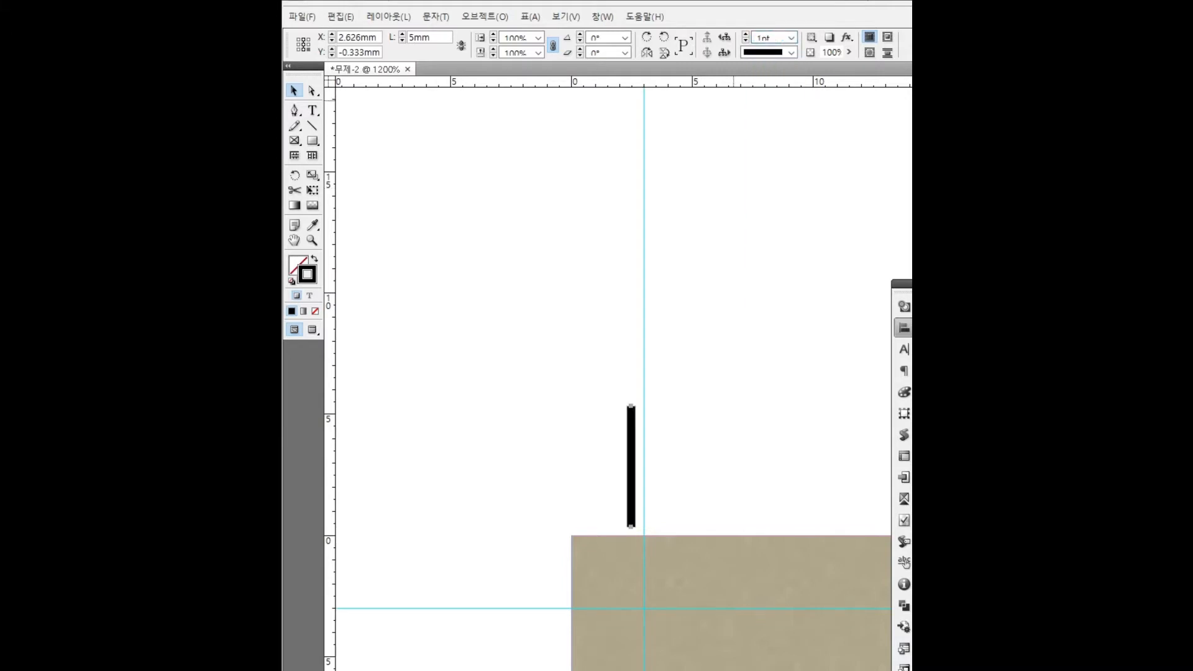
# - Move the crop mark to X 3 mm, Y 0 mm, flush against the vertical guide and touching the poster's upper edge
pyautogui.press('Right')
pyautogui.press('Right')
pyautogui.press('Left')
pyautogui.press('Down')
pyautogui.press('Right')
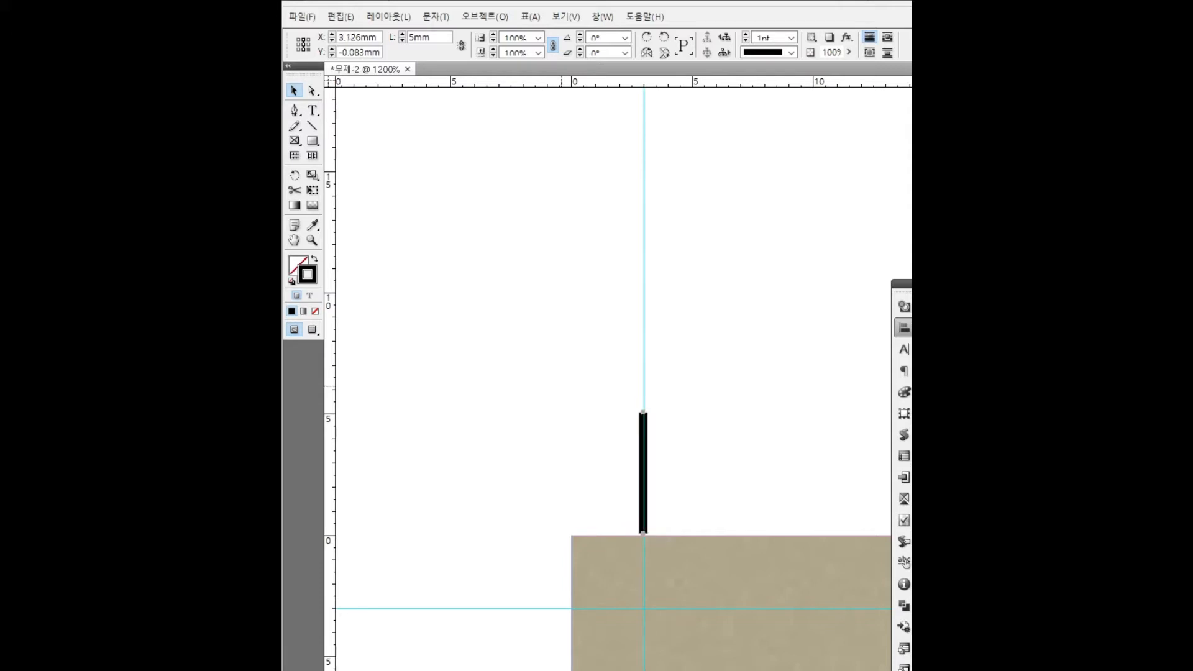
pyautogui.hotkey('ctrl', '=')
pyautogui.hotkey('ctrl', '=')
pyautogui.hotkey('ctrl', '=')
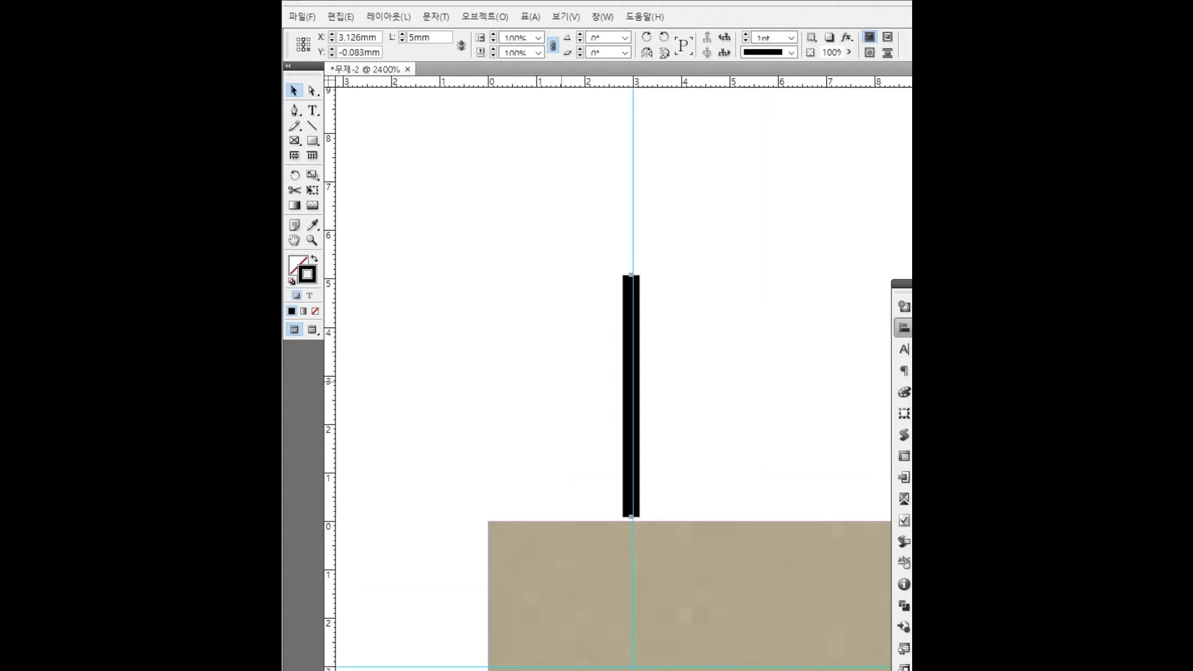
pyautogui.moveTo(629, 395); pyautogui.dragTo(621, 410)
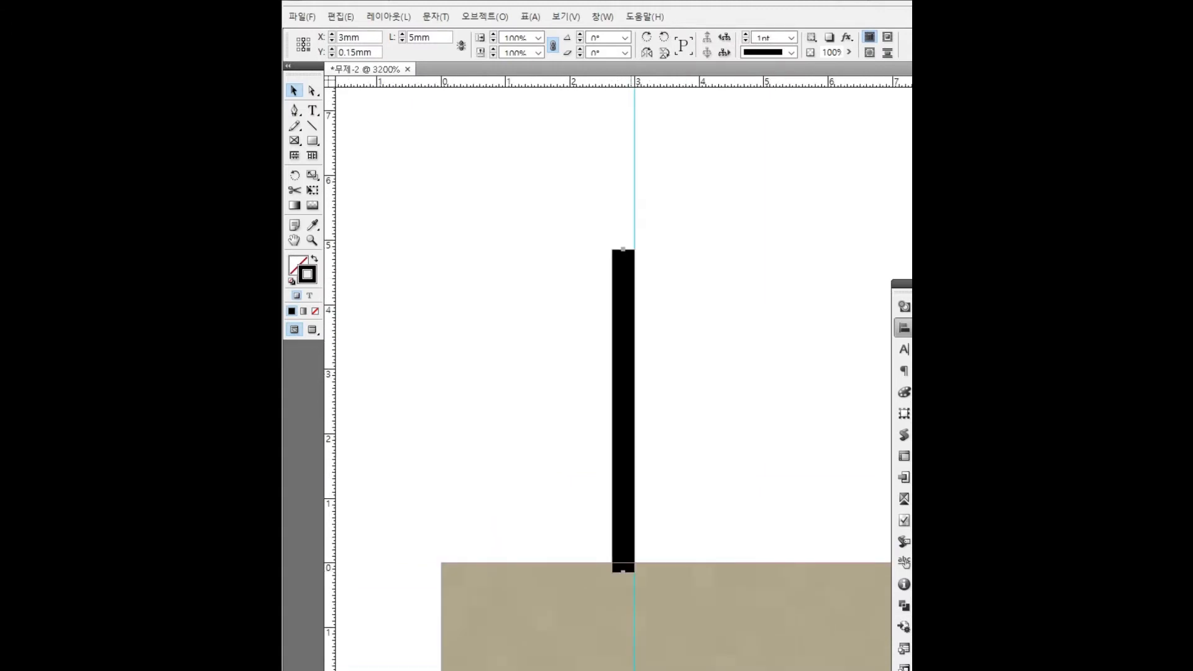
pyautogui.press('Up')
pyautogui.moveTo(622, 544); pyautogui.dragTo(629, 561)
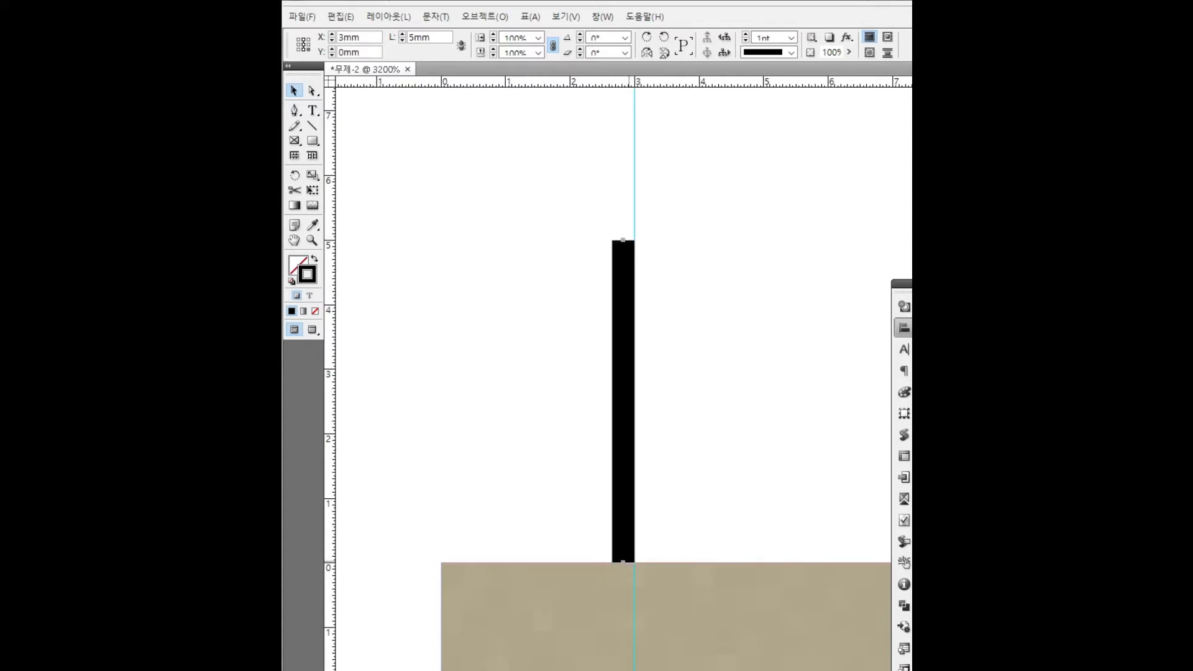
pyautogui.scroll(-3, 623, 386)
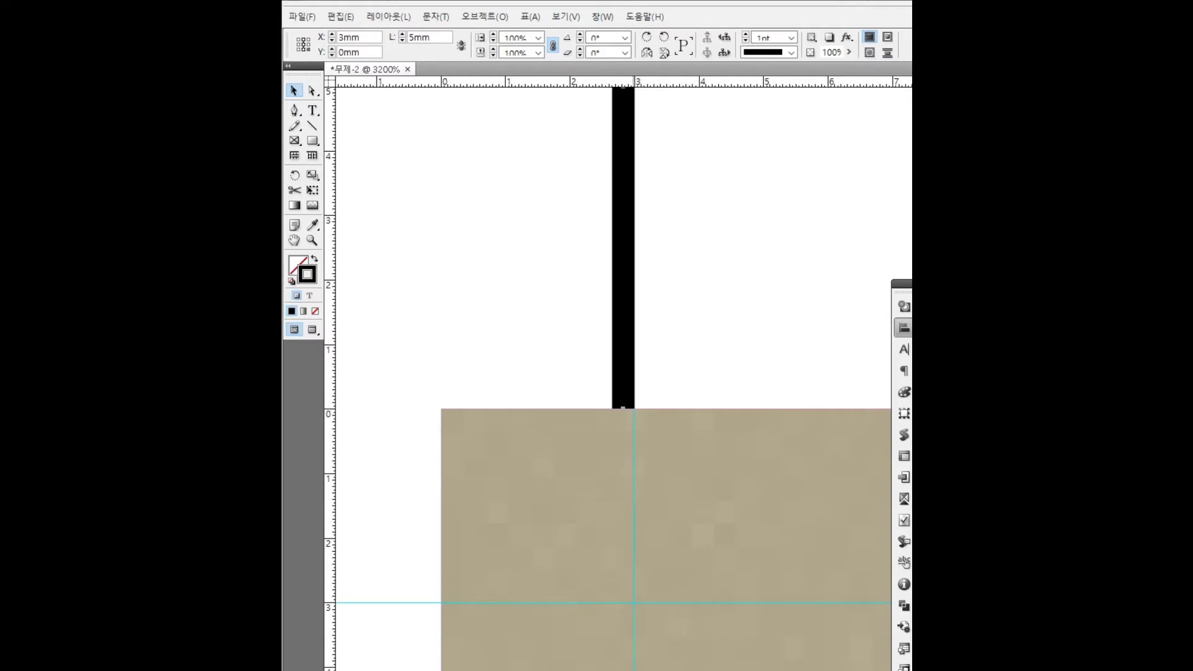
pyautogui.moveTo(623, 409); pyautogui.dragTo(622, 602)
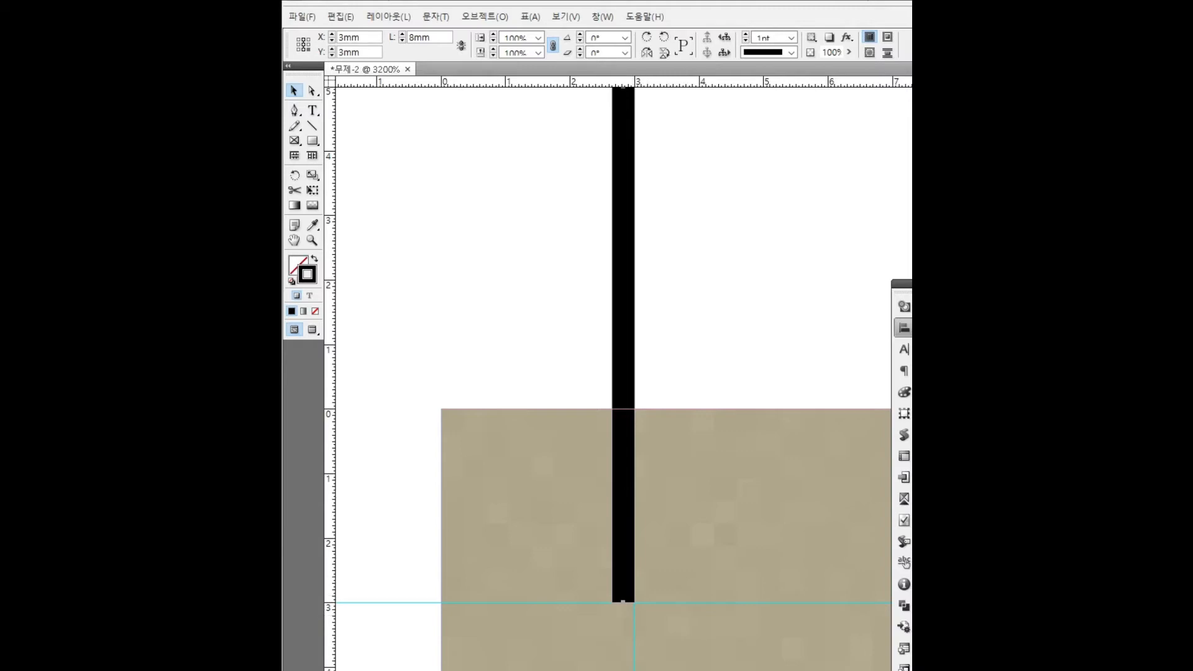
pyautogui.moveTo(622, 602); pyautogui.dragTo(622, 409)
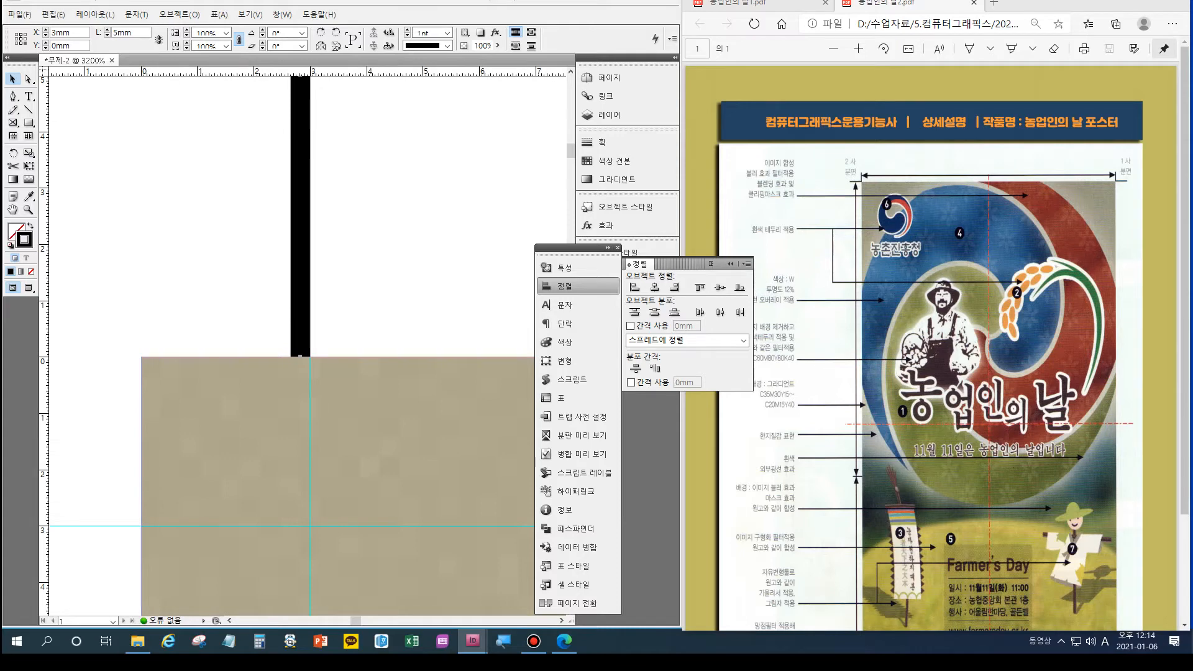
# - Duplicate the vertical crop mark at the poster's upper-left corner, then flip the copy horizontally and rotate it 90° clockwise
pyautogui.doubleClick(12, 209)
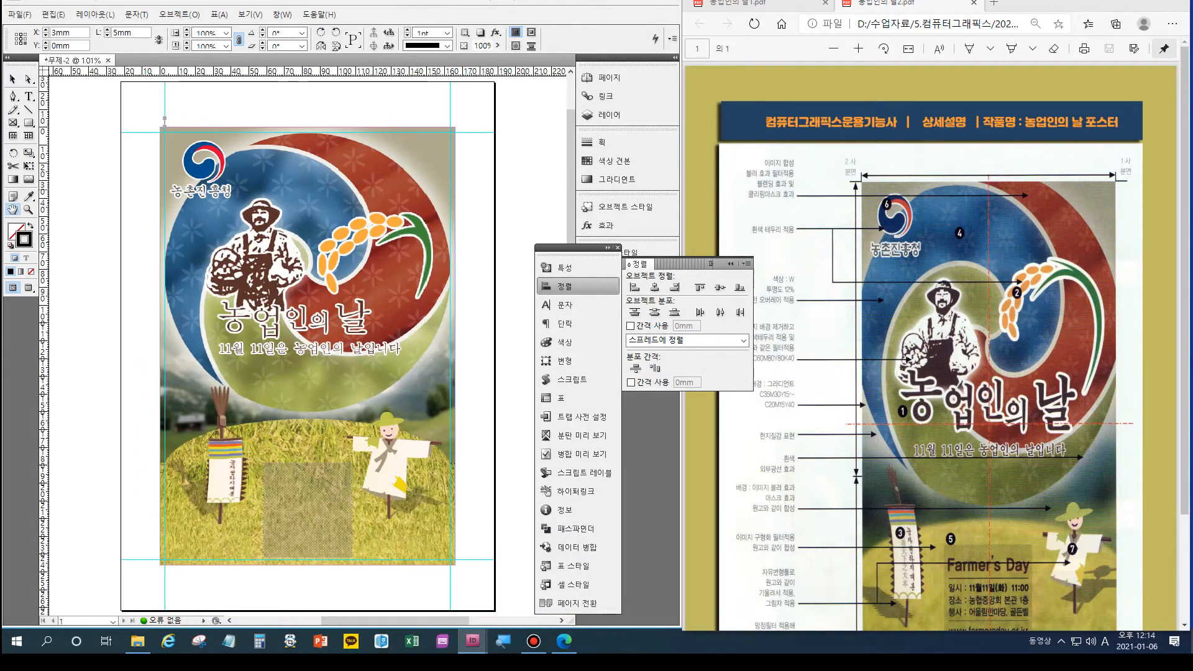
pyautogui.press('z')
pyautogui.moveTo(128, 105); pyautogui.dragTo(186, 152)
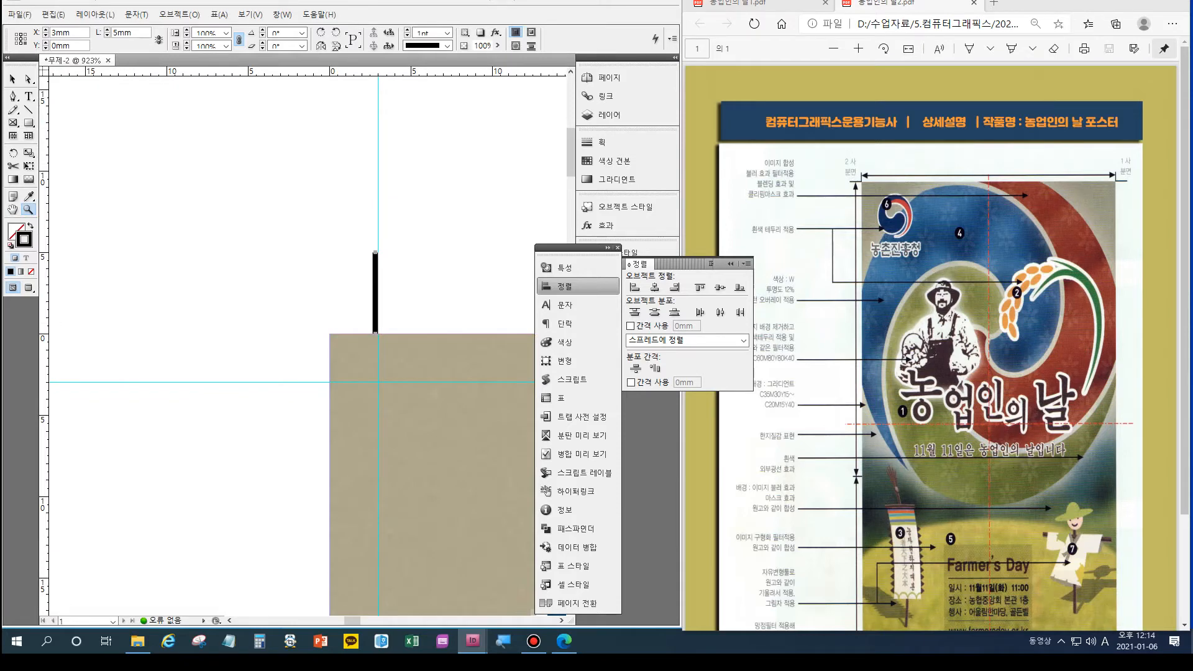
pyautogui.press('v')
pyautogui.moveTo(376, 292); pyautogui.dragTo(327, 292)
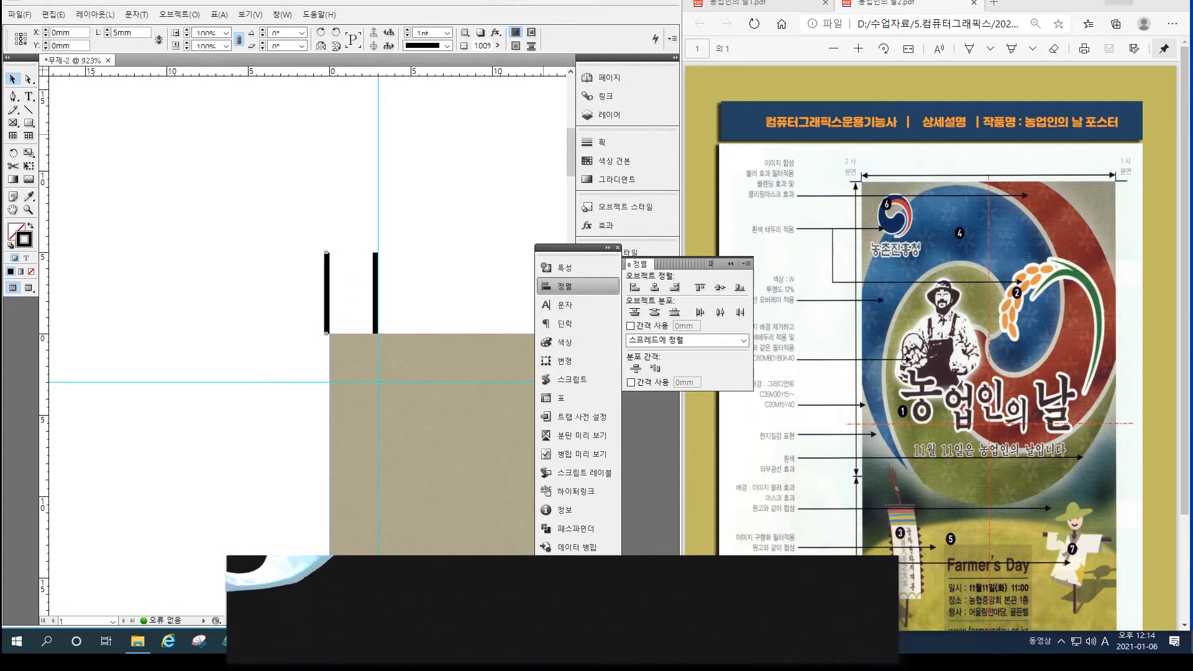
pyautogui.click(321, 46)
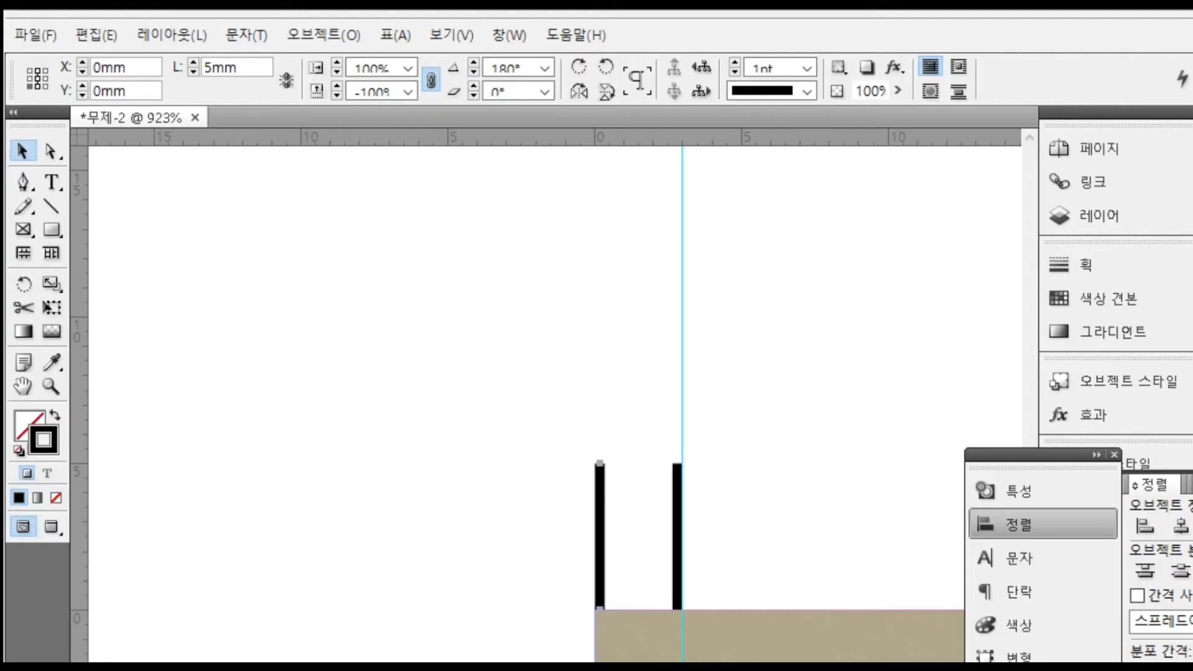
pyautogui.click(321, 31)
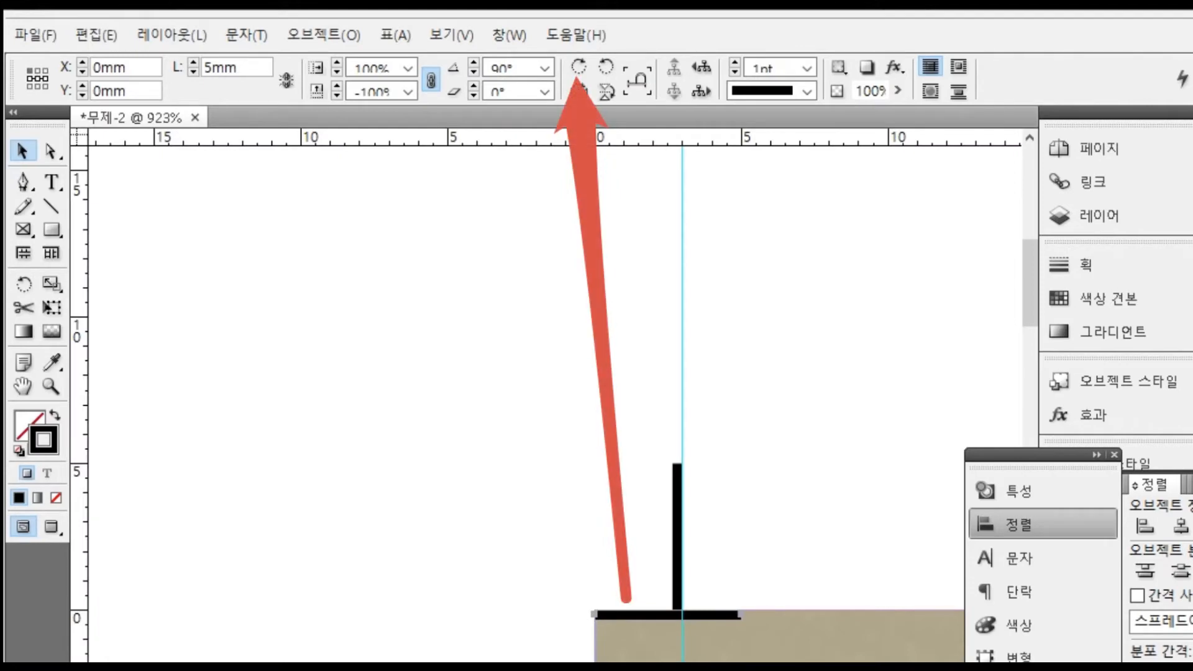
# - Position the horizontal crop mark at X -5 mm, resting on the 3 mm horizontal guide with its end touching the poster's left edge
pyautogui.moveTo(638, 616); pyautogui.dragTo(498, 670)
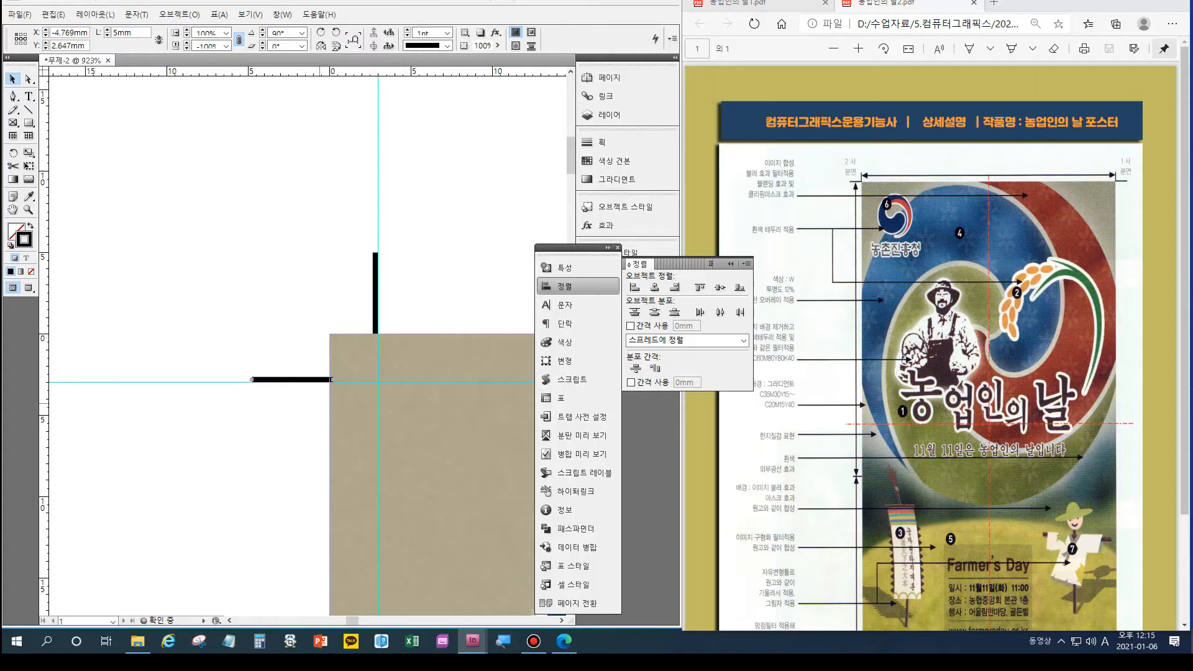
pyautogui.hotkey('ctrl', '=')
pyautogui.hotkey('ctrl', '=')
pyautogui.hotkey('ctrl', '=')
pyautogui.hotkey('ctrl', '=')
pyautogui.hotkey('ctrl', '=')
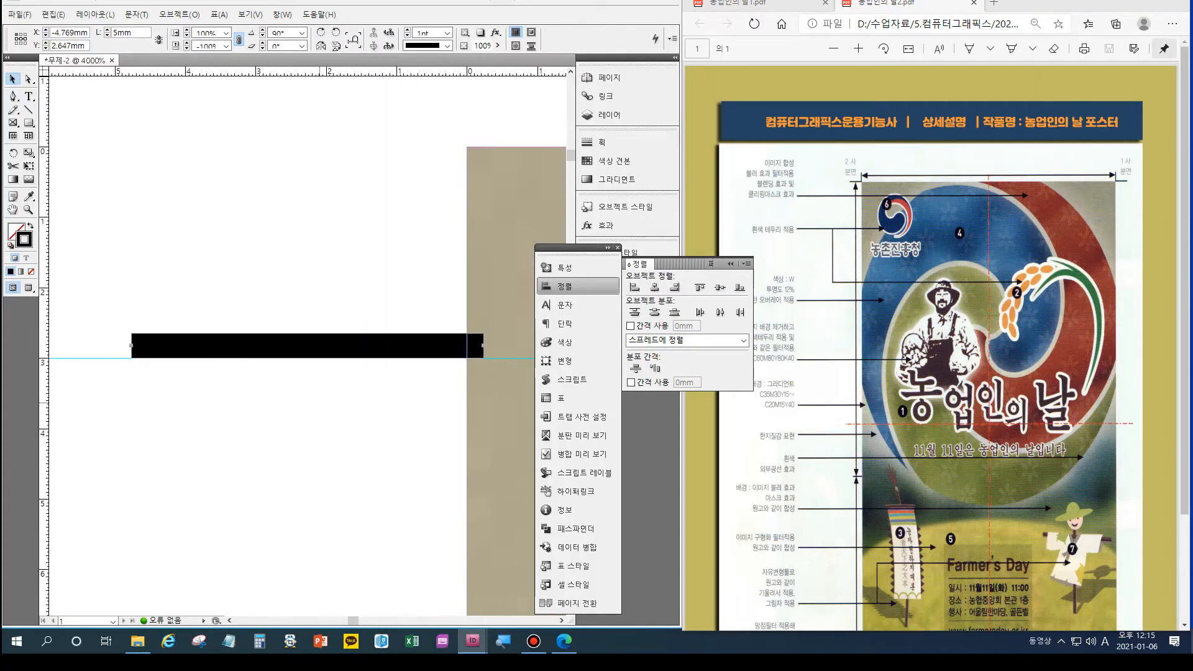
pyautogui.moveTo(384, 345); pyautogui.dragTo(367, 346)
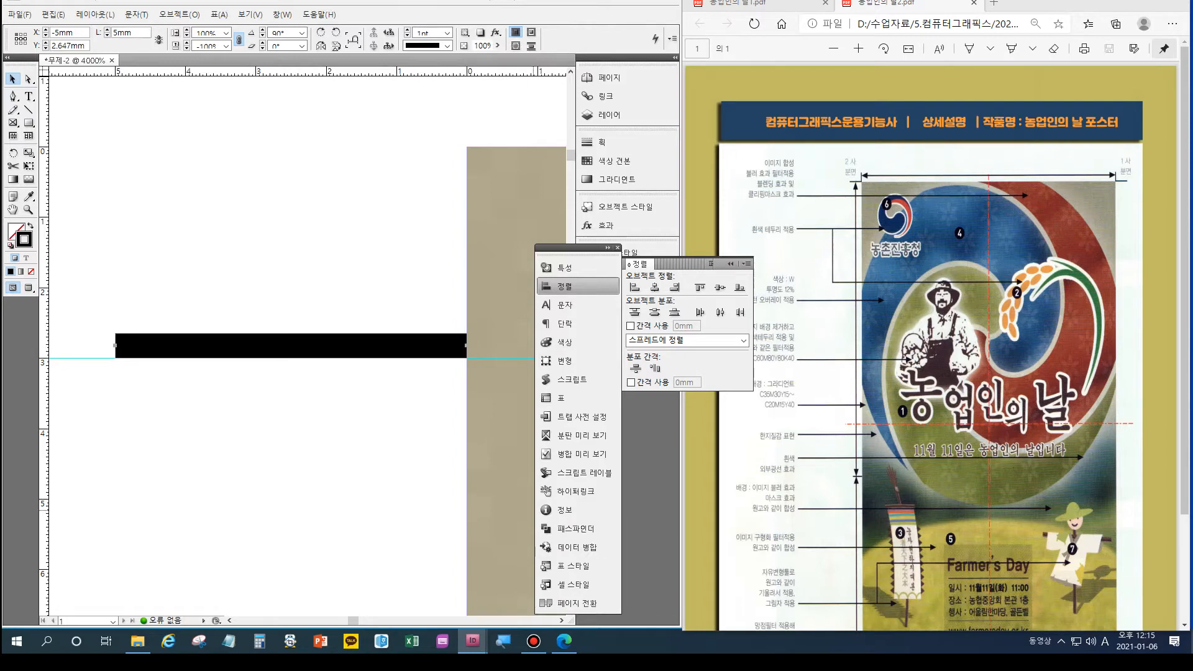
pyautogui.click(561, 620)
pyautogui.click(561, 620)
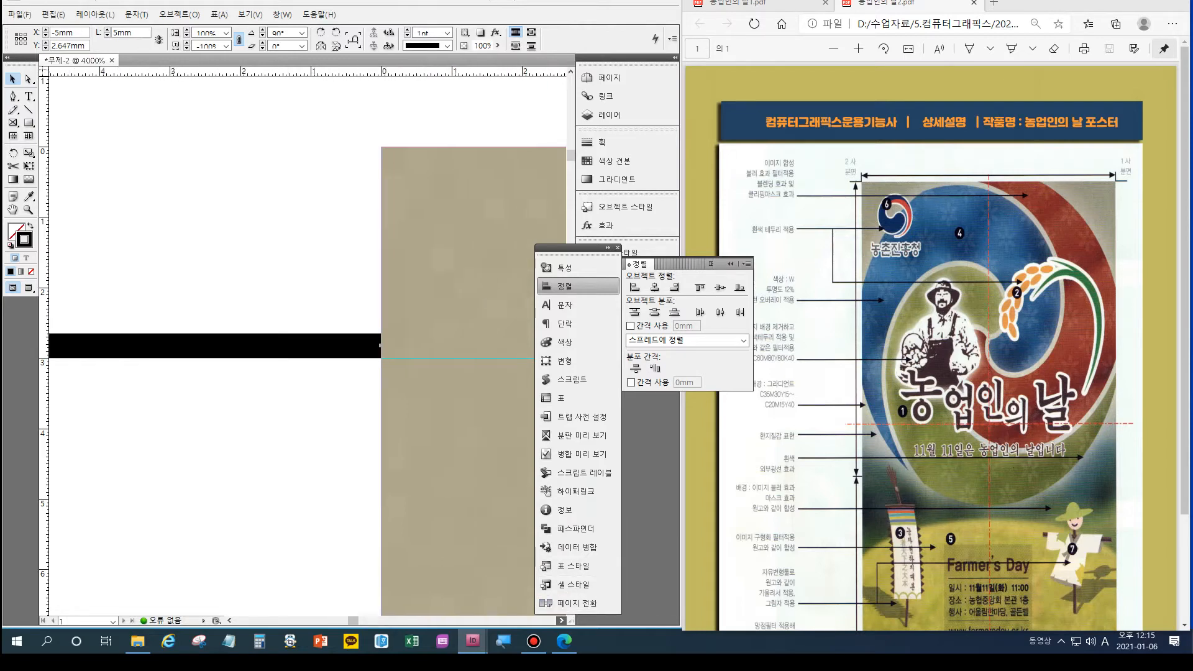
pyautogui.click(561, 620)
pyautogui.click(561, 620)
pyautogui.click(561, 620)
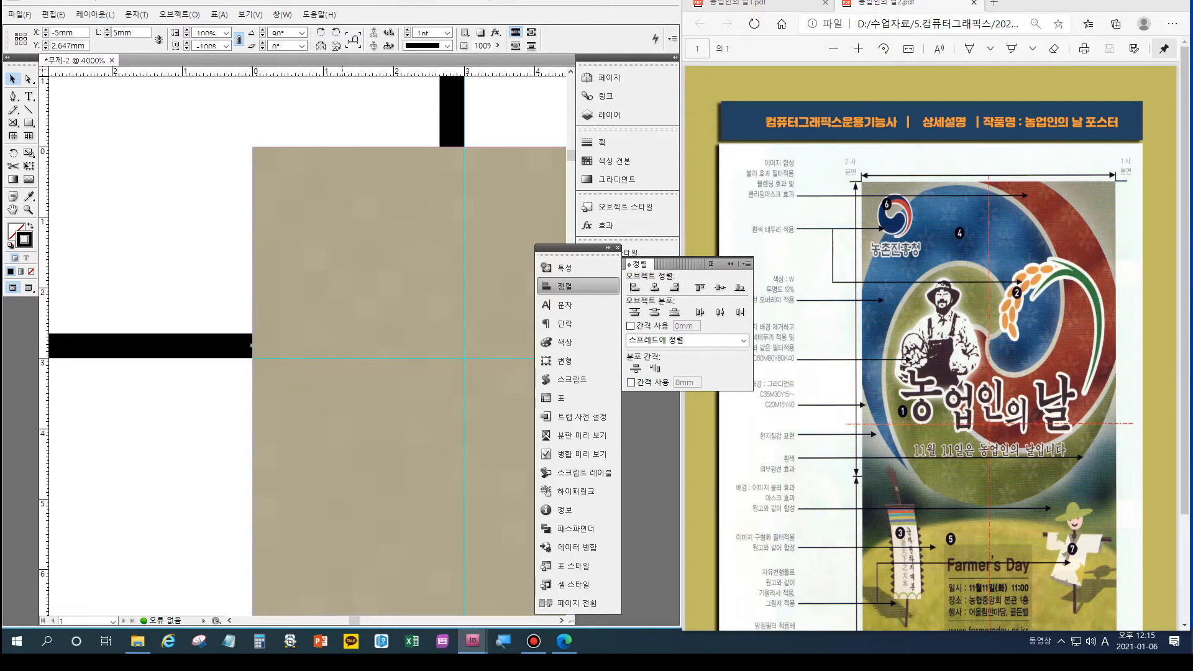
# - Group the vertical and horizontal crop marks at the poster's upper-left corner
pyautogui.doubleClick(13, 210)
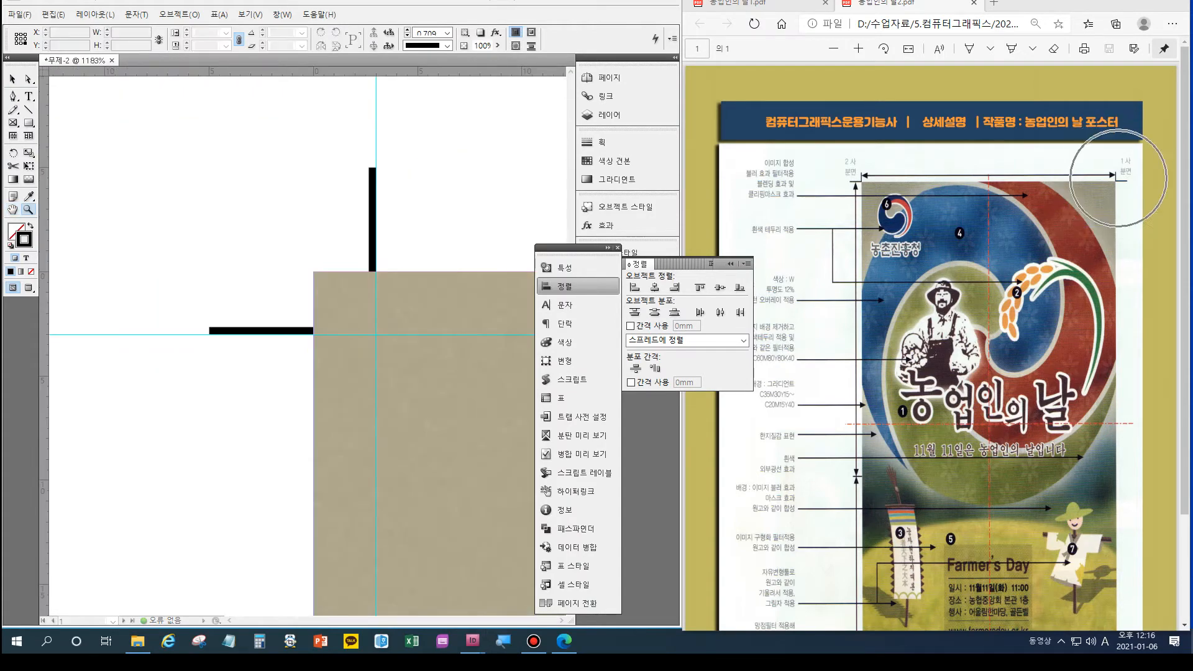
pyautogui.click(13, 79)
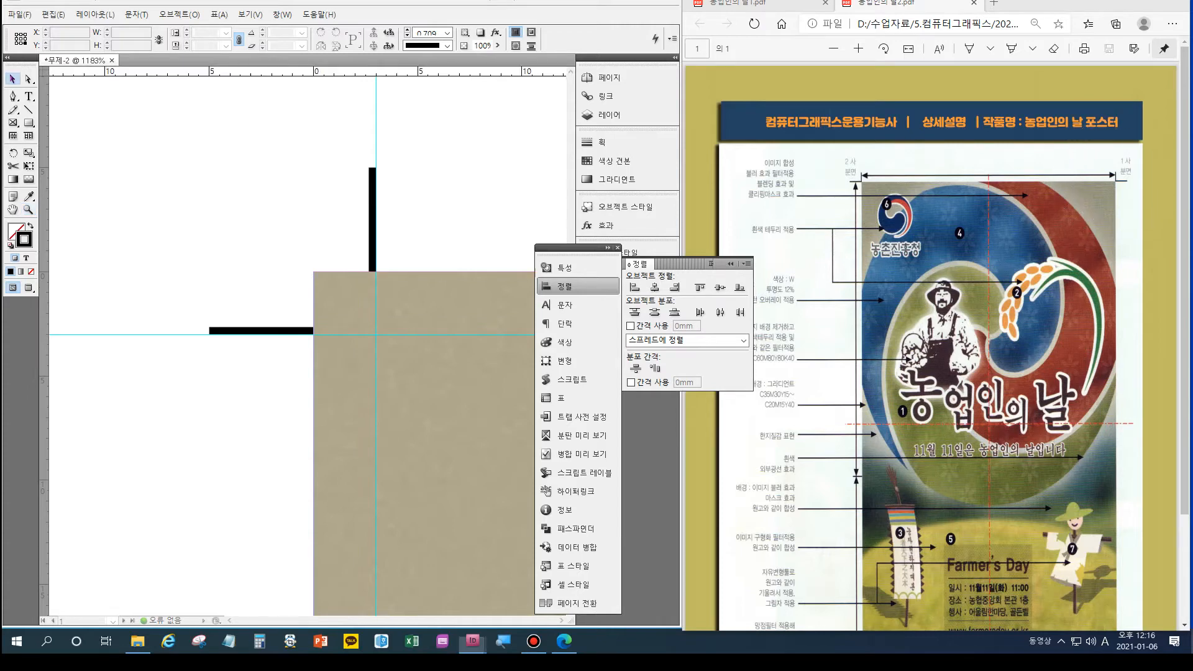
pyautogui.click(257, 331)
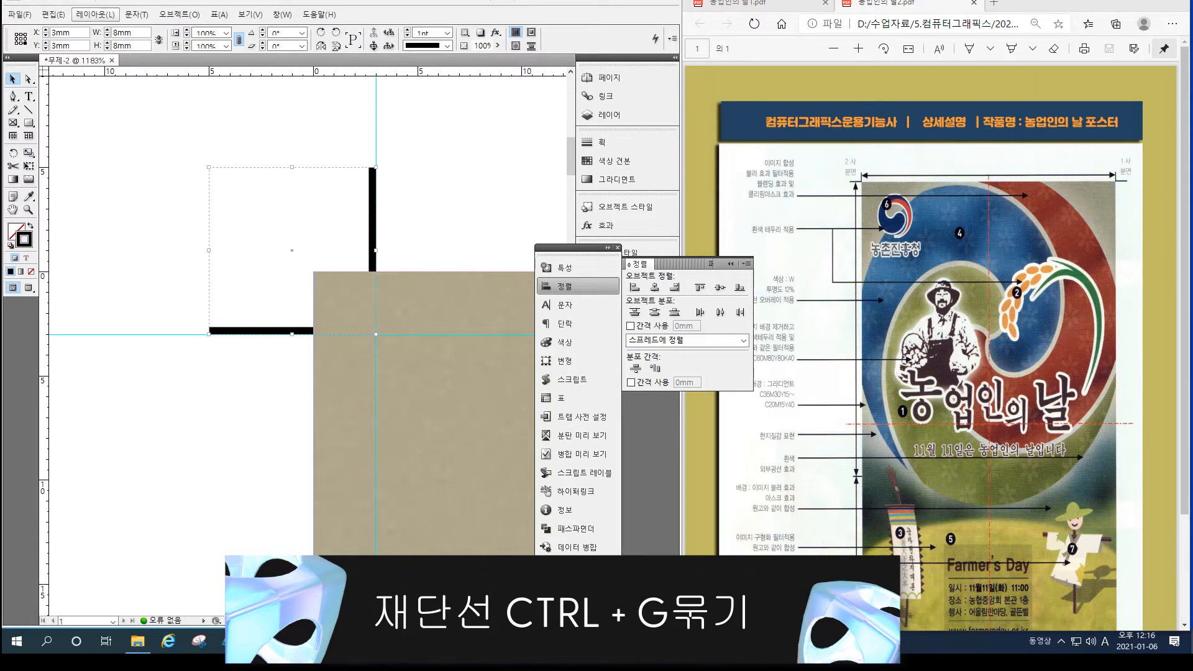
# - Step and repeat the crop mark group once with a 160 mm horizontal offset and 0 mm vertical offset
pyautogui.click(53, 14)
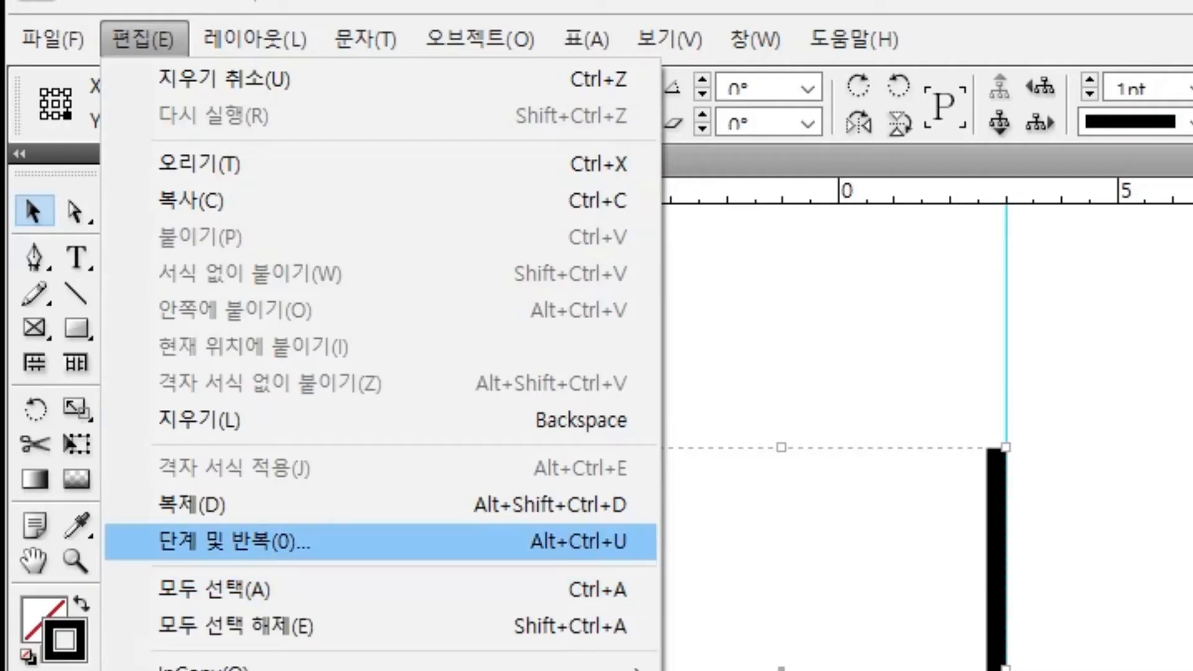
pyautogui.click(236, 541)
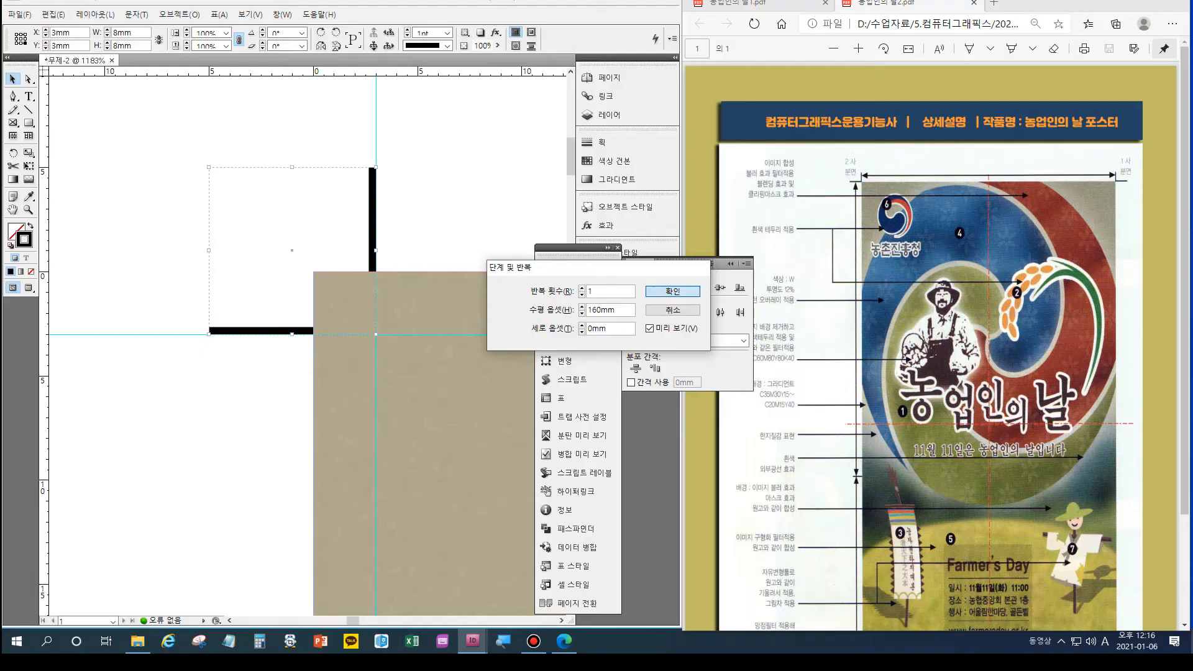
pyautogui.press('Return')
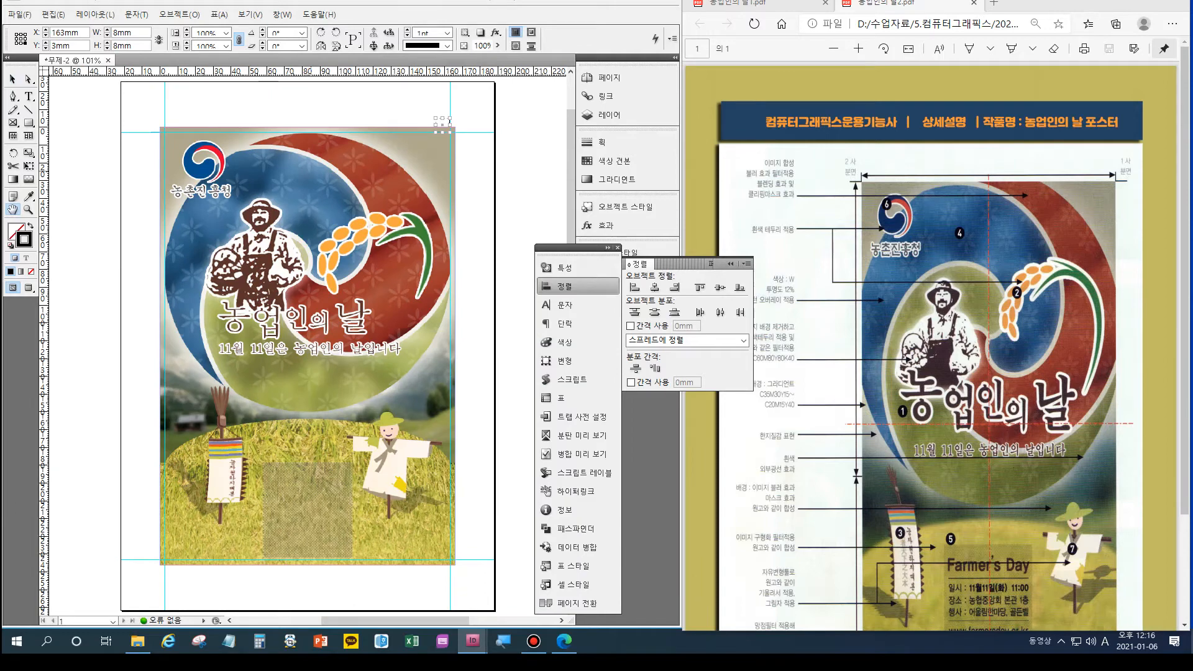
# - Rotate the copied crop mark group 90° clockwise about the guide intersection at the poster's upper-right corner
pyautogui.hotkey('ctrl', '=')
pyautogui.hotkey('ctrl', '=')
pyautogui.hotkey('ctrl', '=')
pyautogui.hotkey('ctrl', '=')
pyautogui.hotkey('ctrl', '=')
pyautogui.hotkey('ctrl', '=')
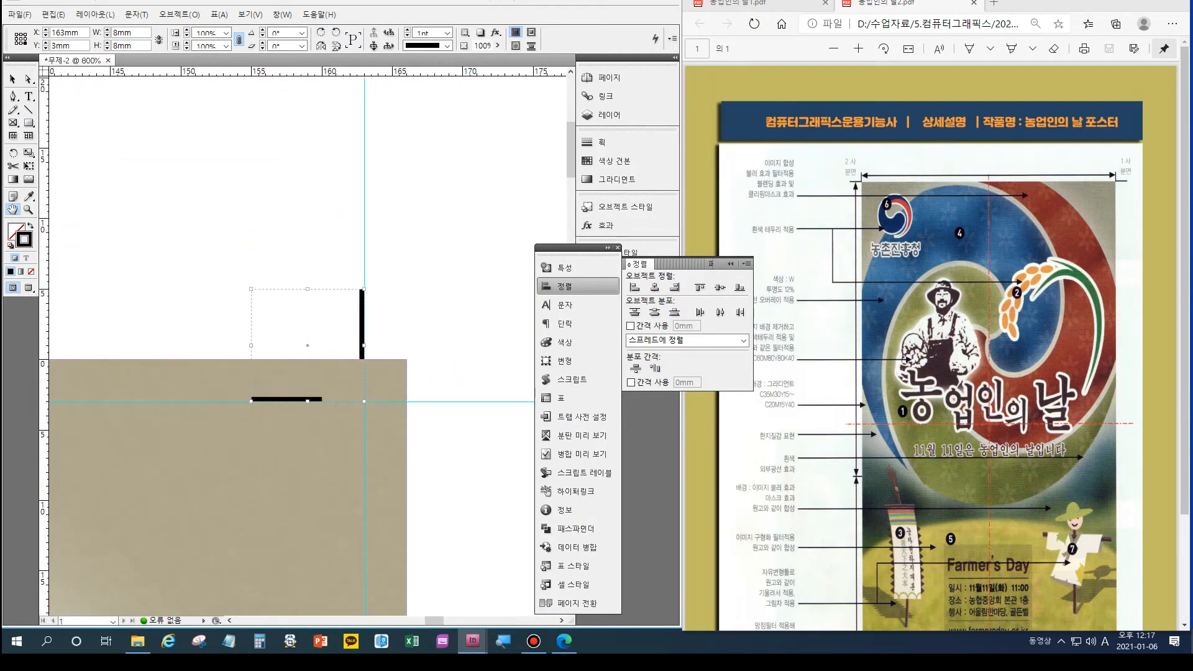
pyautogui.click(321, 32)
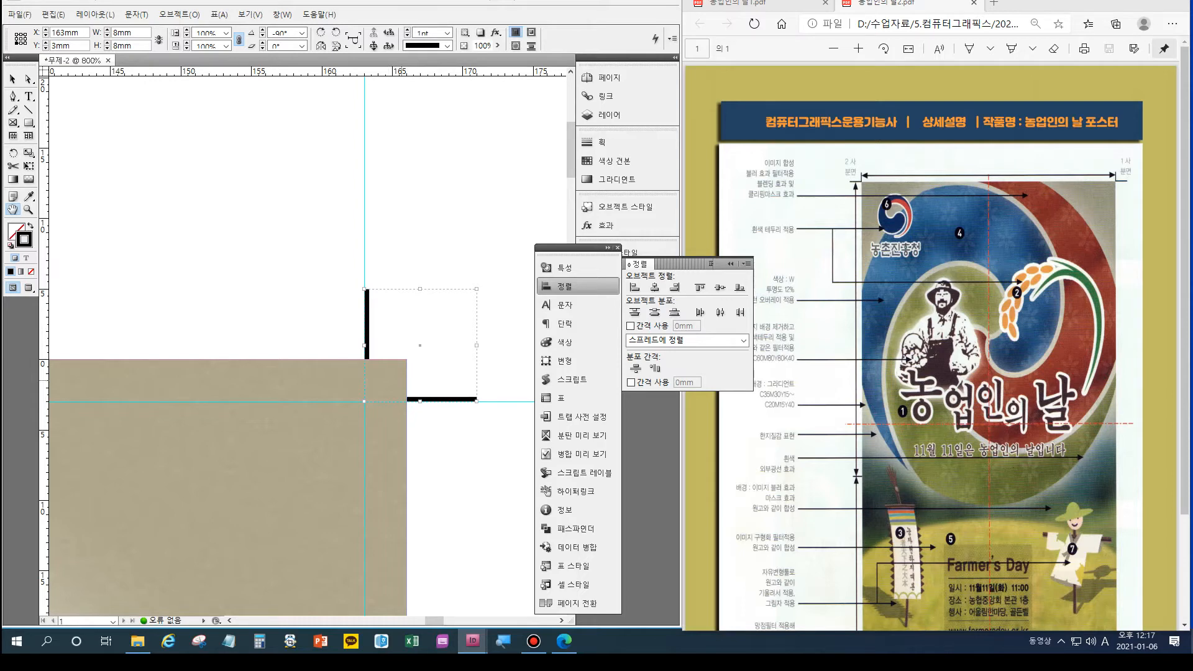
# - Select the upper-left and upper-right corner crop marks together and group them
pyautogui.hotkey('ctrl', '0')
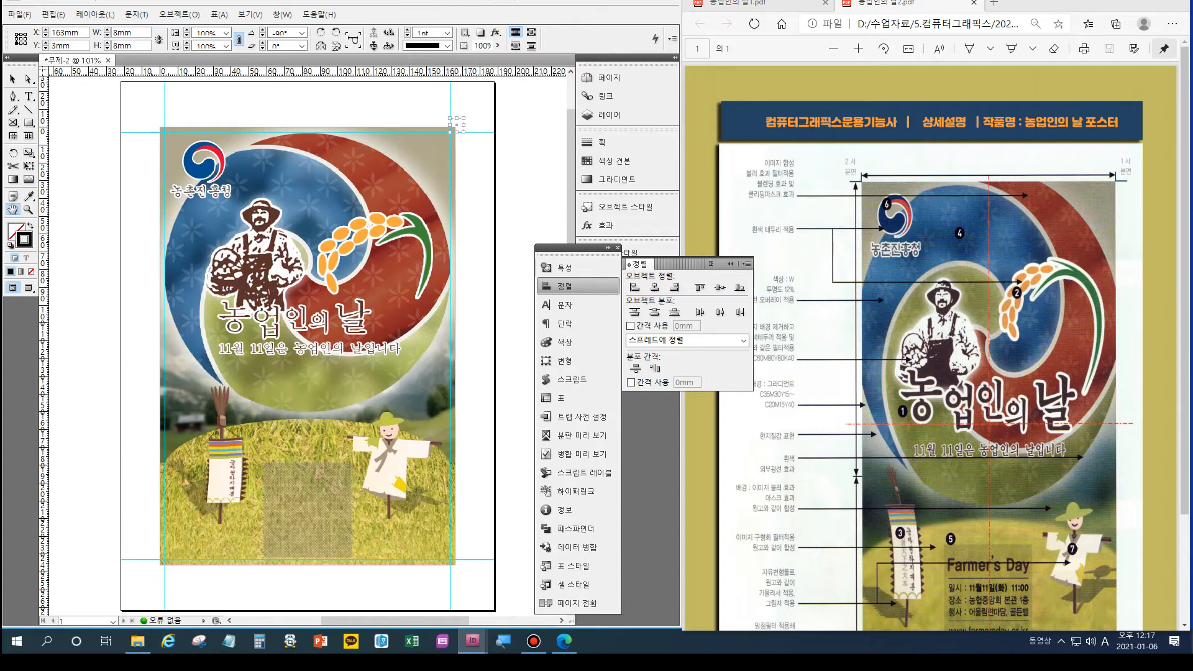
pyautogui.press('v')
pyautogui.keyDown('shift'); pyautogui.click(159, 132); pyautogui.keyUp('shift')
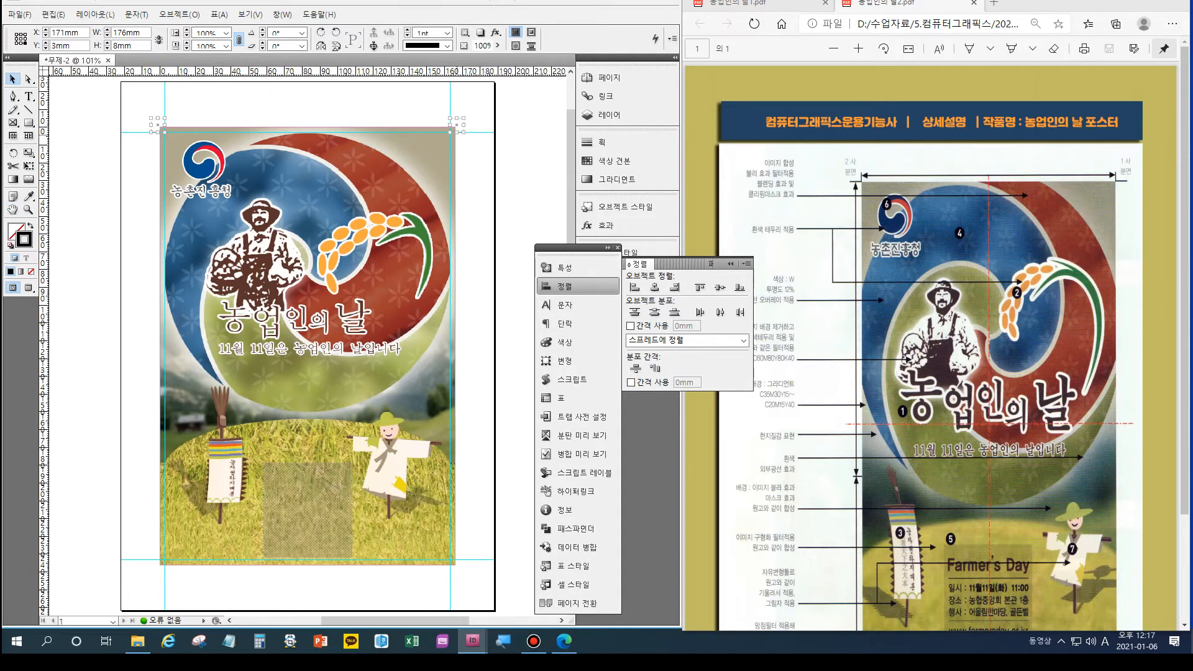
pyautogui.hotkey('ctrl', 'g')
pyautogui.hotkey('ctrl', 's')
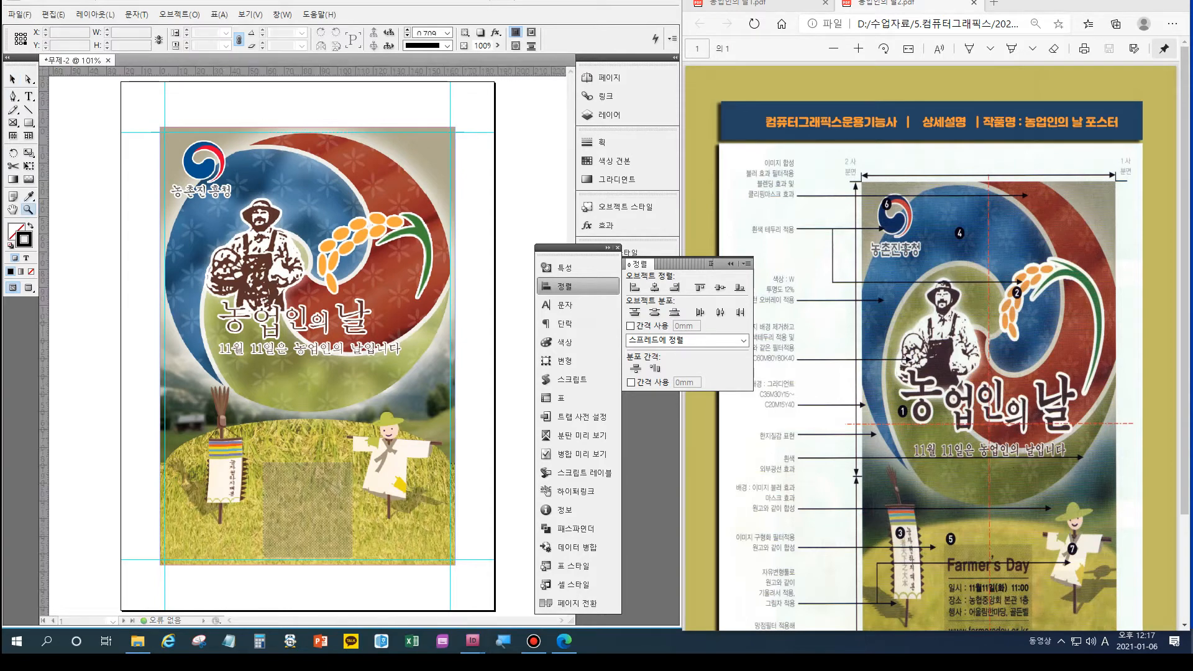
# - Step and repeat the upper crop mark group once with a 0 mm horizontal offset and 240 mm vertical offset
pyautogui.press('v')
pyautogui.click(461, 132)
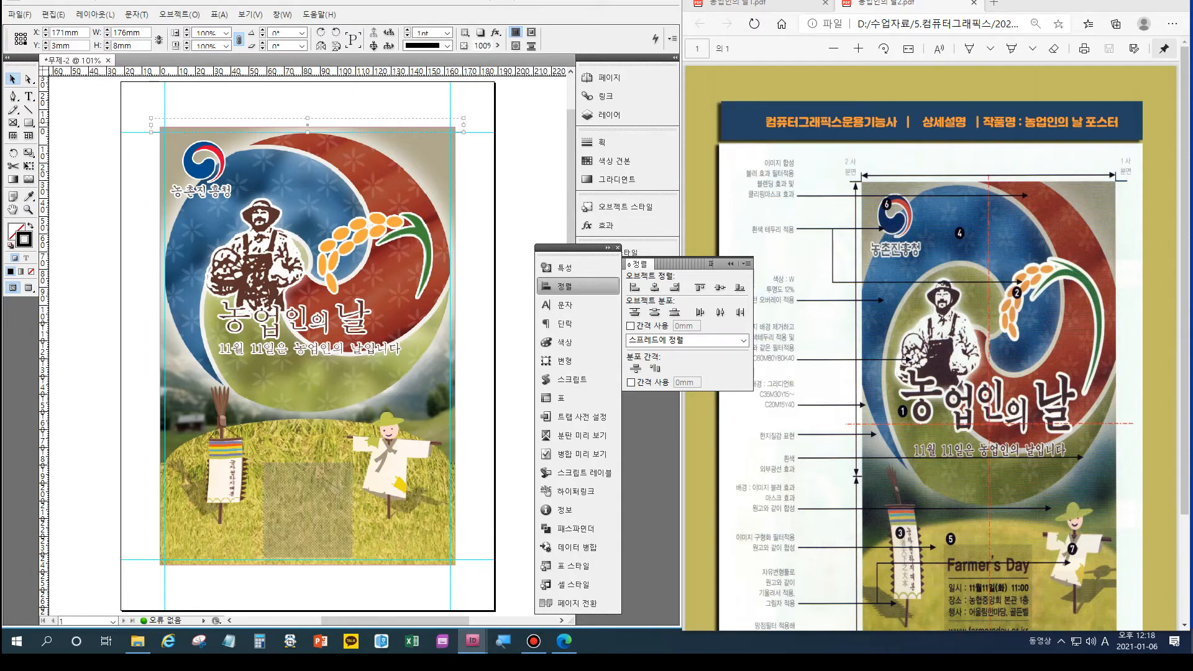
pyautogui.click(53, 13)
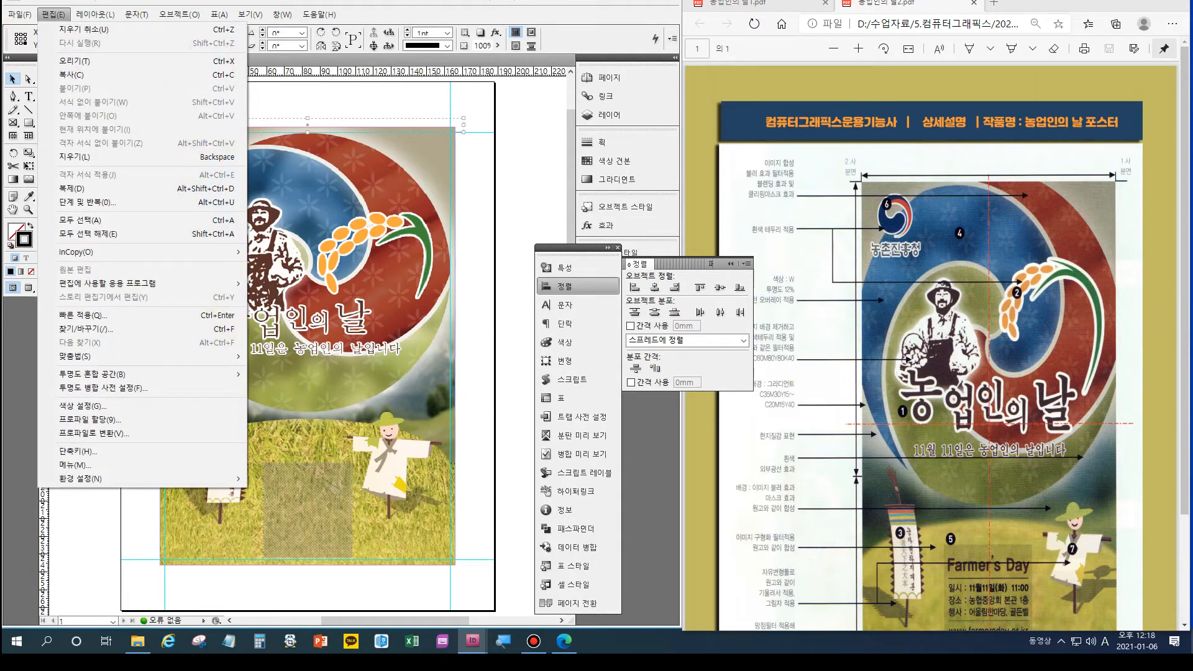
pyautogui.click(87, 202)
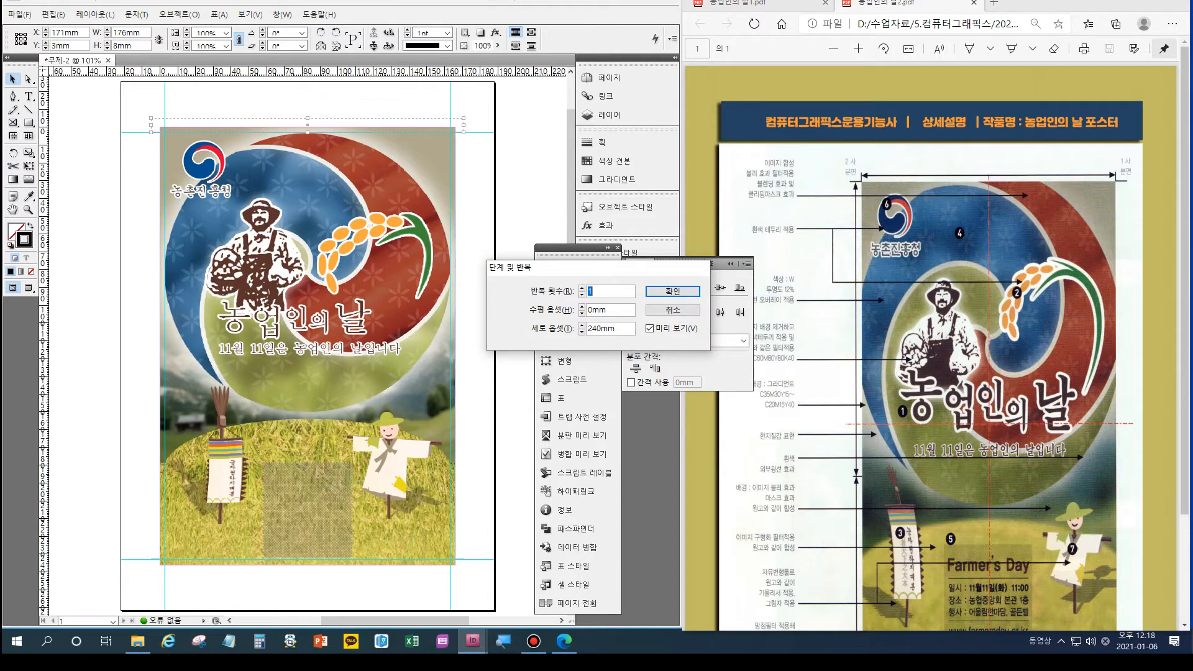
pyautogui.press('Return')
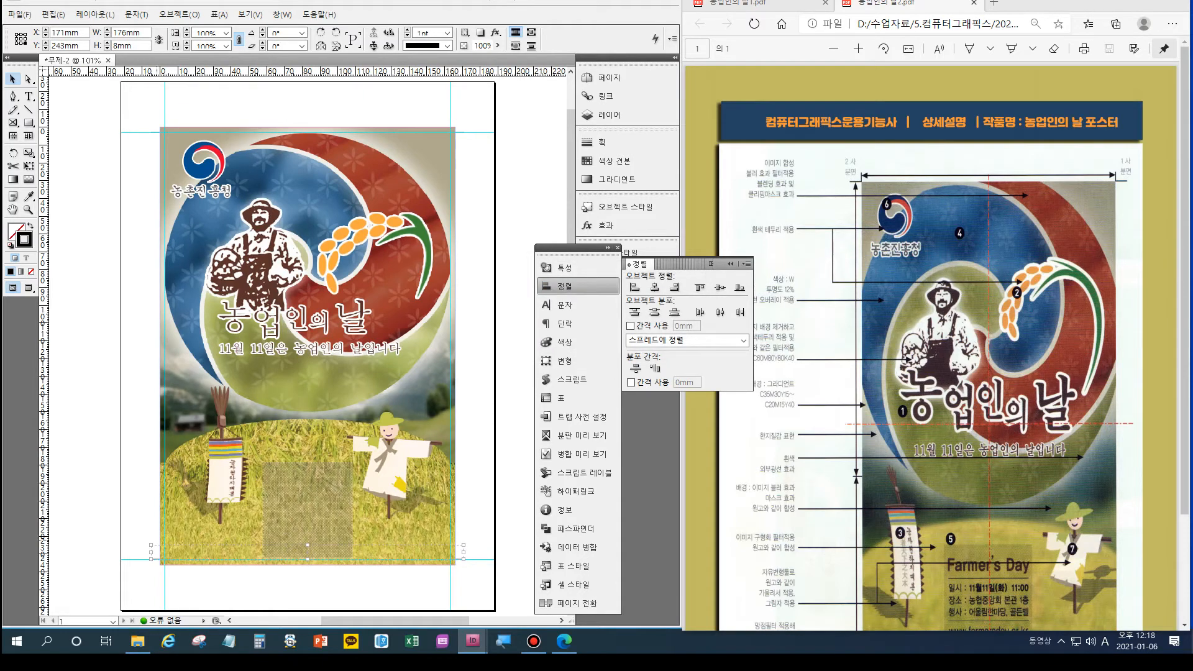
# - Flip the copied crop mark group at the poster's lower edge vertically so its marks point outward
pyautogui.hotkey('ctrl', '=')
pyautogui.hotkey('ctrl', '=')
pyautogui.hotkey('ctrl', '=')
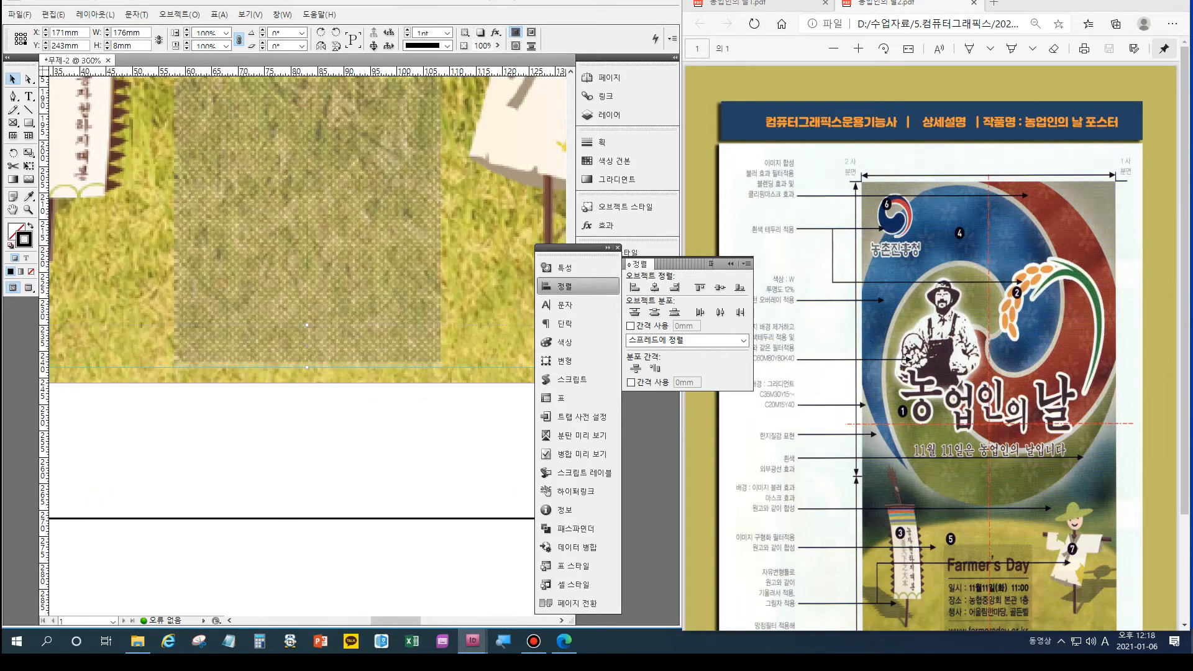
pyautogui.moveTo(396, 620); pyautogui.dragTo(354, 620)
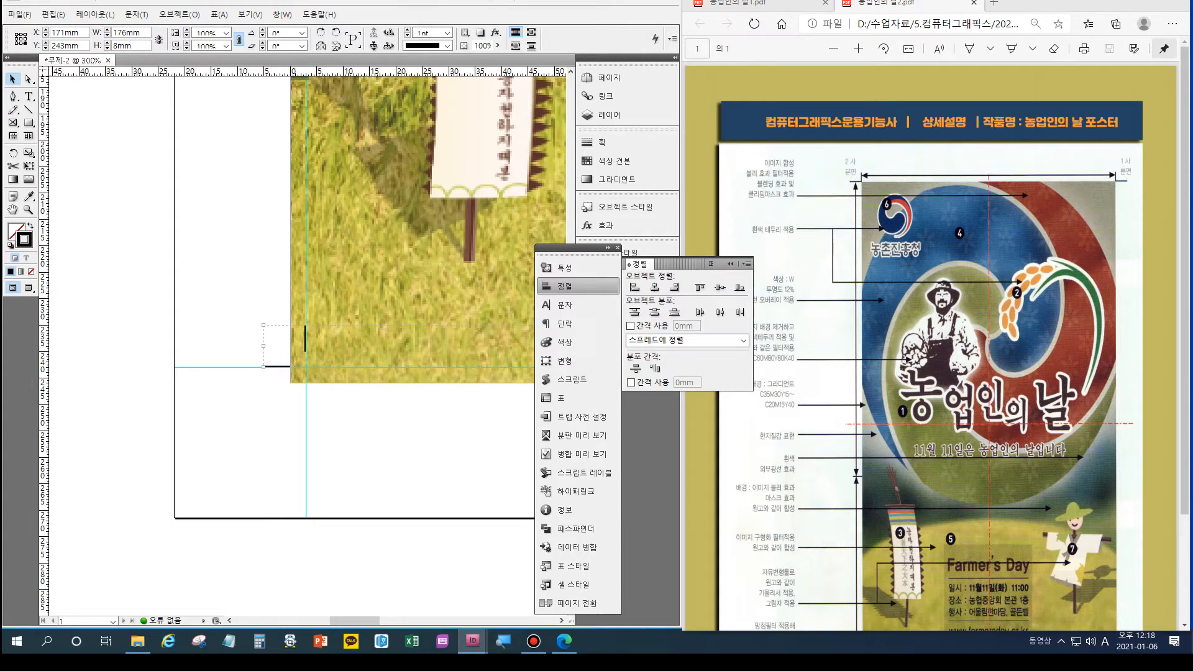
pyautogui.click(336, 45)
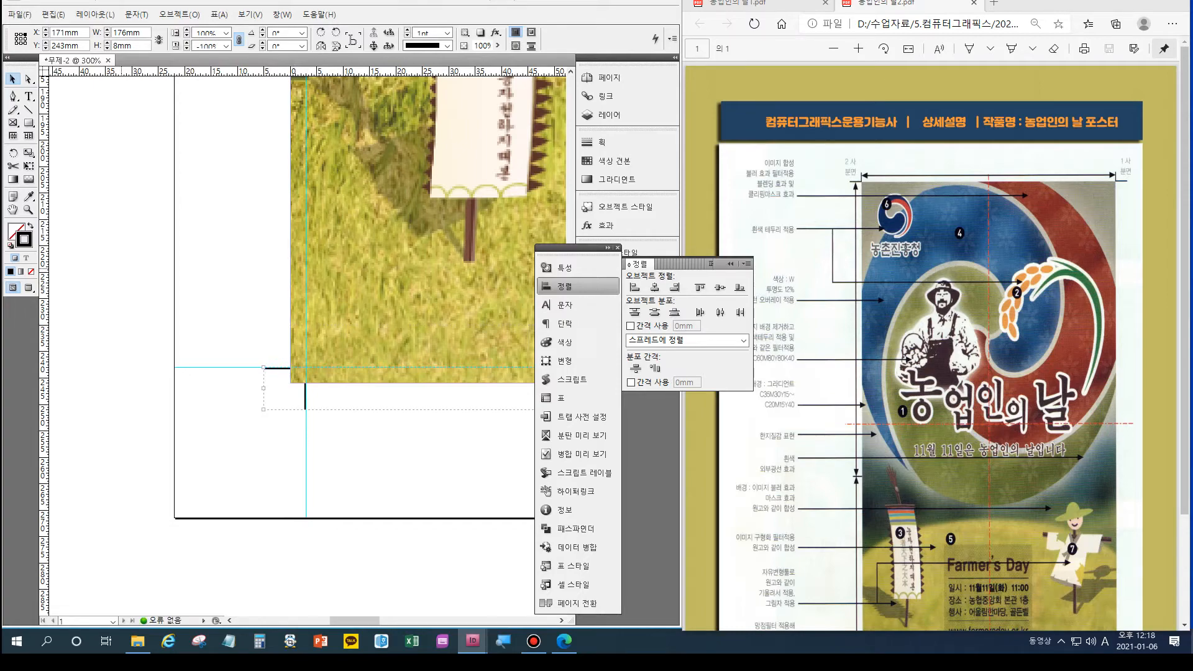
pyautogui.hotkey('ctrl', '=')
pyautogui.hotkey('ctrl', '=')
pyautogui.moveTo(396, 620); pyautogui.dragTo(354, 620)
pyautogui.doubleClick(12, 210)
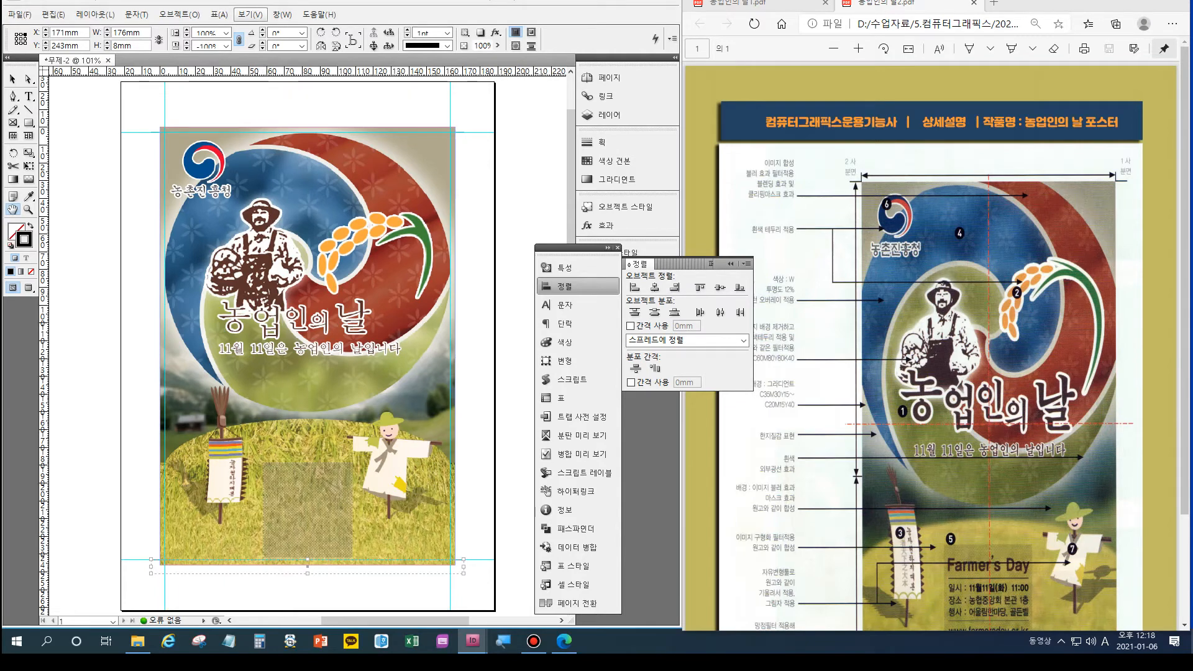
# - Hide the document guides so only the poster image and crop marks show
pyautogui.click(249, 14)
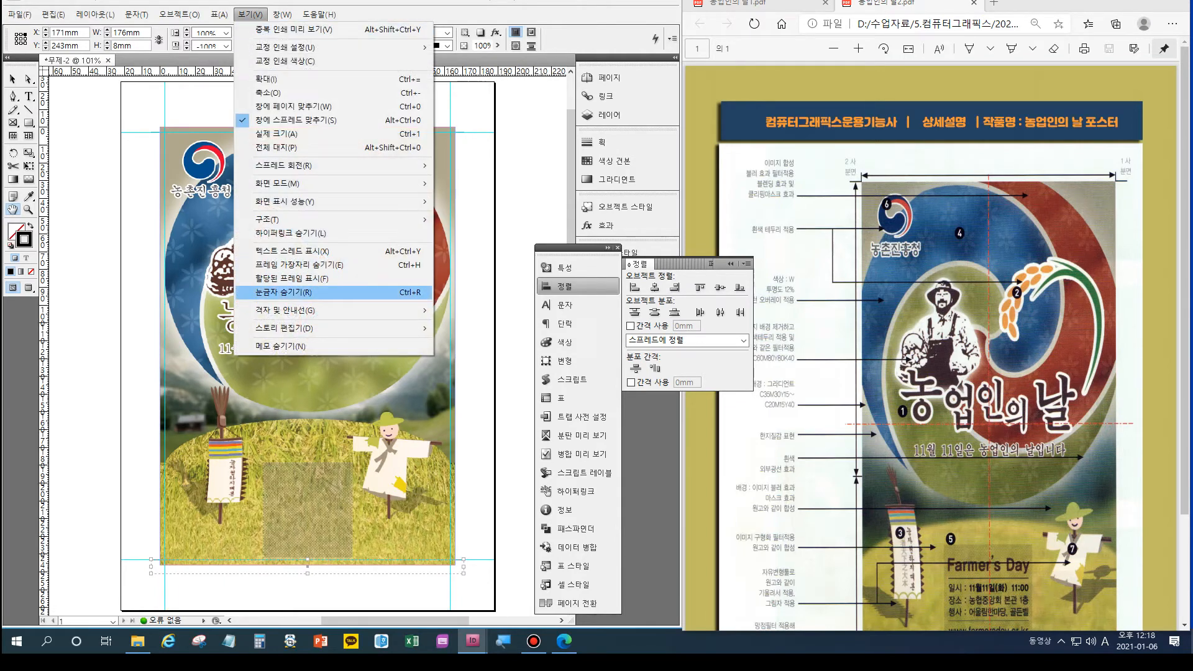
pyautogui.moveTo(292, 310)
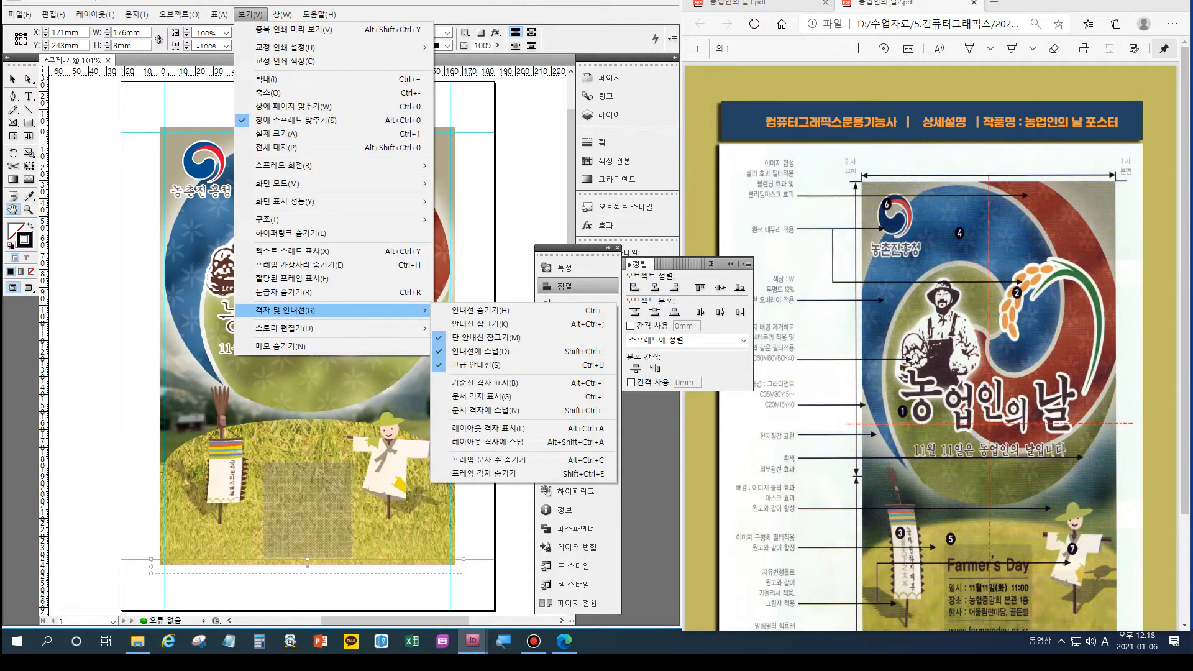
pyautogui.click(479, 310)
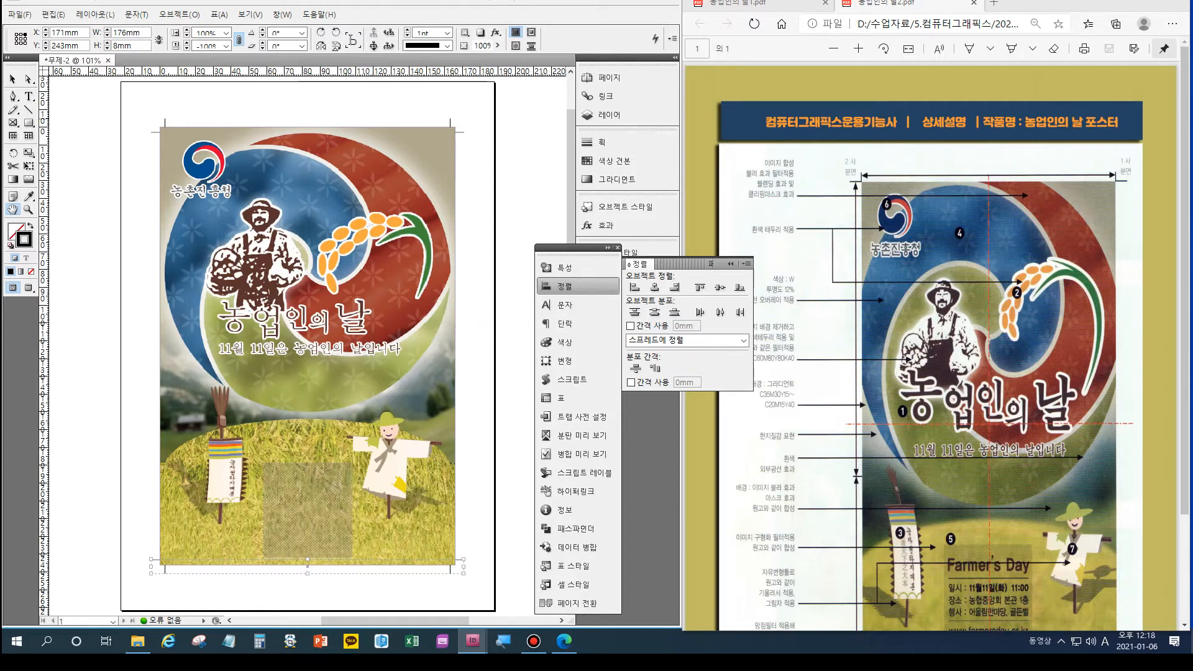
# - Draw a 160 x 240 mm rectangle, center it horizontally on the spread and deselect it
pyautogui.click(749, 4)
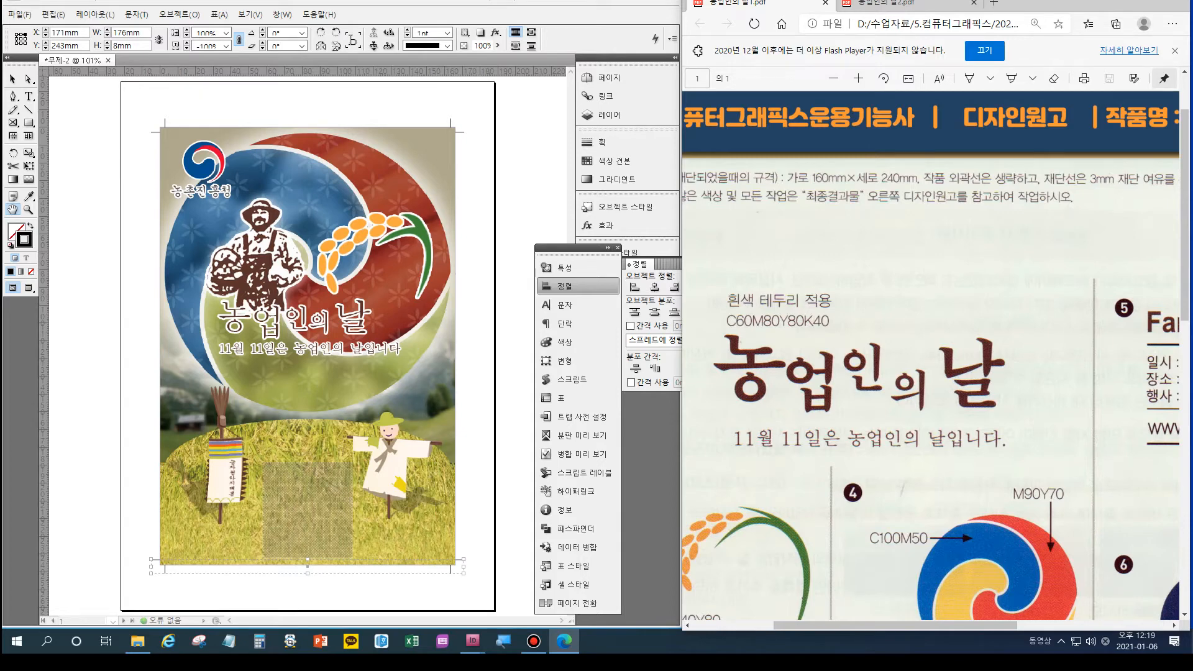
pyautogui.hotkey('alt', 'Tab')
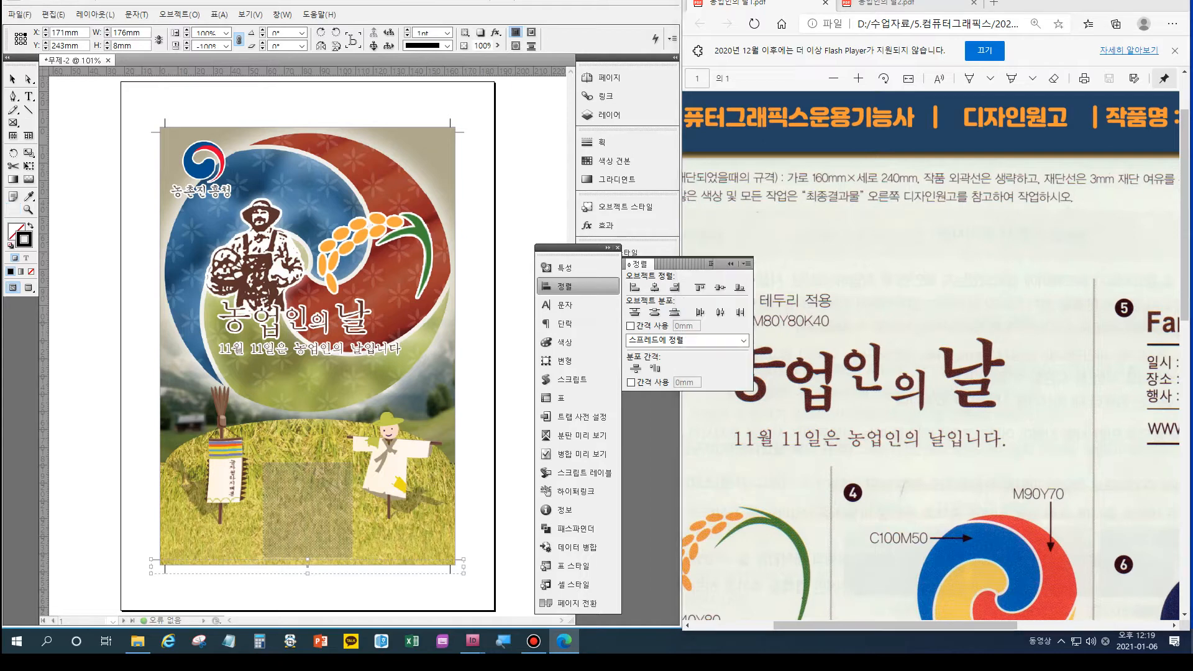
pyautogui.click(196, 104)
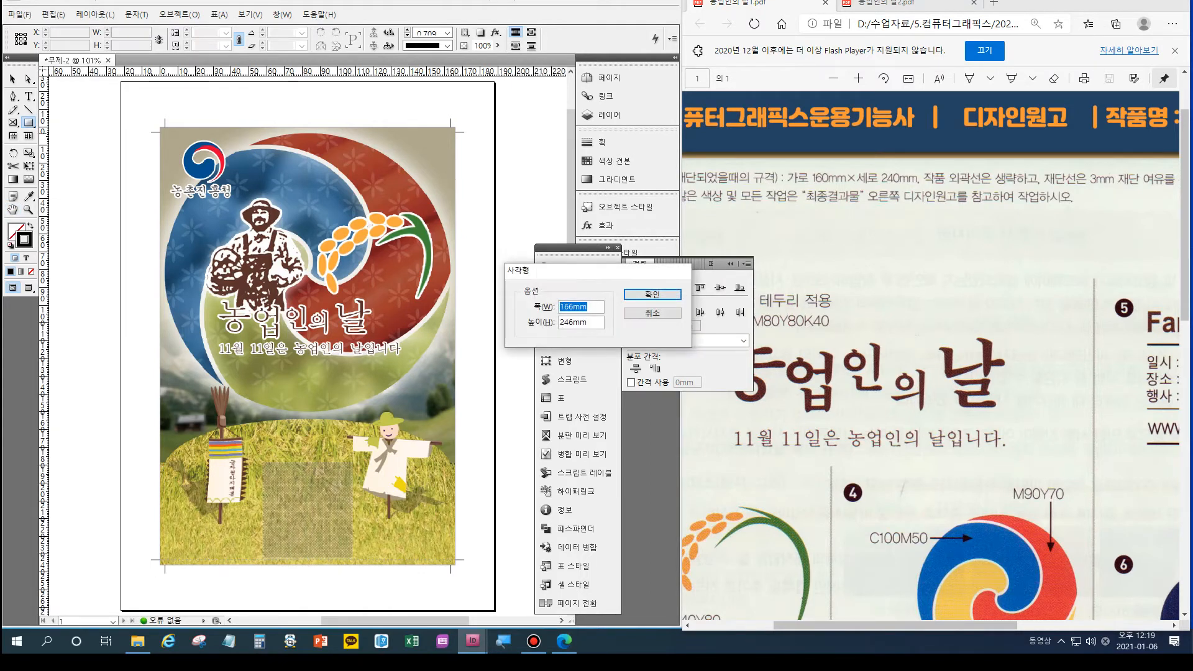
pyautogui.hotkey('shift', 'Left')
pyautogui.hotkey('shift', 'Left')
pyautogui.write('160')
pyautogui.press('Tab')
pyautogui.write('240')
pyautogui.press('Return')
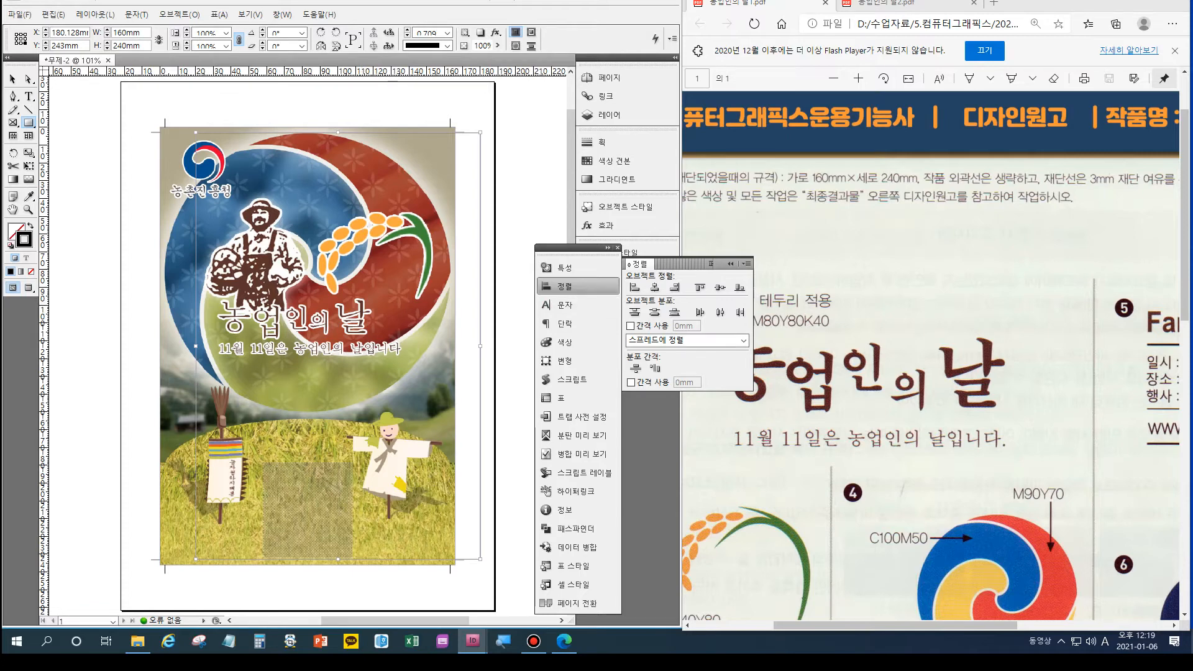
pyautogui.click(654, 288)
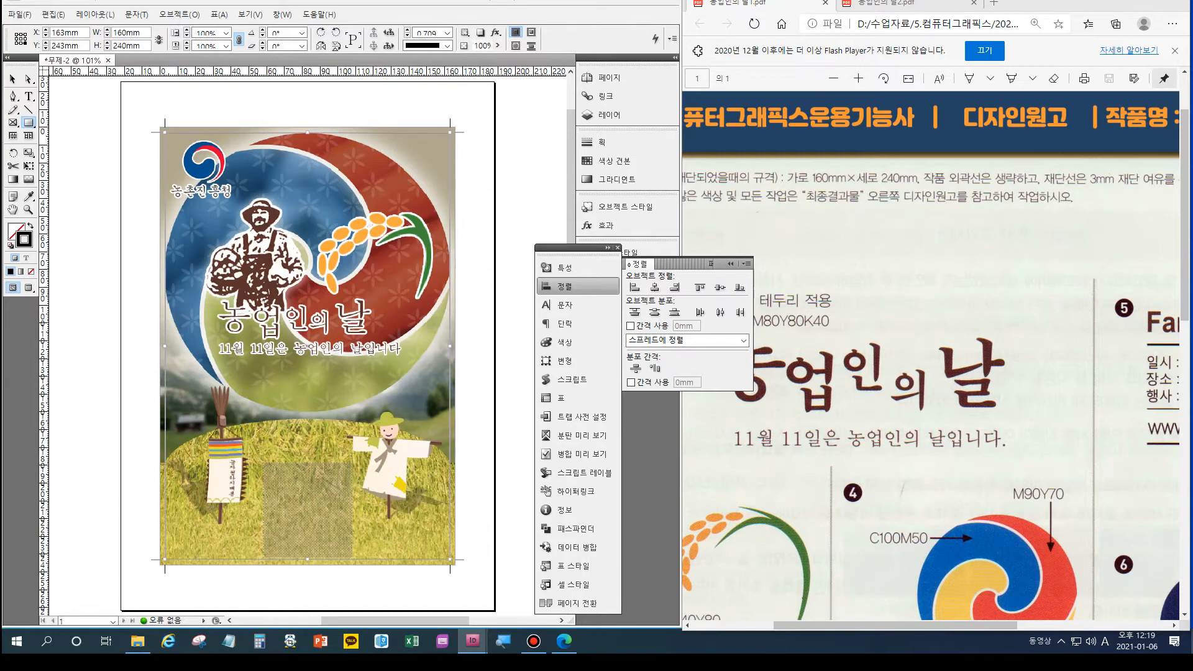
pyautogui.press('v')
pyautogui.hotkey('ctrl', 'shift', 'a')
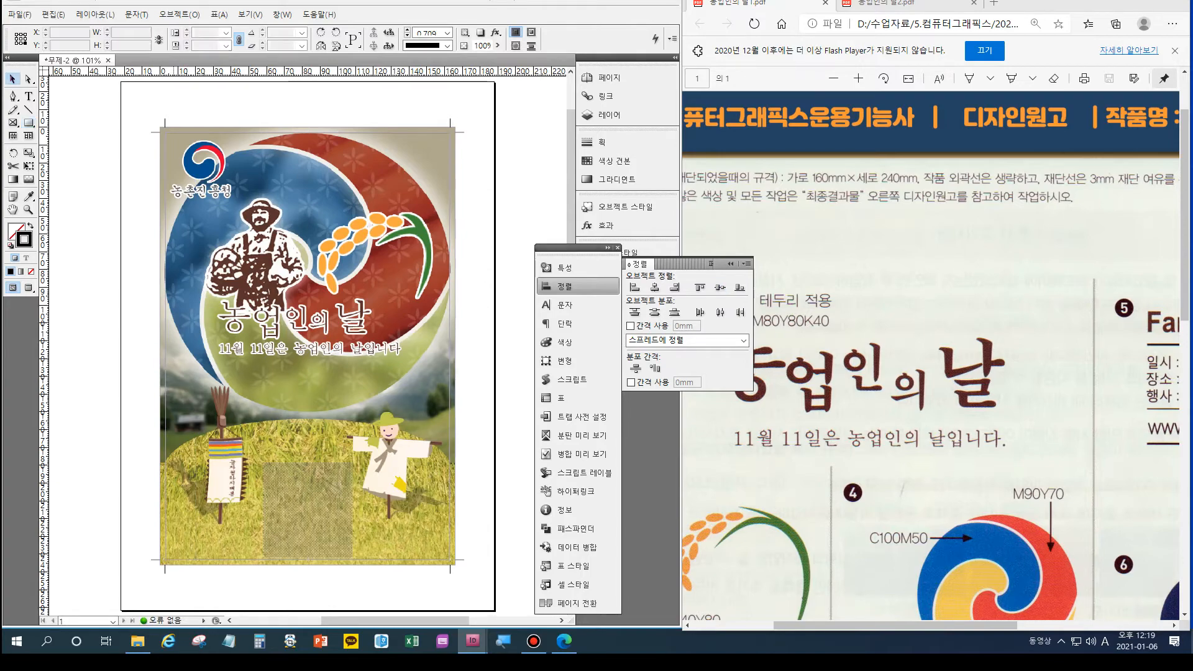
# - Undo the creation of the 160 x 240 mm rectangle over the poster
pyautogui.hotkey('ctrl', '=')
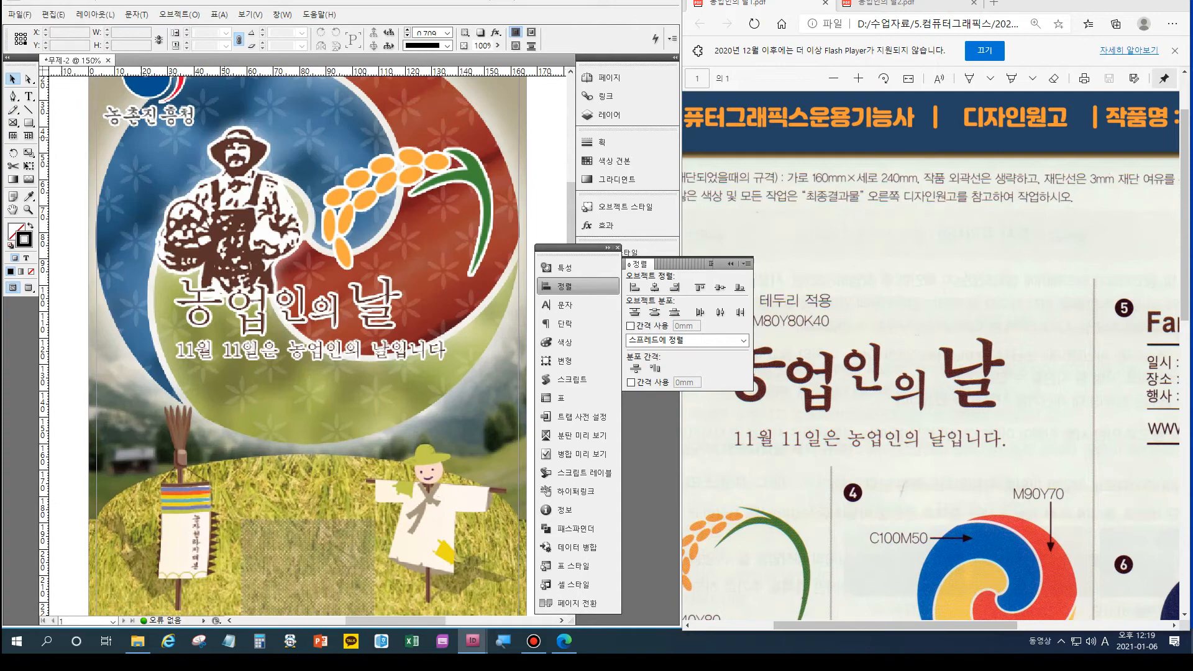
pyautogui.scroll(4, 304, 341)
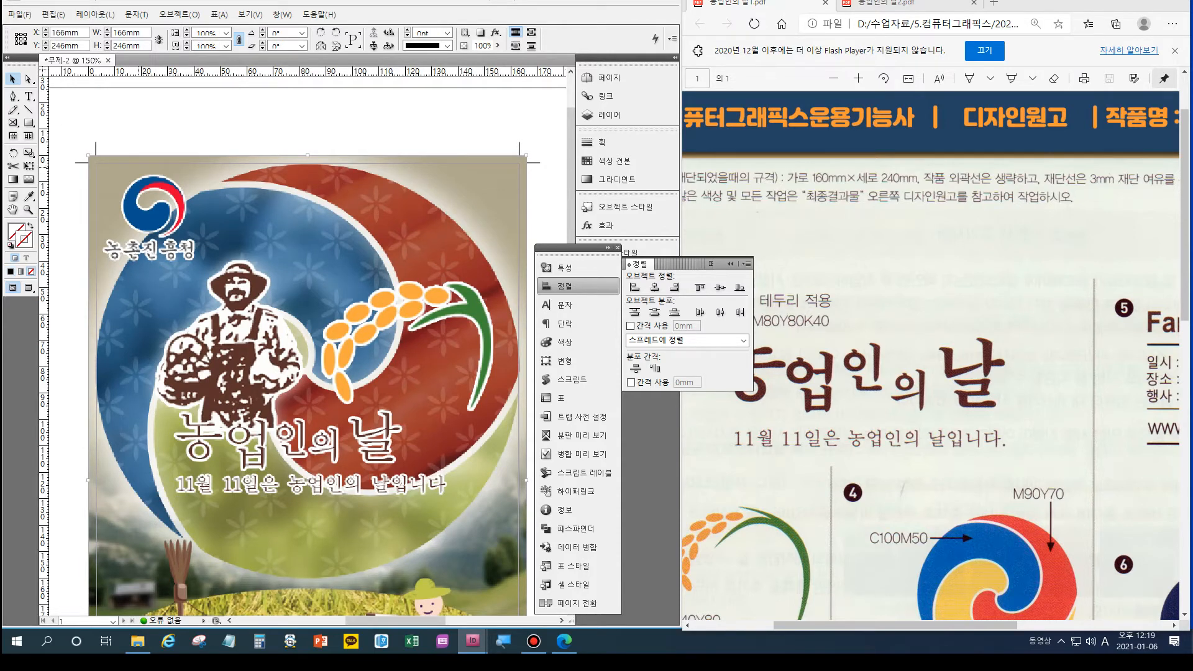
pyautogui.hotkey('ctrl', 'z')
pyautogui.hotkey('ctrl', 'z')
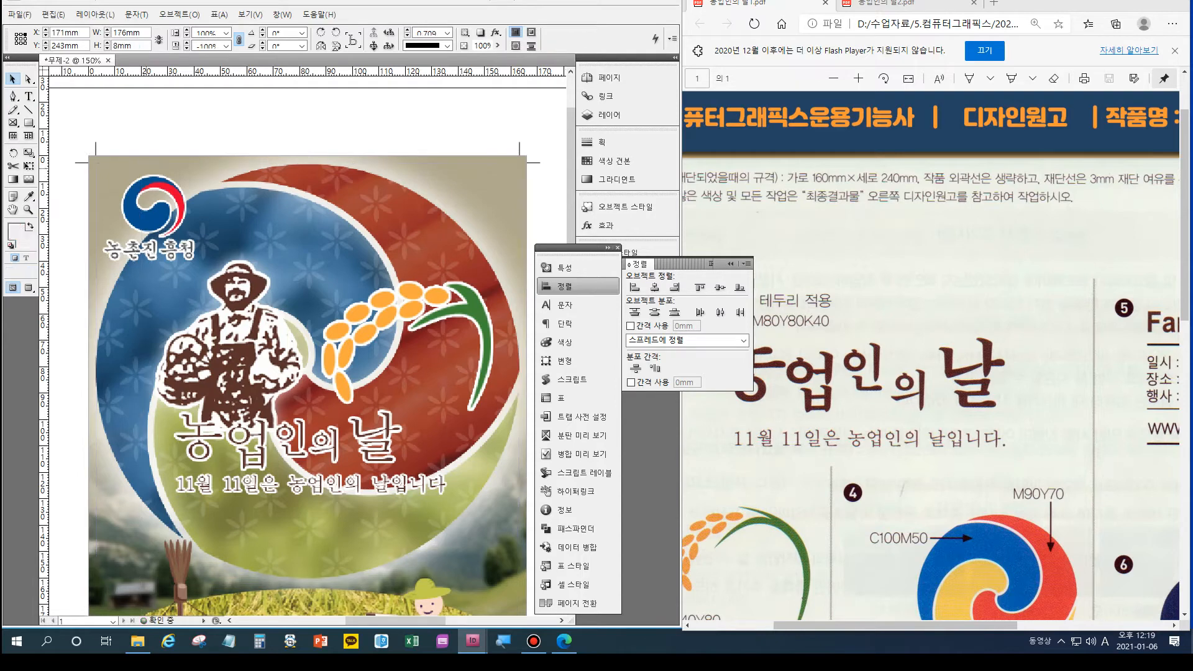
pyautogui.doubleClick(13, 209)
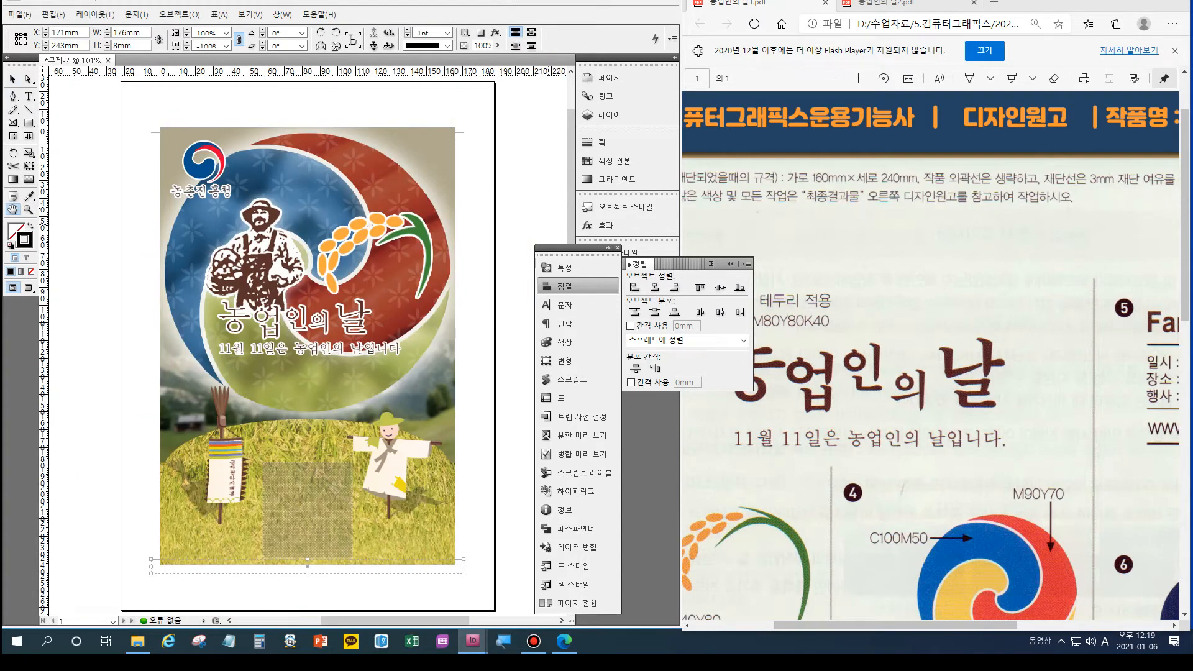
# - Draw a text frame about 45 x 43 mm inside the dark translucent rectangle near the poster's lower edge
pyautogui.click(908, 3)
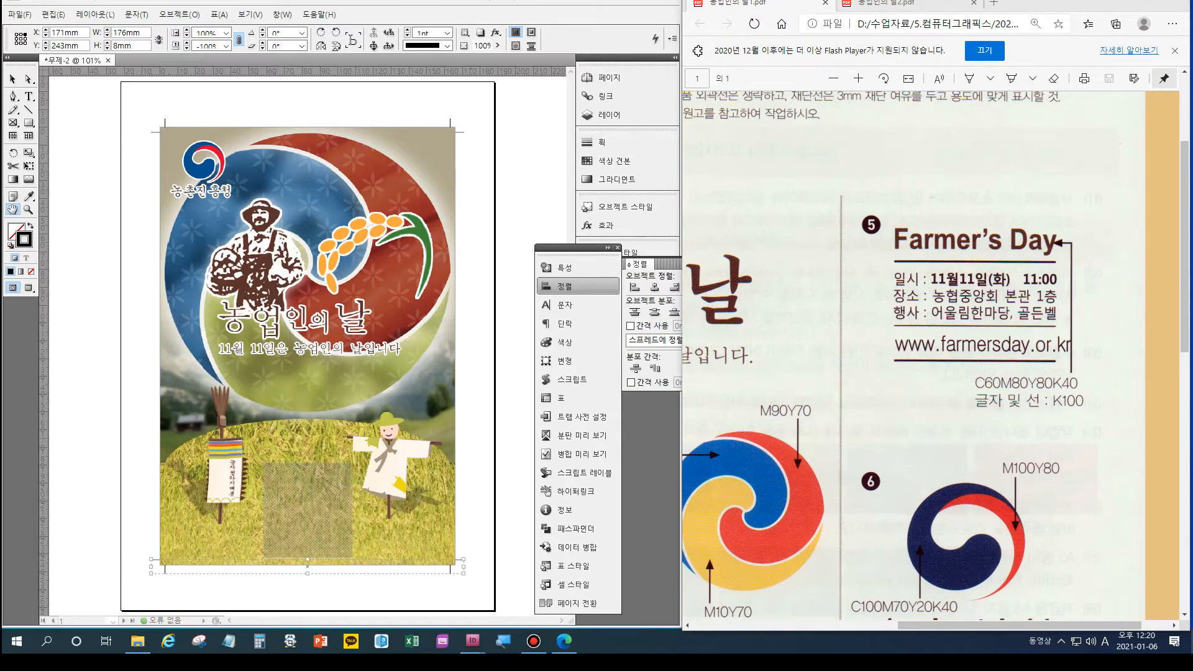
pyautogui.click(28, 97)
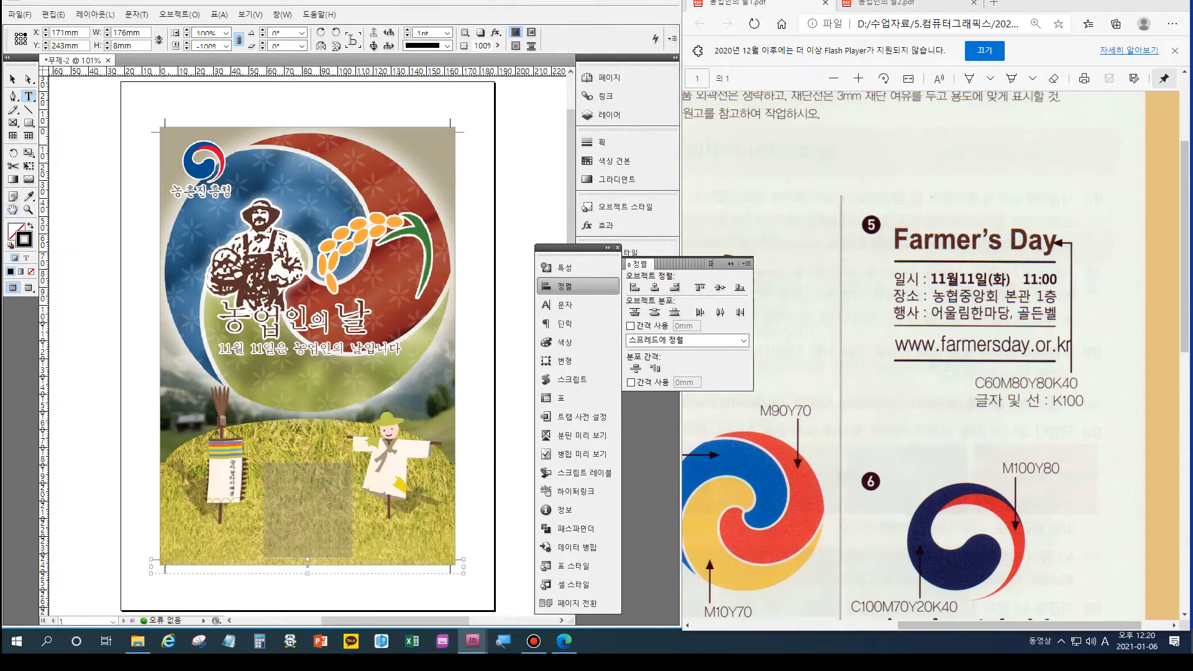
pyautogui.moveTo(268, 474); pyautogui.dragTo(348, 552)
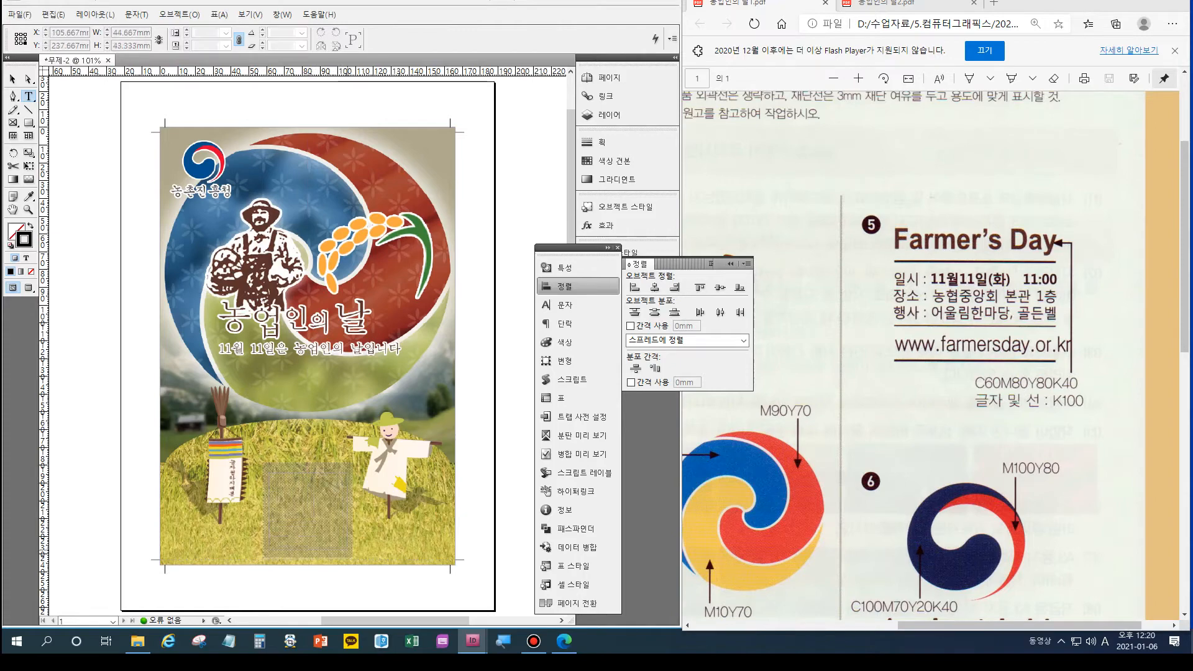
pyautogui.hotkey('ctrl', '=')
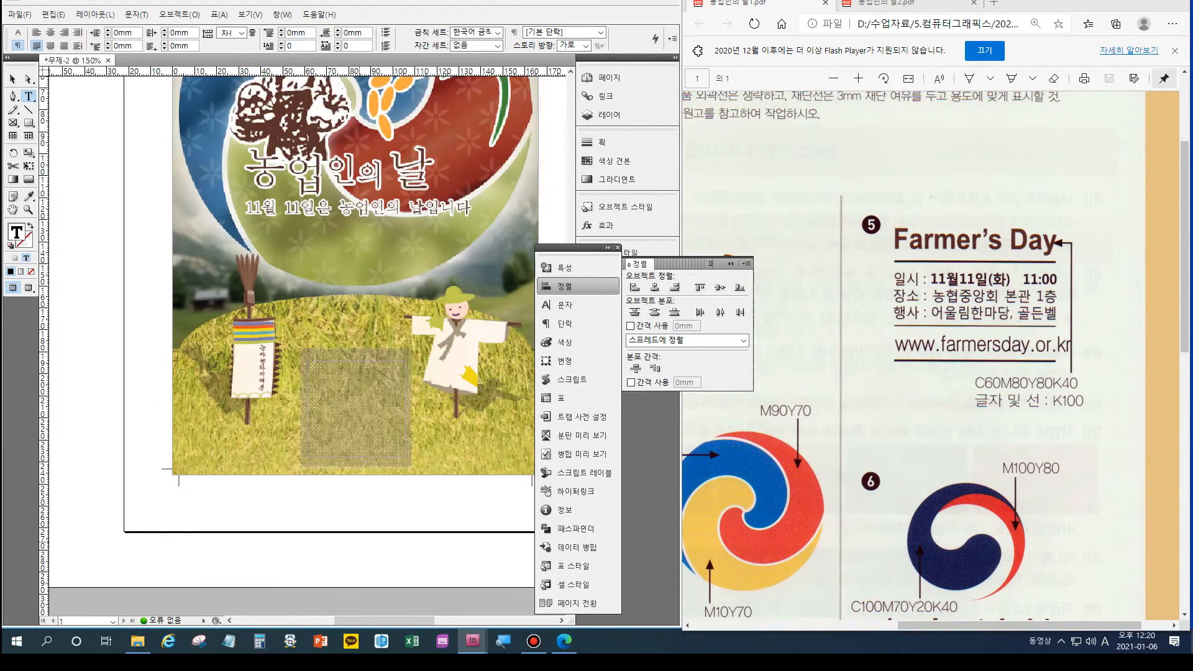
pyautogui.hotkey('ctrl', '=')
pyautogui.hotkey('ctrl', '=')
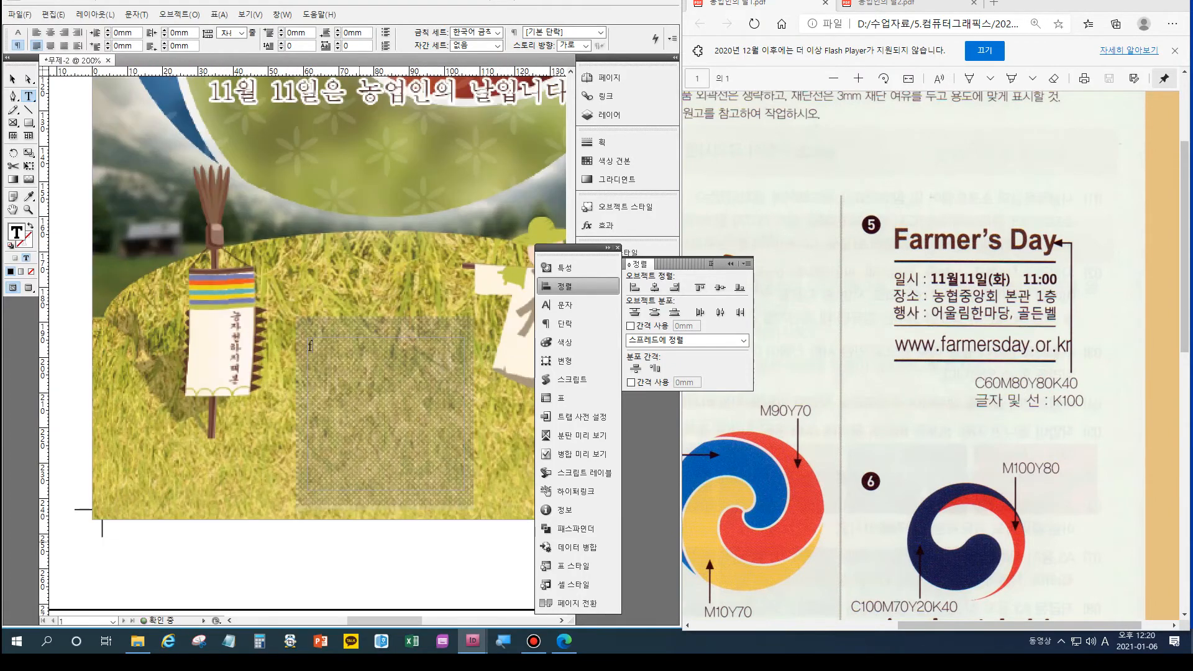
# - Enter the heading "Farmer's Day" in the text frame
pyautogui.write("Farmer's d")
pyautogui.press('BackSpace')
pyautogui.write('DA')
pyautogui.press('BackSpace')
pyautogui.write('ay')
pyautogui.press('BackSpace')
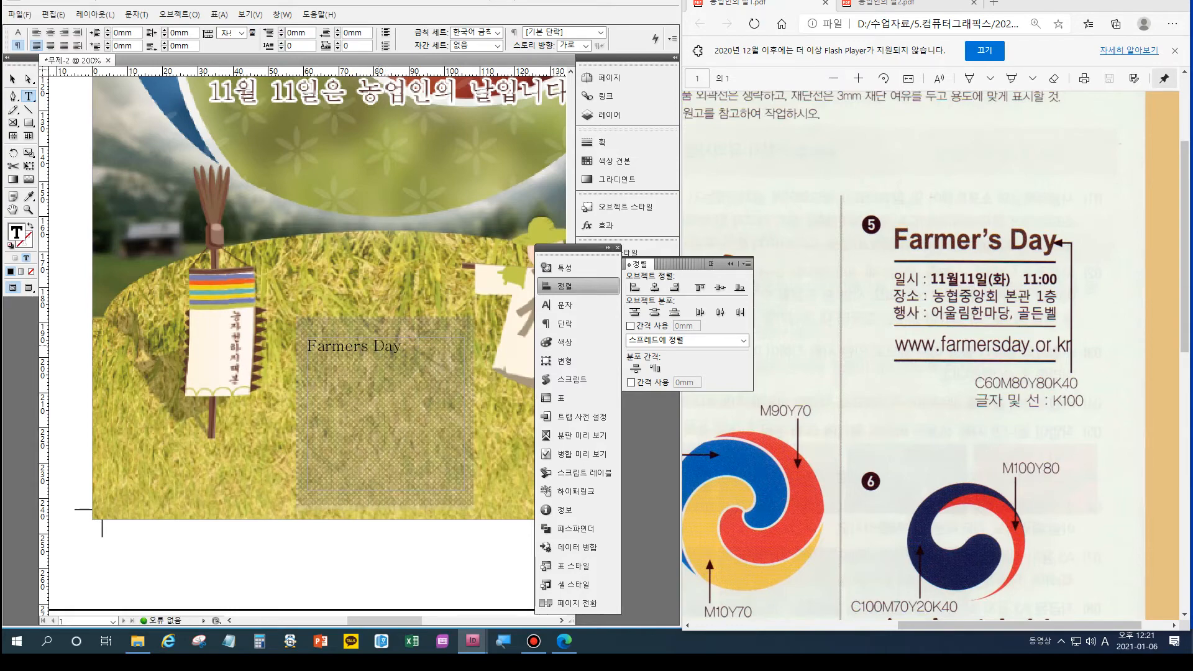
pyautogui.write("'")
# - Apply the C=100 M=90 Y=10 K=0 swatch to the whole "Farmer's Day" heading and duplicate that swatch
pyautogui.hotkey('shift', 'Left')
pyautogui.hotkey('shift', 'Left')
pyautogui.hotkey('shift', 'Left')
pyautogui.hotkey('shift', 'Left')
pyautogui.hotkey('shift', 'Left')
pyautogui.hotkey('shift', 'Left')
pyautogui.hotkey('shift', 'Left')
pyautogui.hotkey('shift', 'Left')
pyautogui.hotkey('shift', 'Left')
pyautogui.hotkey('shift', 'Left')
pyautogui.hotkey('shift', 'Left')
pyautogui.hotkey('shift', 'Left')
pyautogui.hotkey('shift', 'Left')
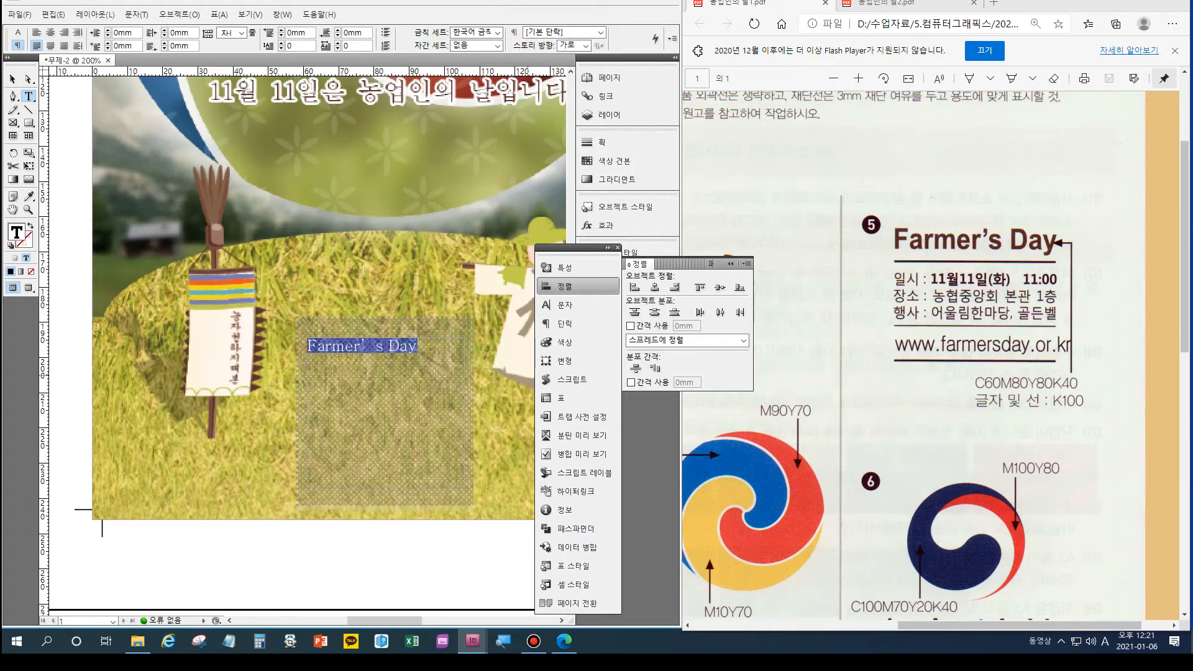
pyautogui.click(628, 161)
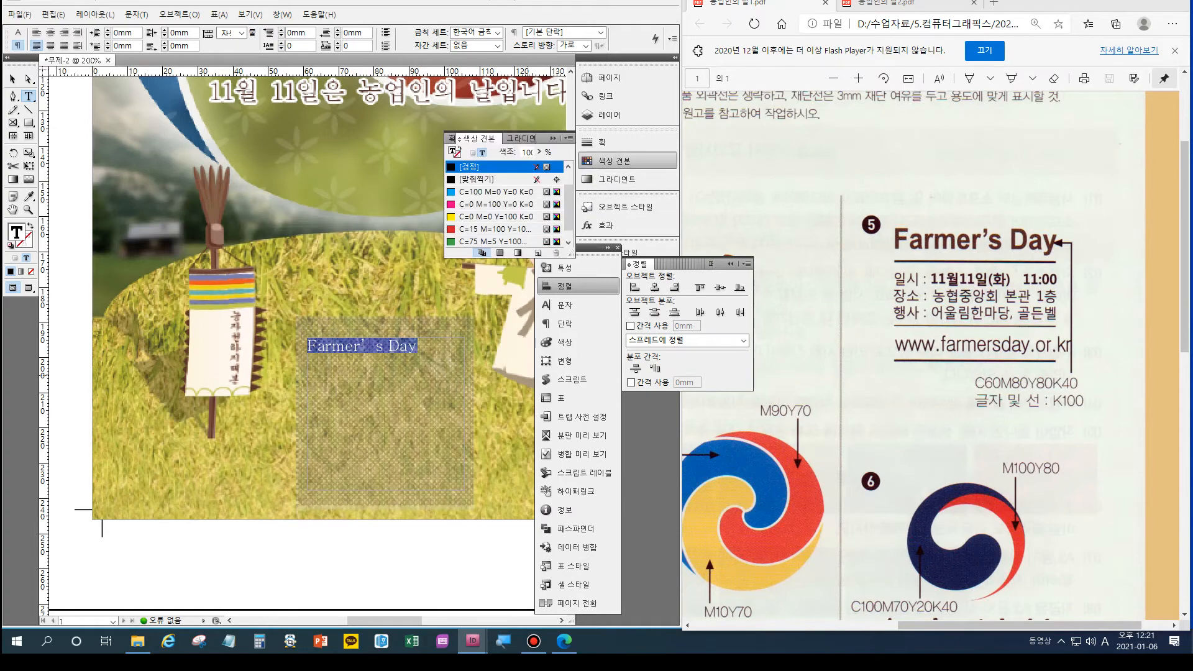
pyautogui.moveTo(568, 207); pyautogui.dragTo(568, 215)
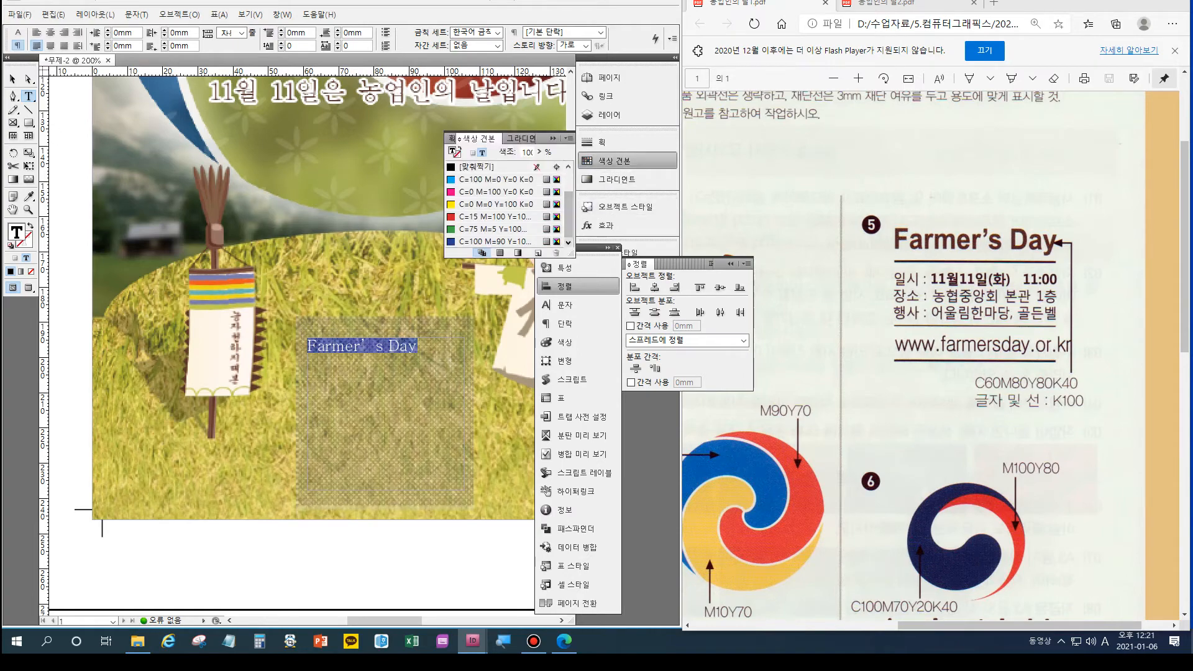
pyautogui.click(495, 241)
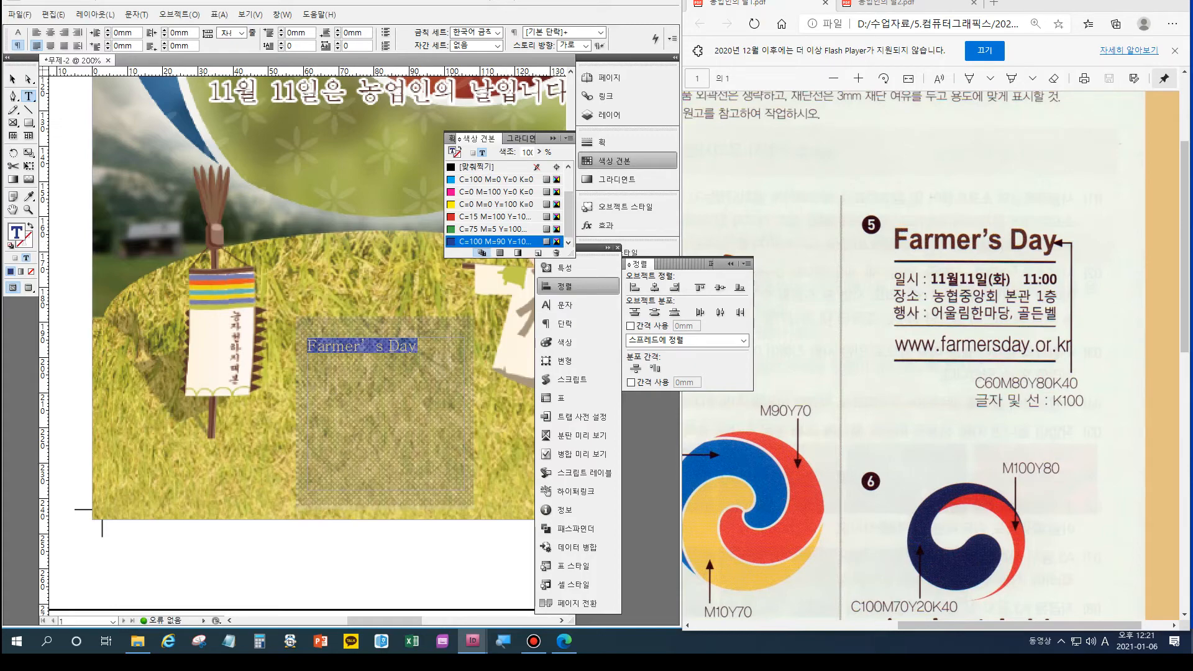
pyautogui.click(538, 253)
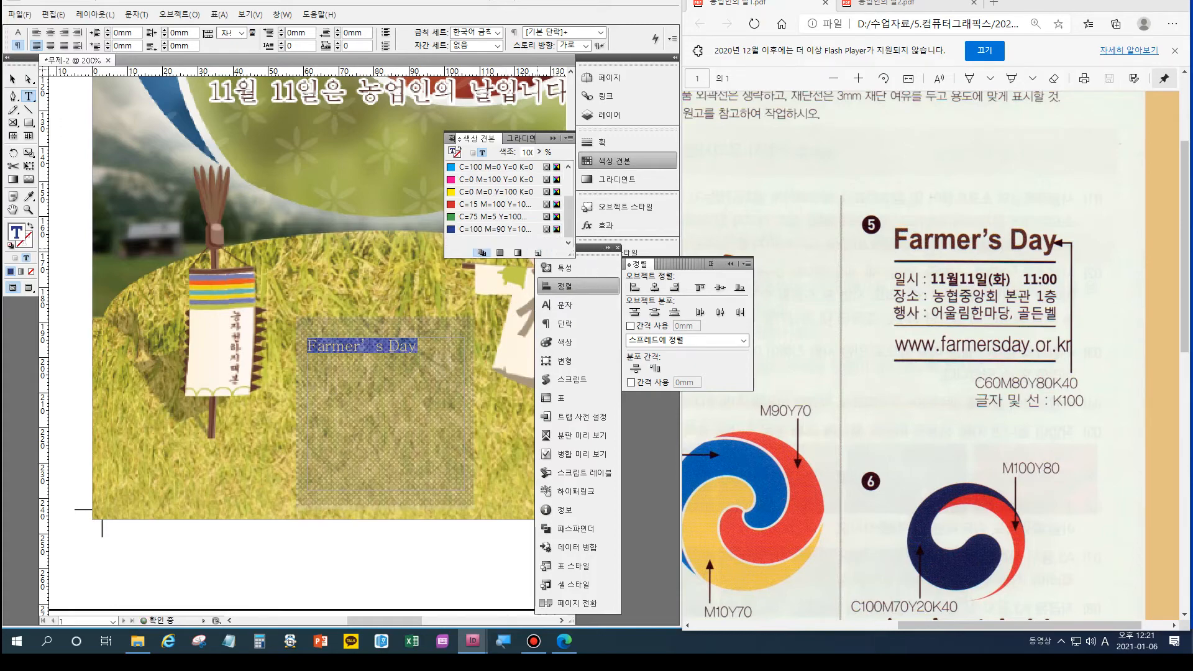
# - Set the duplicated swatch to 60% cyan, 80% magenta, 80% yellow and 40% black for the heading
pyautogui.doubleClick(495, 241)
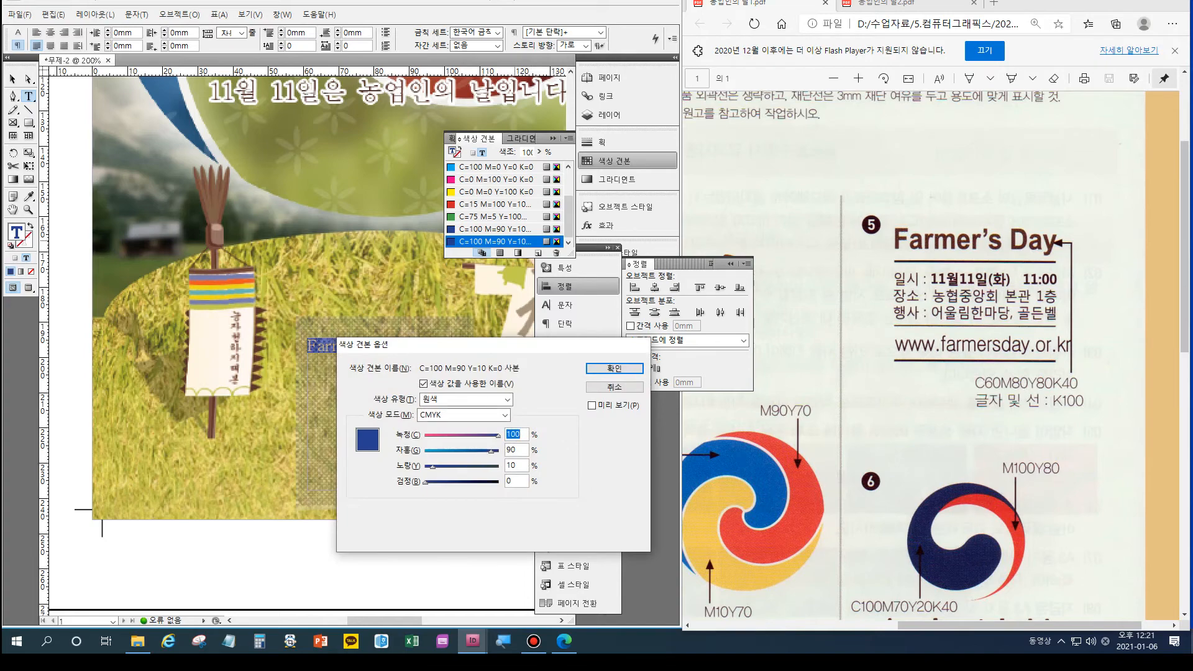
pyautogui.write('60')
pyautogui.press('Tab')
pyautogui.write('80')
pyautogui.press('Tab')
pyautogui.write('80')
pyautogui.press('Tab')
pyautogui.write('40')
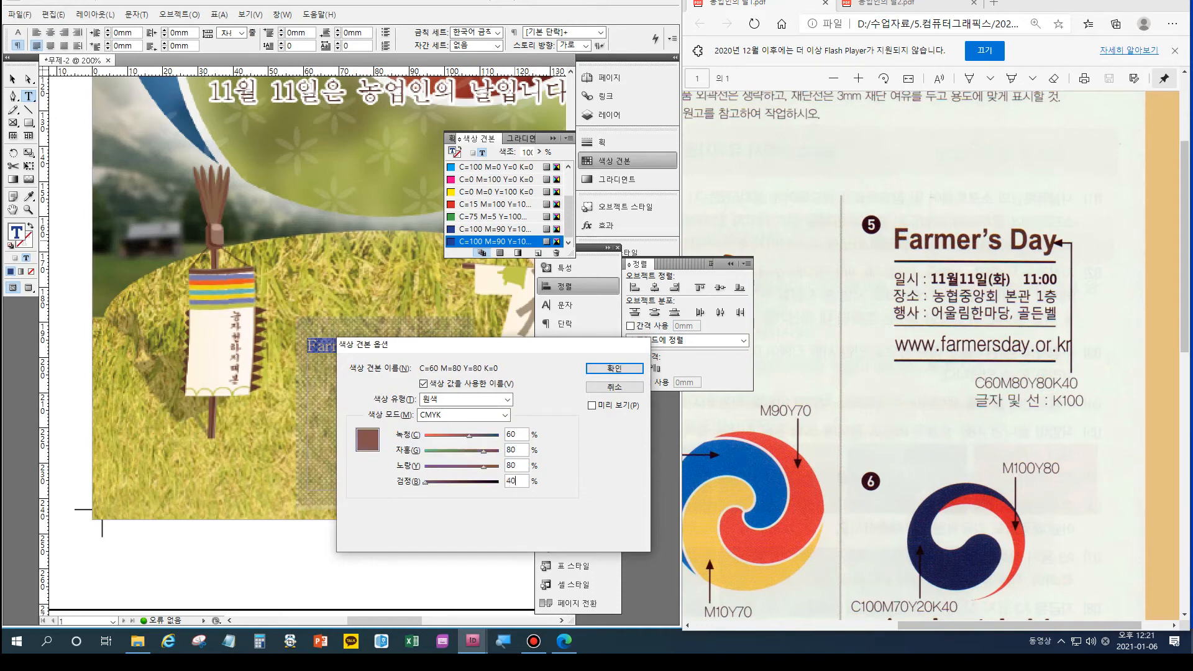
pyautogui.press('Return')
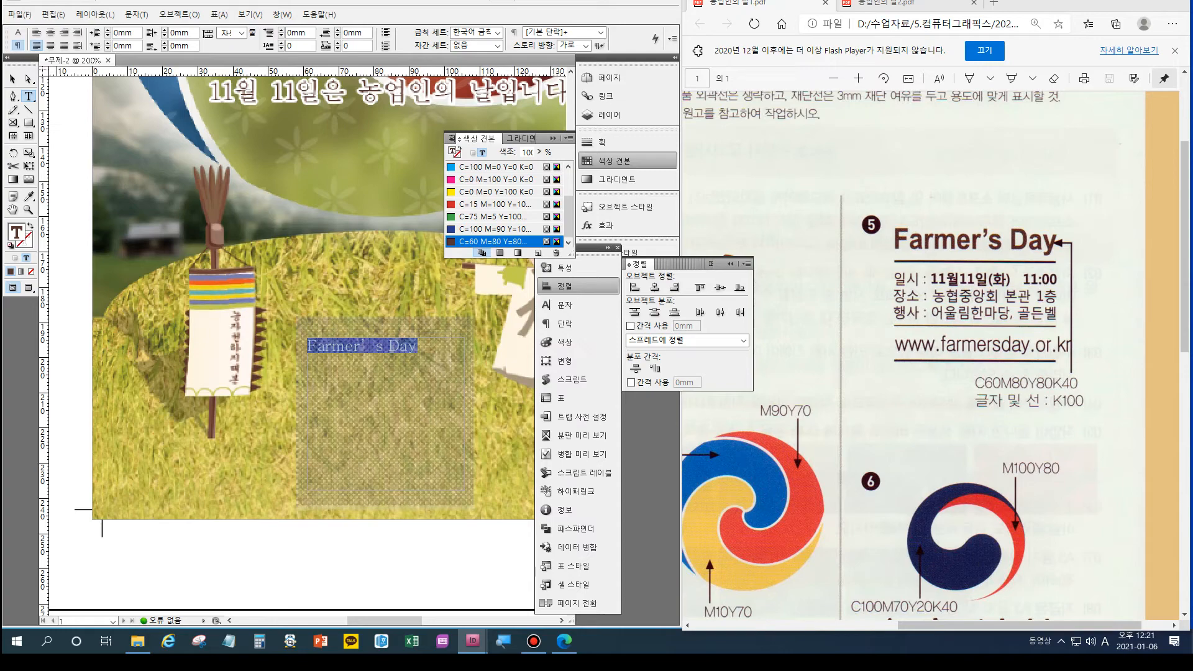
# - Replace the wide apostrophe in "Farmer's Day" with a narrow apostrophe-like glyph from the font's symbol set
pyautogui.click(363, 346)
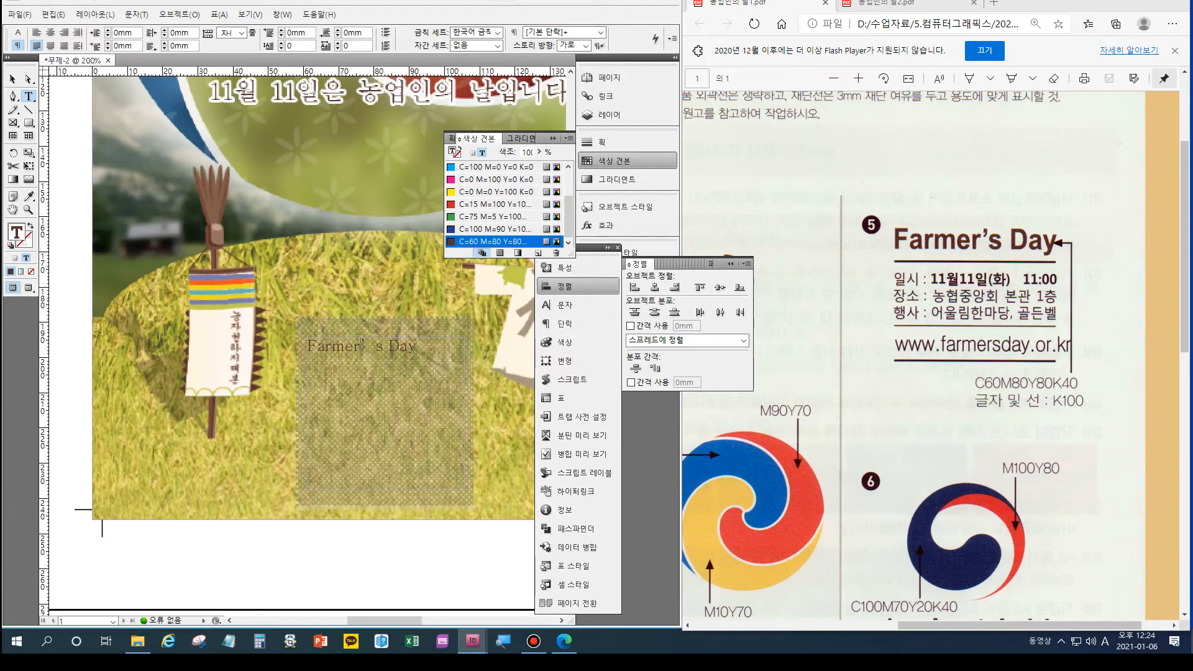
pyautogui.write("'")
pyautogui.write("'")
pyautogui.press('BackSpace')
pyautogui.click(283, 14)
pyautogui.moveTo(323, 115)
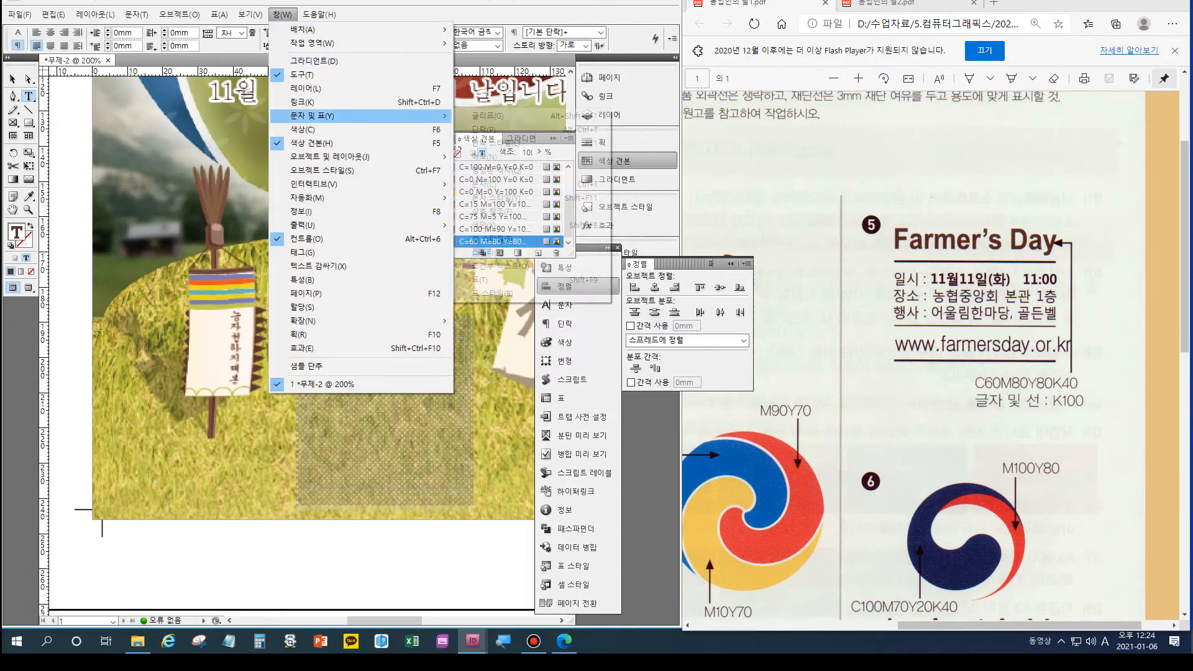
pyautogui.click(488, 116)
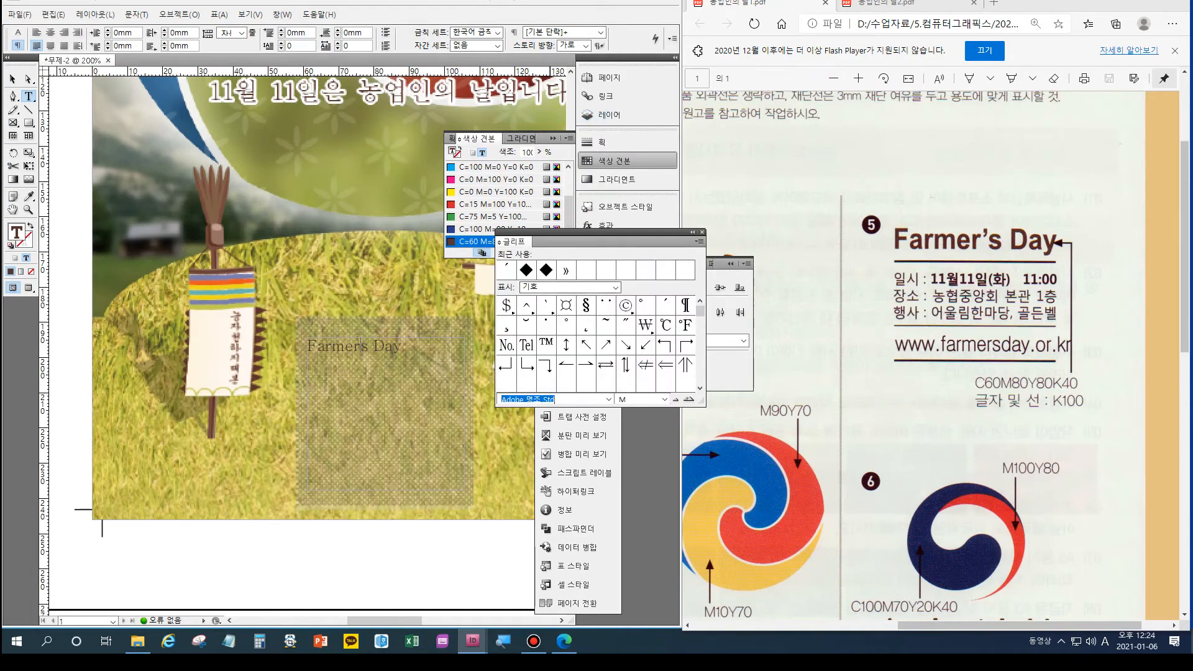
pyautogui.click(546, 305)
pyautogui.doubleClick(546, 305)
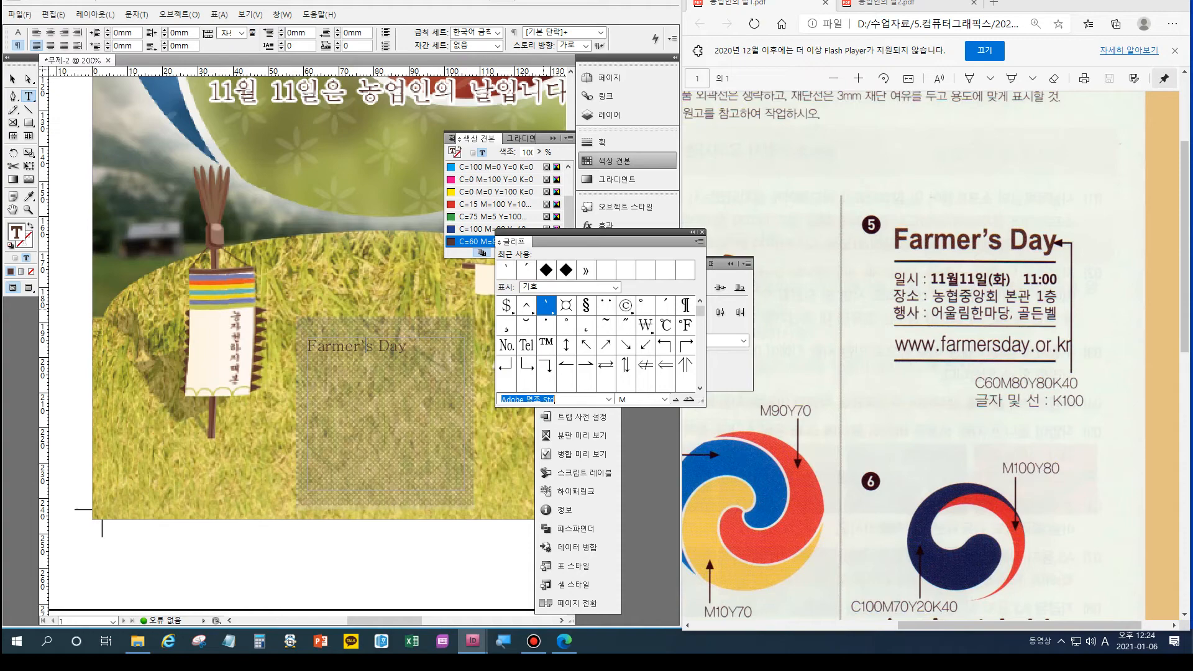
# - Try inserting the acute accent glyph as the apostrophe in "Farmer's Day" and delete it again
pyautogui.click(665, 305)
pyautogui.doubleClick(665, 305)
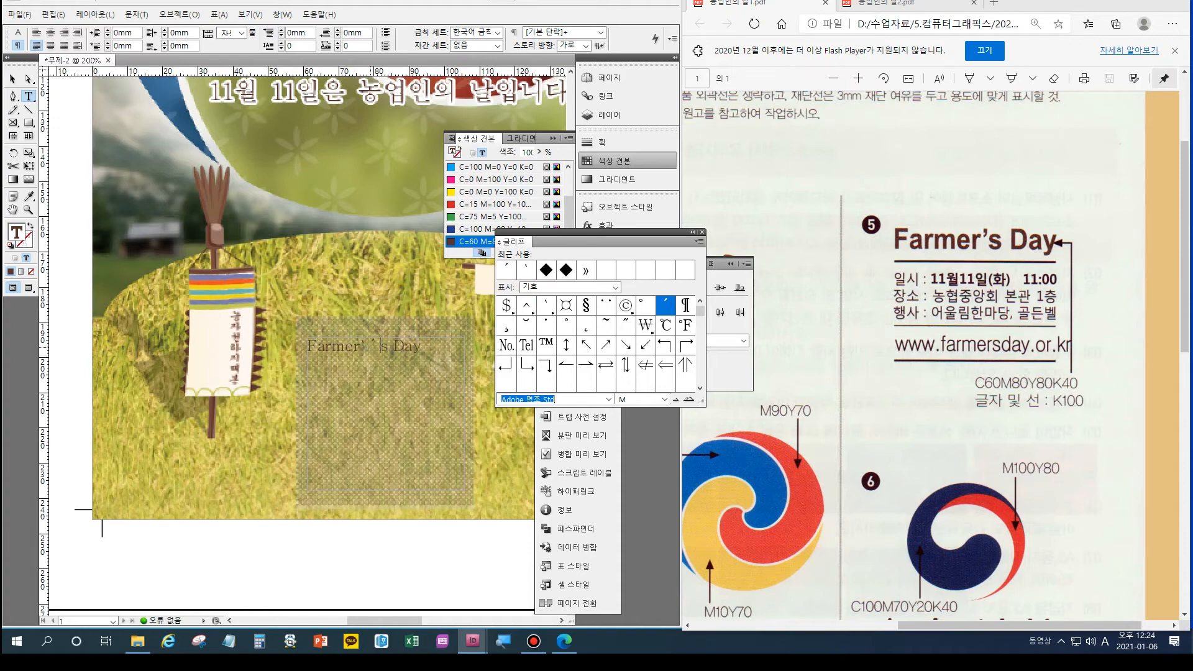
pyautogui.click(502, 400)
pyautogui.hotkey('alt', 'Tab')
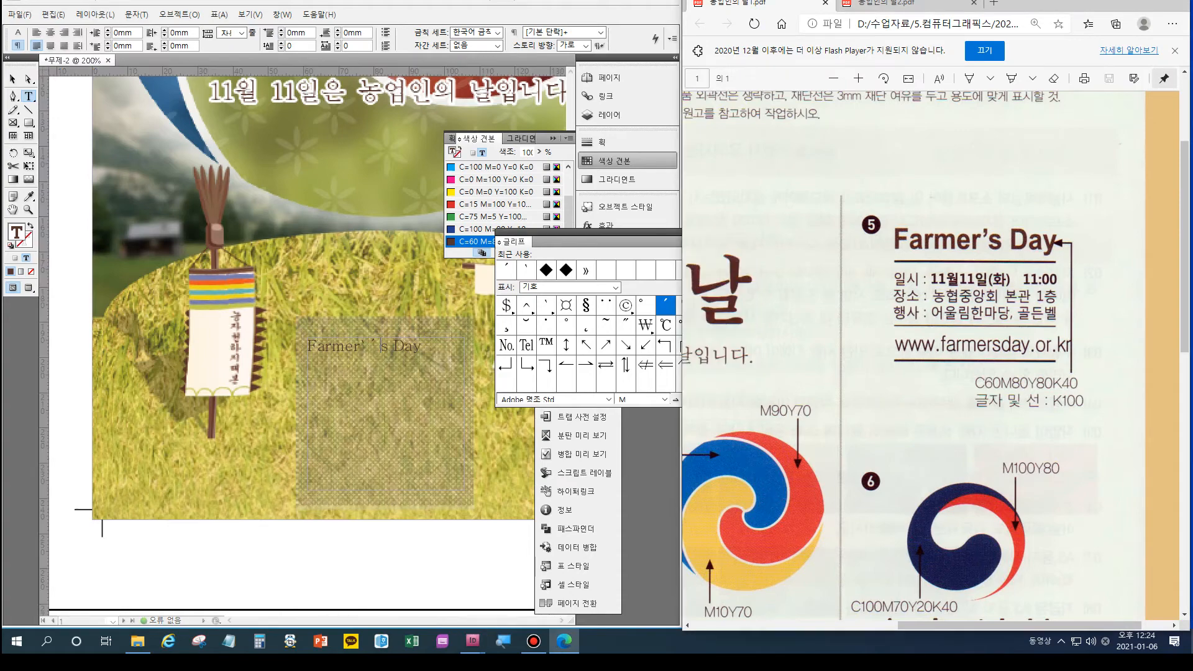
pyautogui.hotkey('alt', 'Tab')
pyautogui.press('BackSpace')
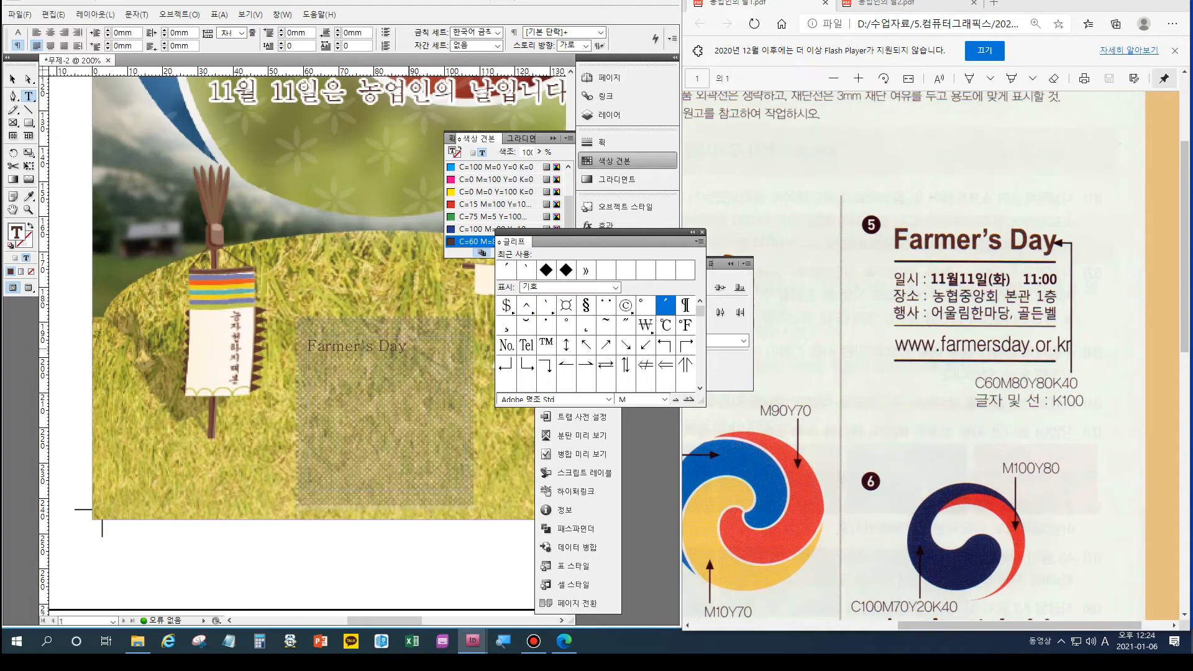
# - Below the heading, leaving a blank line, enter the date line "일시 : 11월 11일(화) 11:00"
pyautogui.press('Return')
pyautogui.press('Hangul')
pyautogui.write('일시 : 11월 11일(화)')
pyautogui.press('Return')
pyautogui.write('11:00')
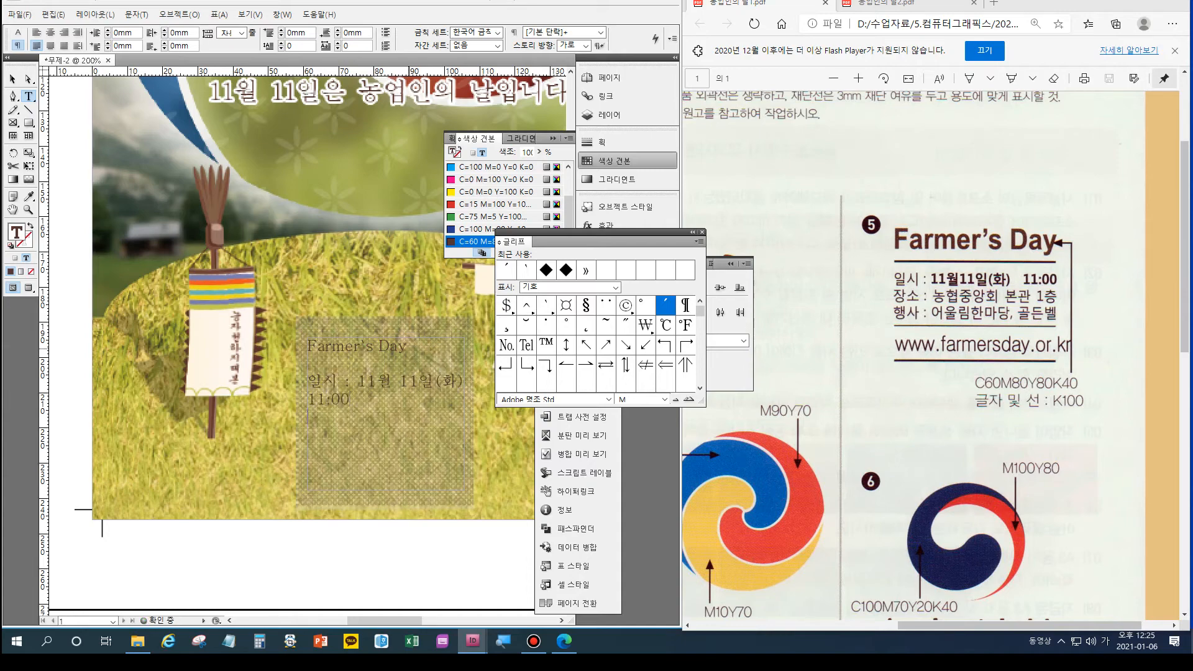
# - Add the venue line "장소 : 농협중앙회 본관 1층" below the date line
pyautogui.press('Return')
pyautogui.write('장소')
pyautogui.write(' : 농협중앙ㅎ')
pyautogui.write('ㅚ')
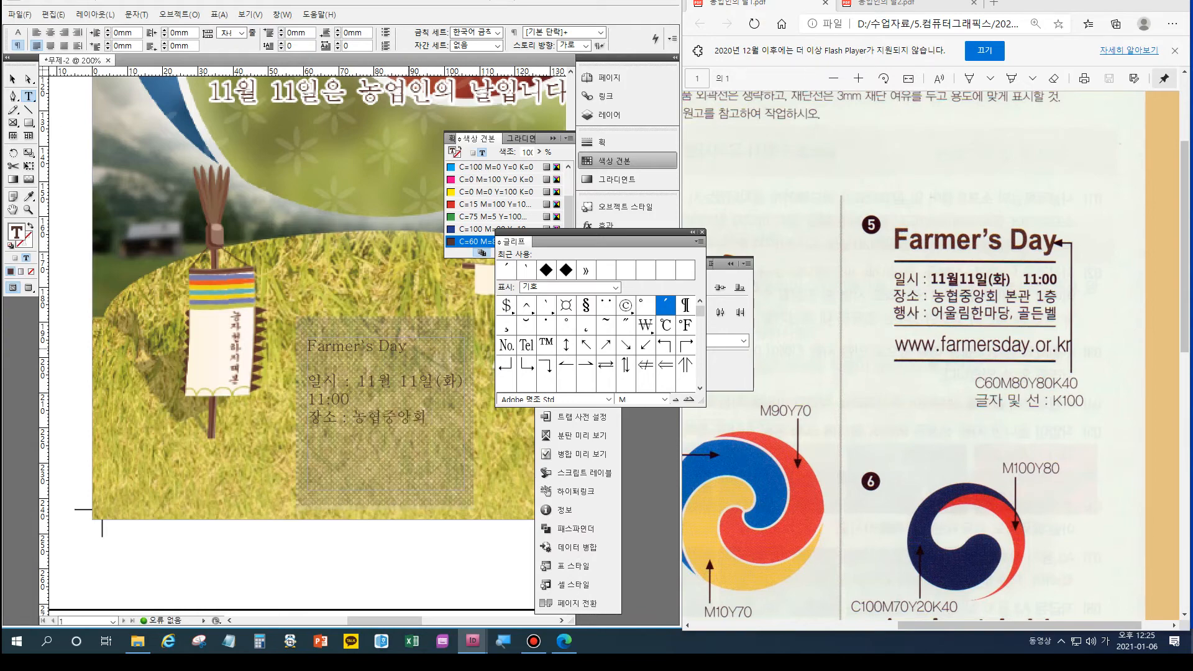
pyautogui.write(' 본관 1')
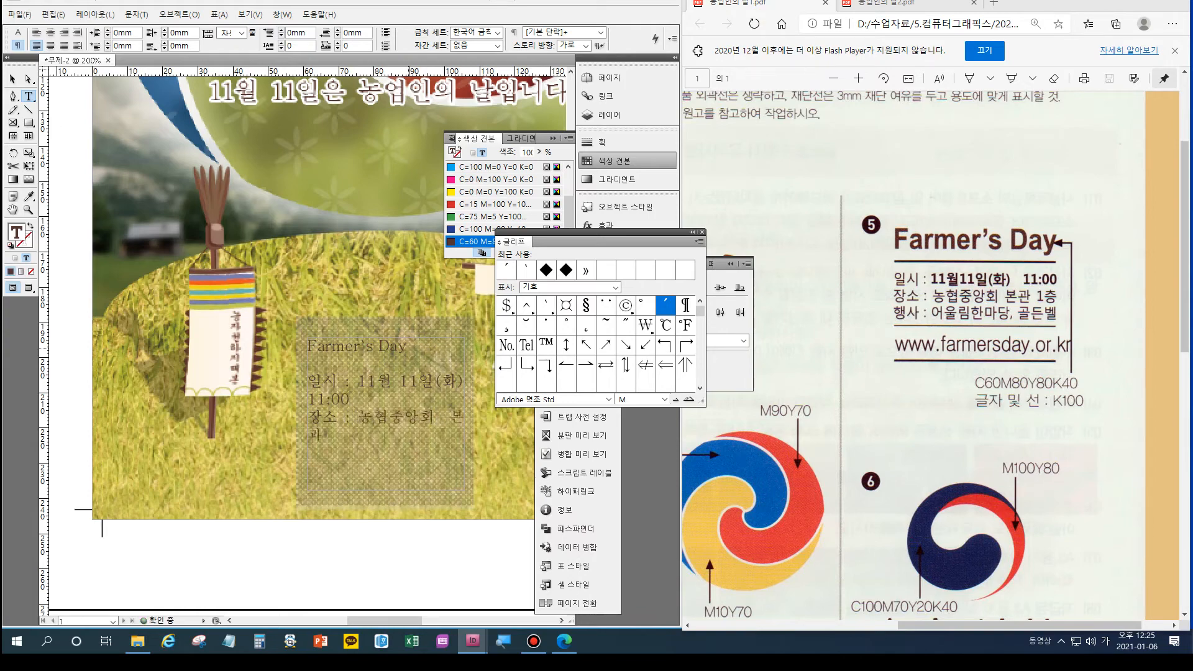
pyautogui.write('층')
# - Add the event line "행사 : 어울림한마당, 골든벨" below the venue line
pyautogui.press('Return')
pyautogui.write('행사')
pyautogui.write(' : 어울림한마당')
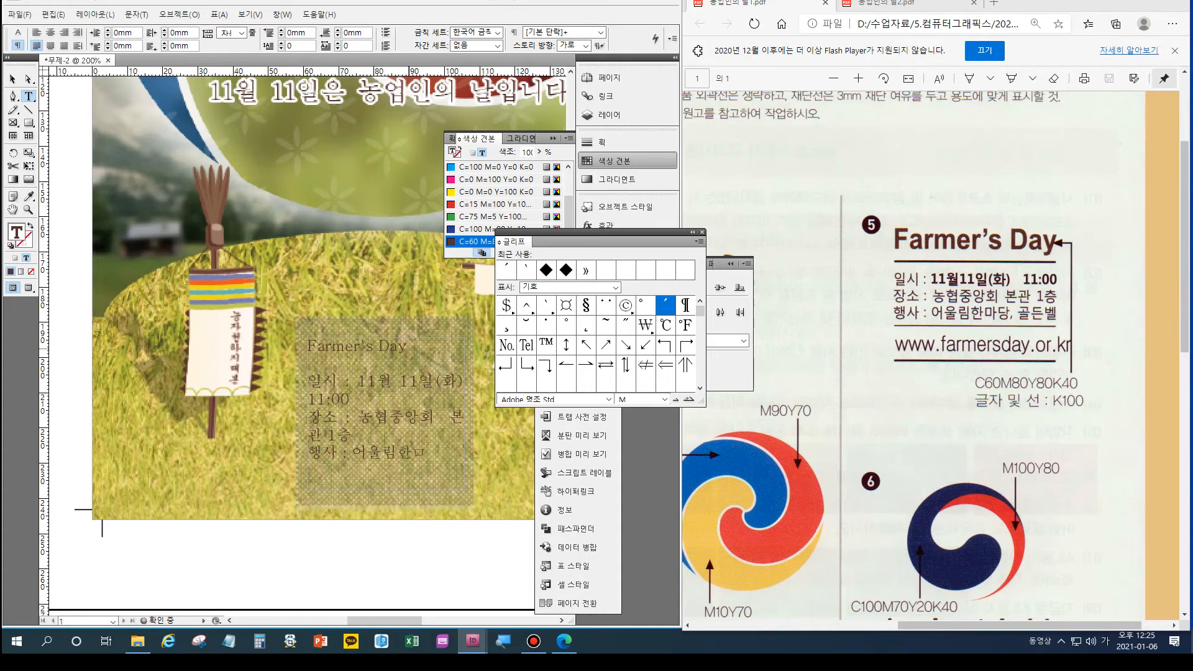
pyautogui.write(', 골든ㅂ')
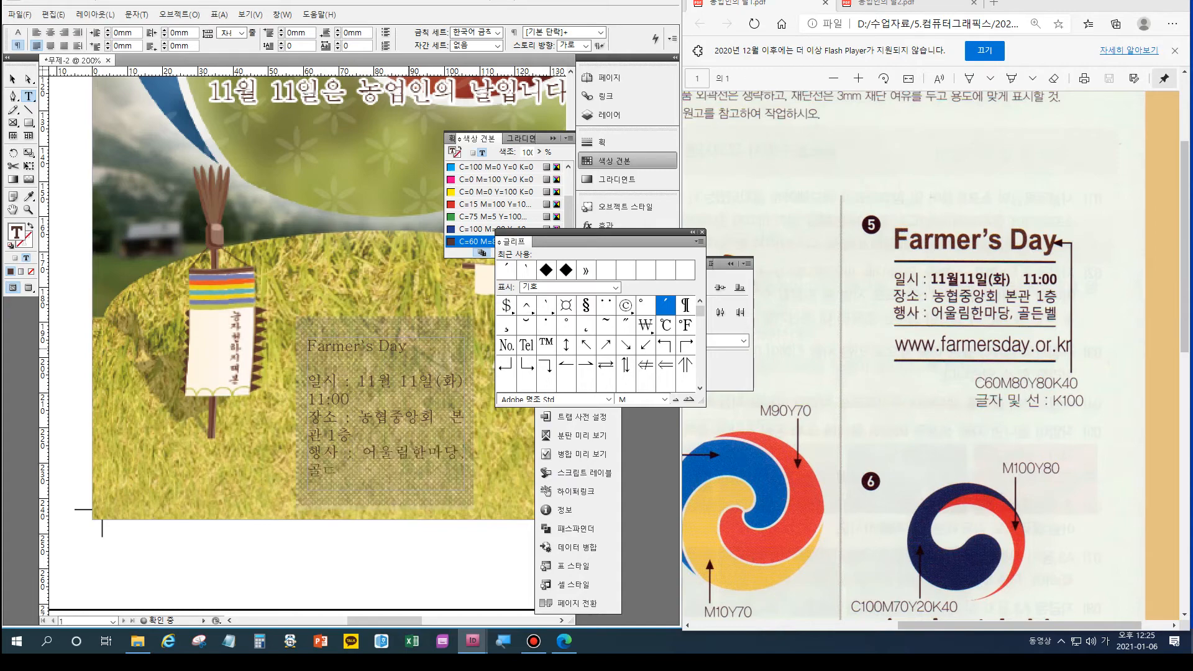
pyautogui.write('ㅔㄹ')
# - Set the "Farmer's Day" heading in Arial Bold
pyautogui.moveTo(306, 347); pyautogui.dragTo(412, 346)
pyautogui.hotkey('ctrl', 't')
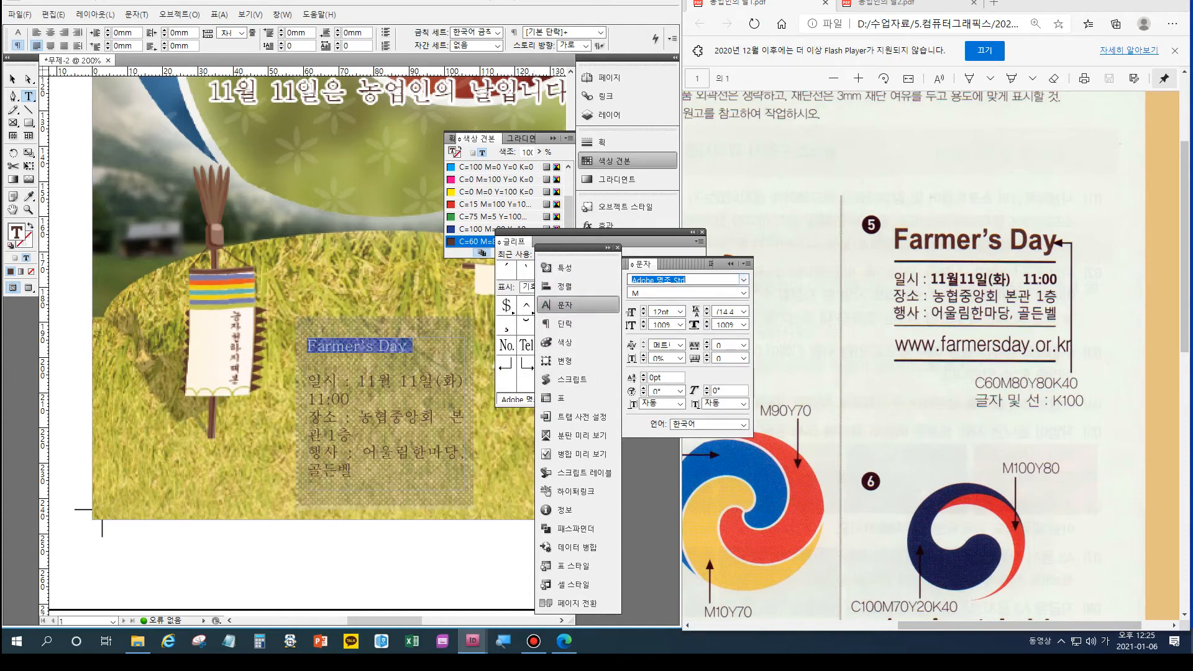
pyautogui.click(743, 279)
pyautogui.scroll(-4, 731, 433)
pyautogui.press('Down')
pyautogui.press('Down')
pyautogui.press('Down')
pyautogui.press('Down')
pyautogui.press('Down')
pyautogui.press('Down')
pyautogui.press('Down')
pyautogui.press('Down')
pyautogui.press('Down')
pyautogui.press('Down')
pyautogui.press('Down')
pyautogui.press('Down')
pyautogui.press('Down')
pyautogui.press('Down')
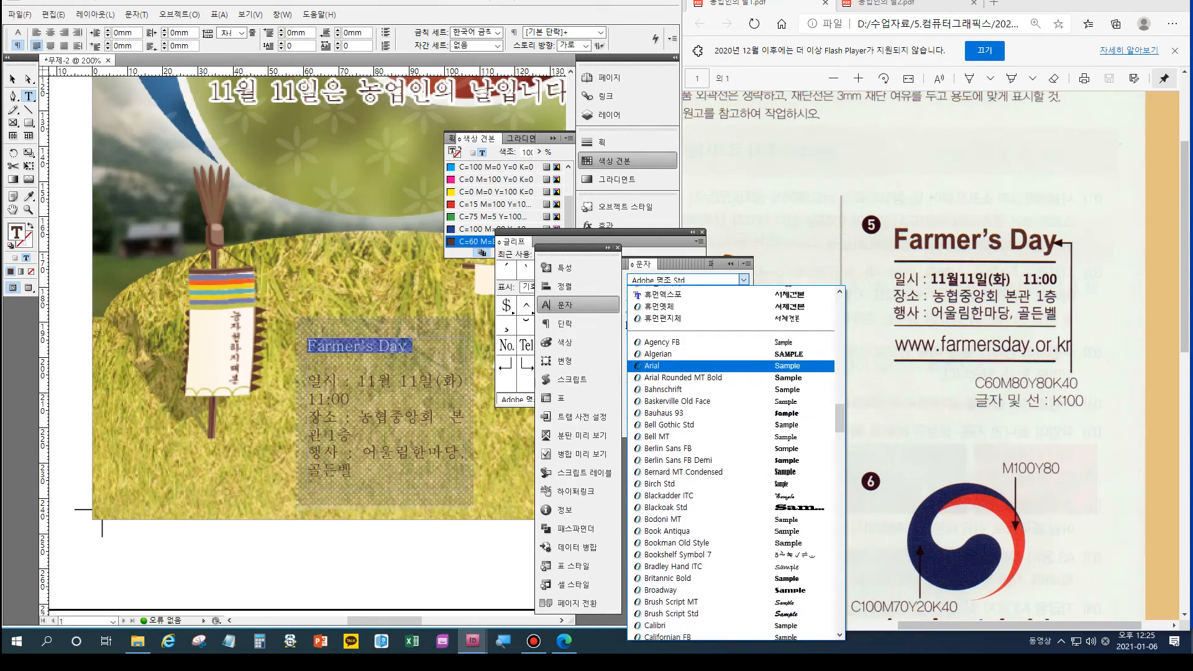
pyautogui.press('Return')
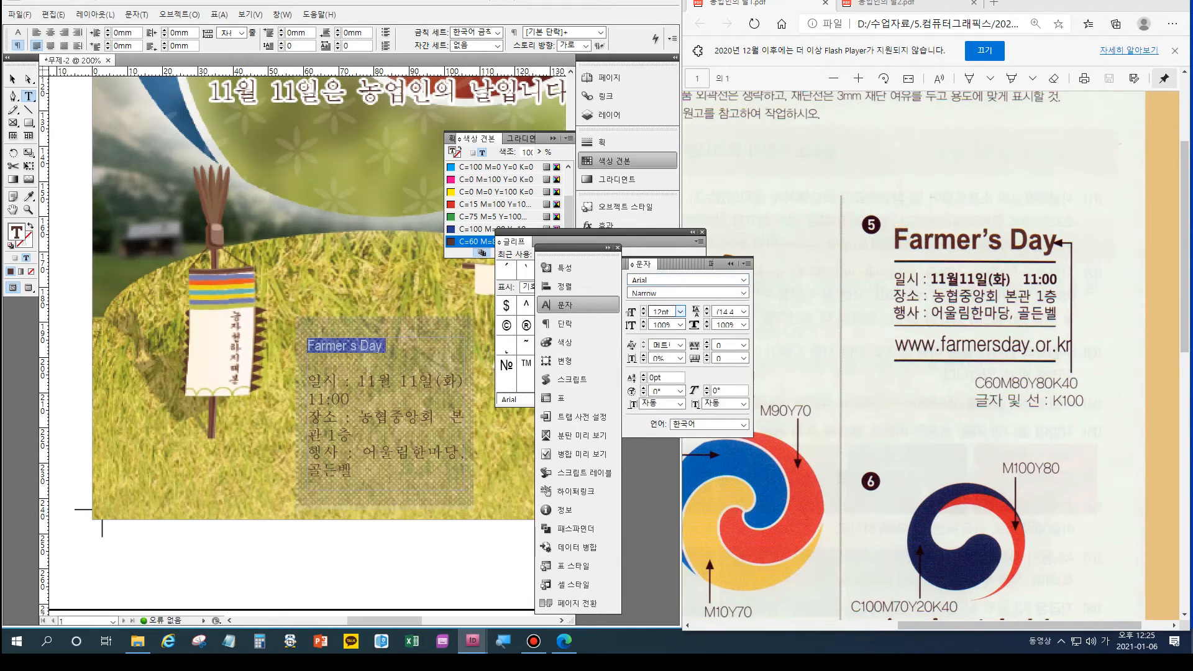
pyautogui.click(744, 293)
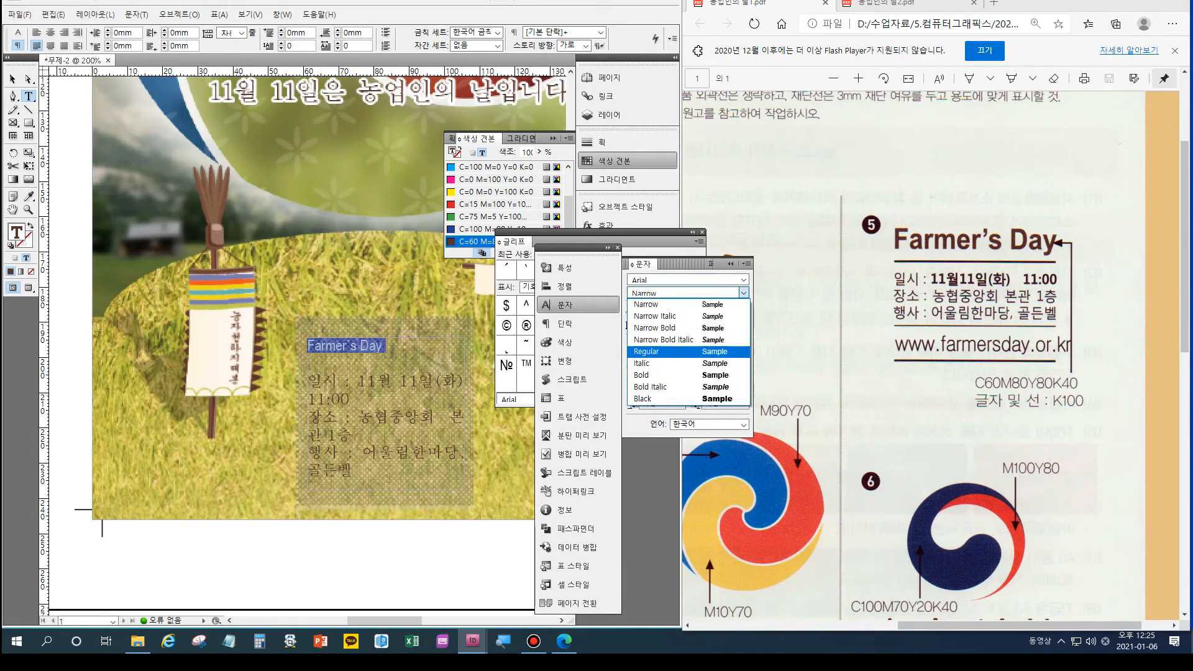
pyautogui.click(688, 376)
# - Set the heading's size to 19 pt and move the whole text frame slightly upward
pyautogui.click(643, 309)
pyautogui.click(643, 309)
pyautogui.click(643, 309)
pyautogui.click(643, 309)
pyautogui.click(643, 309)
pyautogui.click(643, 309)
pyautogui.click(643, 309)
pyautogui.hotkey('ctrl', 'shift', '.')
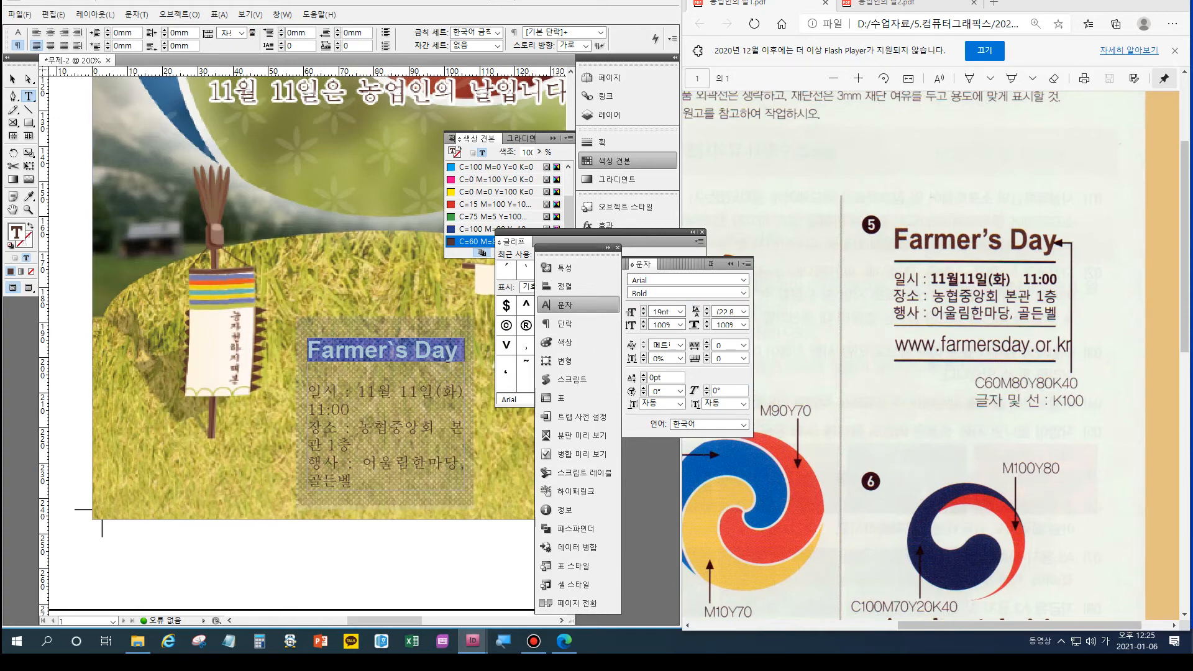
pyautogui.press('Escape')
pyautogui.moveTo(347, 349); pyautogui.dragTo(346, 333)
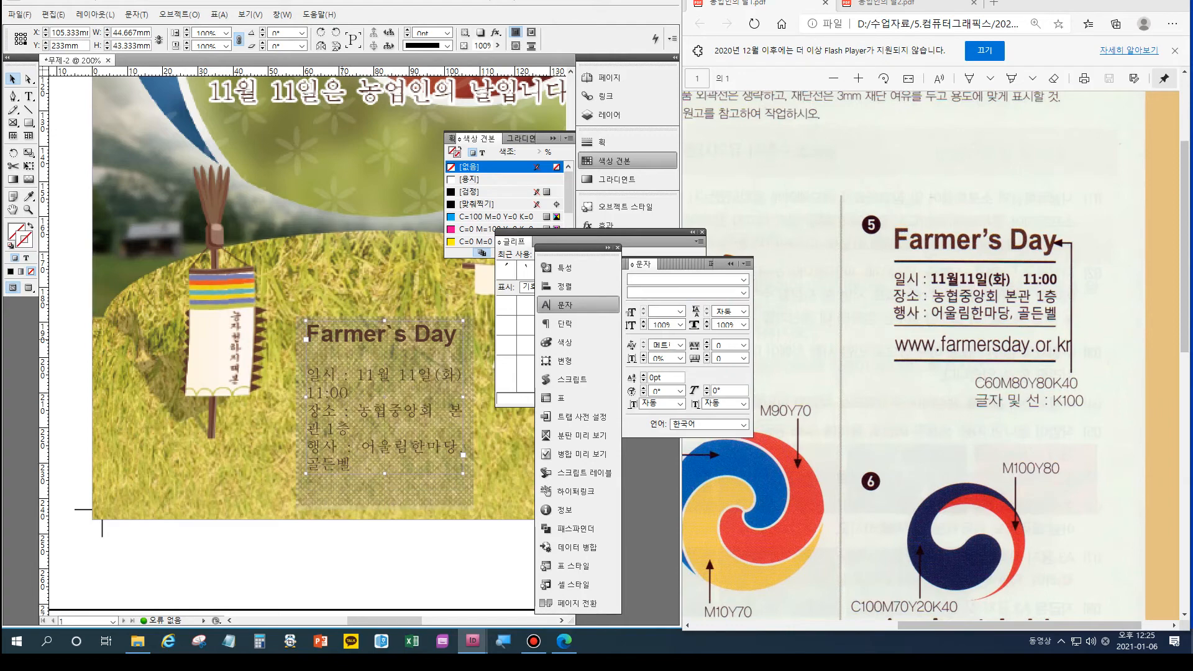
# - Draw a horizontal black line about 45 mm long beneath the "Farmer's Day" heading with a 2 pt stroke
pyautogui.press('\\')
pyautogui.press('d')
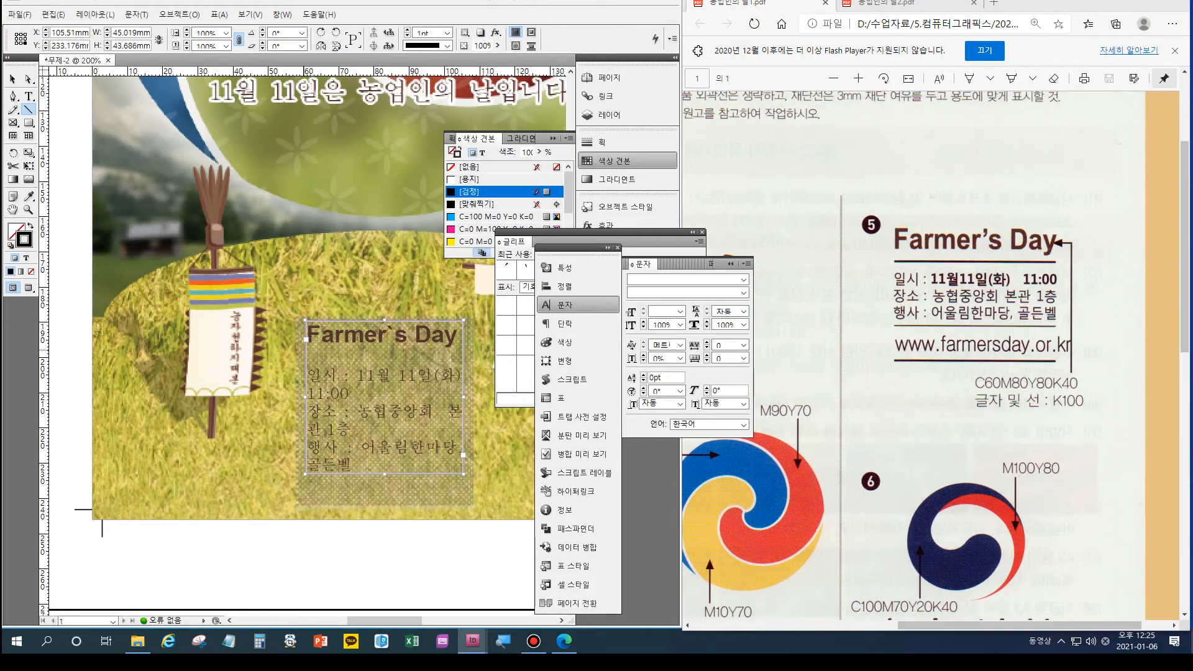
pyautogui.moveTo(305, 352); pyautogui.dragTo(464, 352)
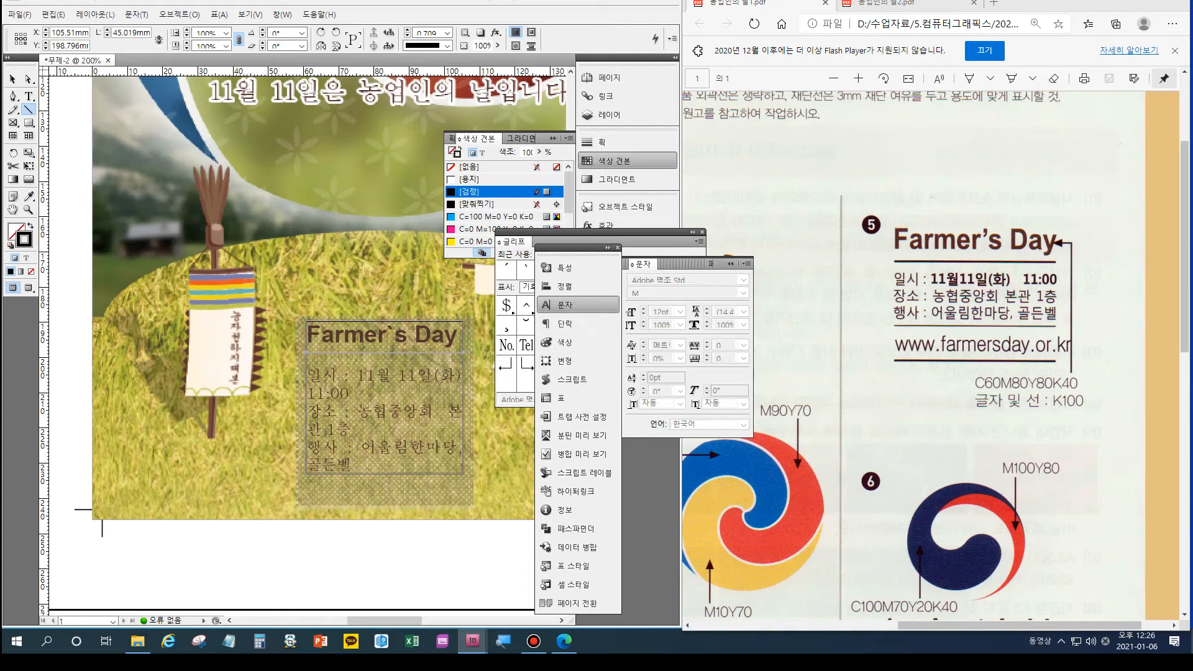
pyautogui.click(601, 142)
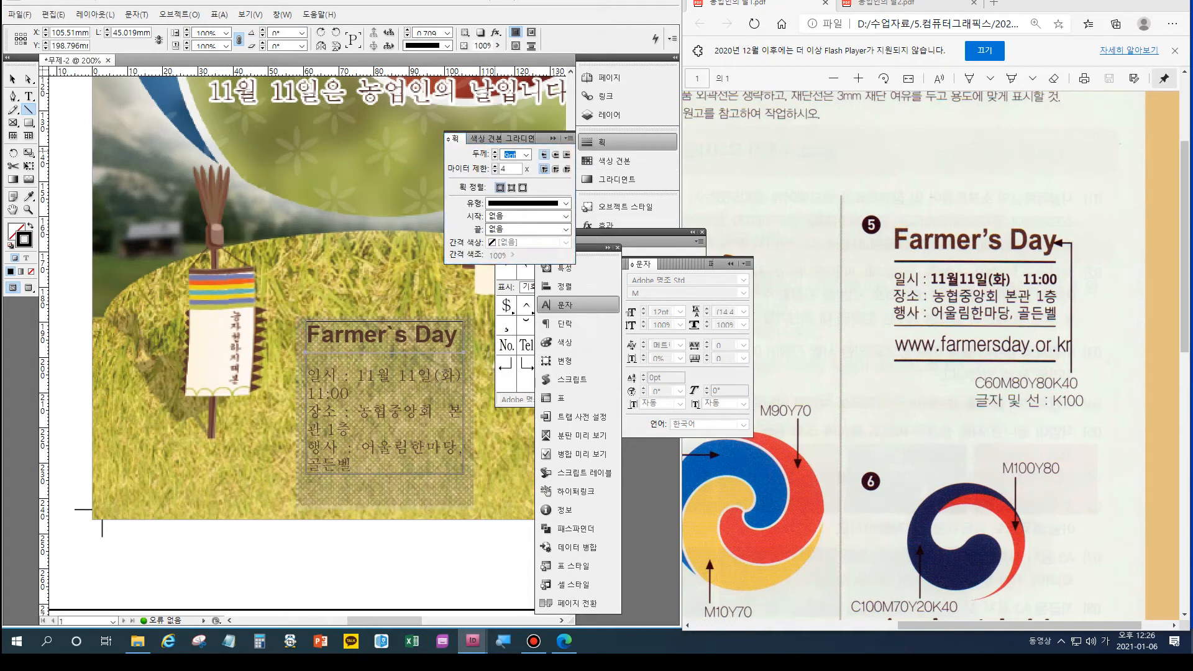
pyautogui.press('Up')
pyautogui.press('Up')
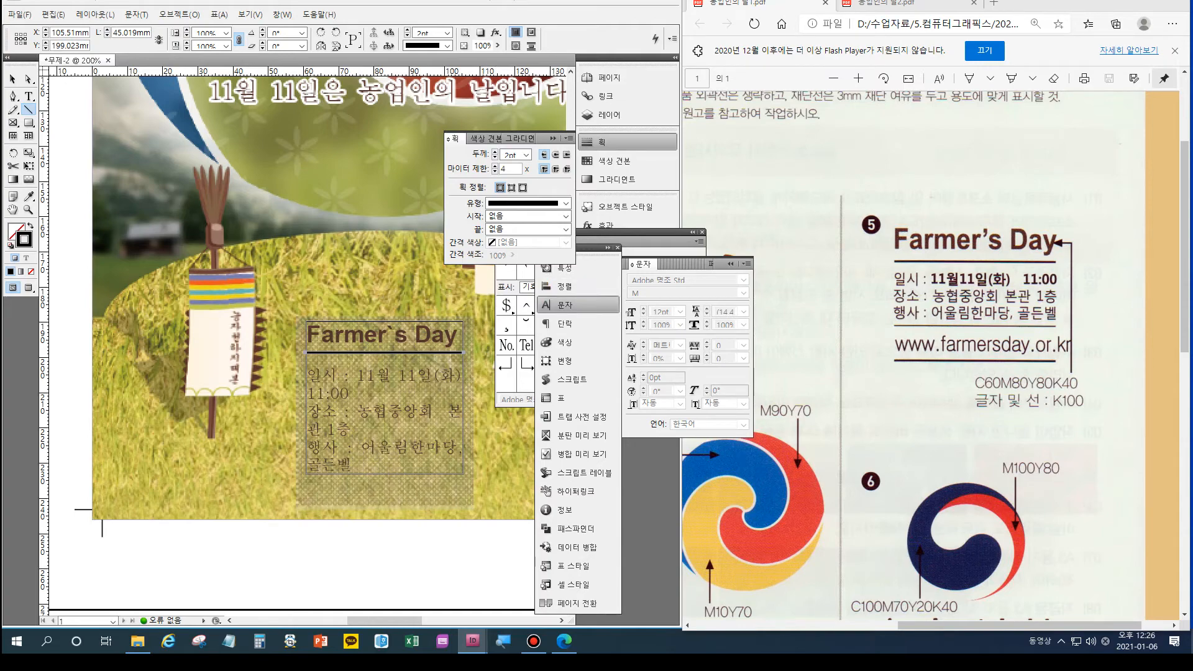
# - Set the font of the date, venue and event lines to 굴림
pyautogui.press('t')
pyautogui.moveTo(352, 465); pyautogui.dragTo(307, 374)
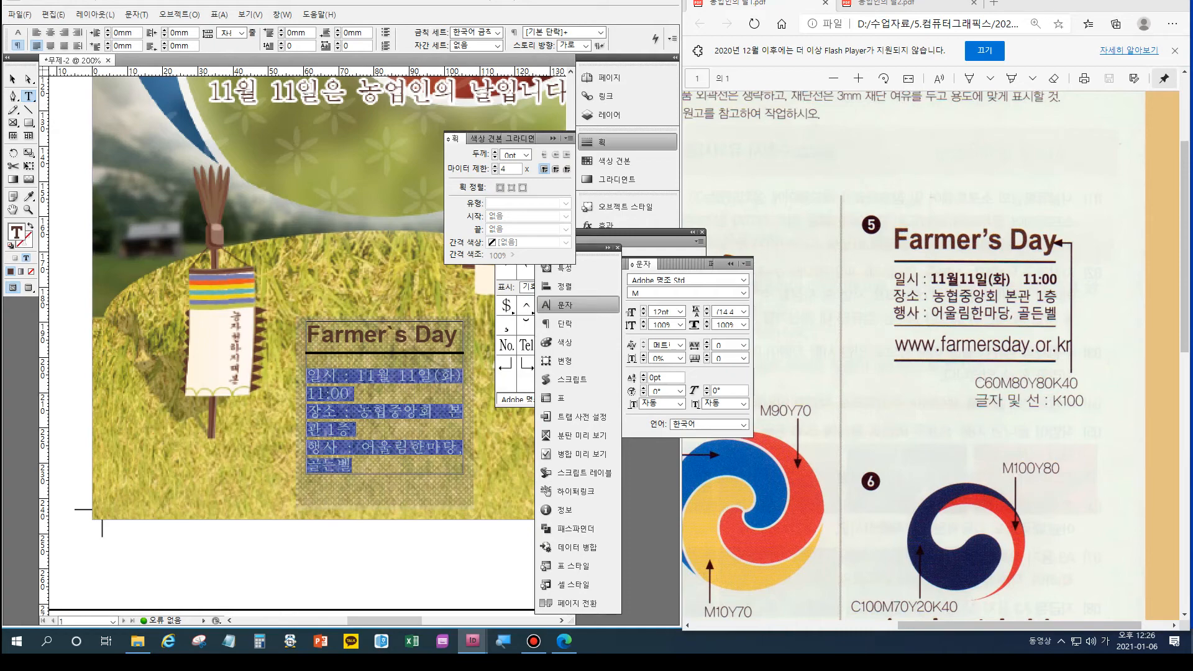
pyautogui.click(744, 280)
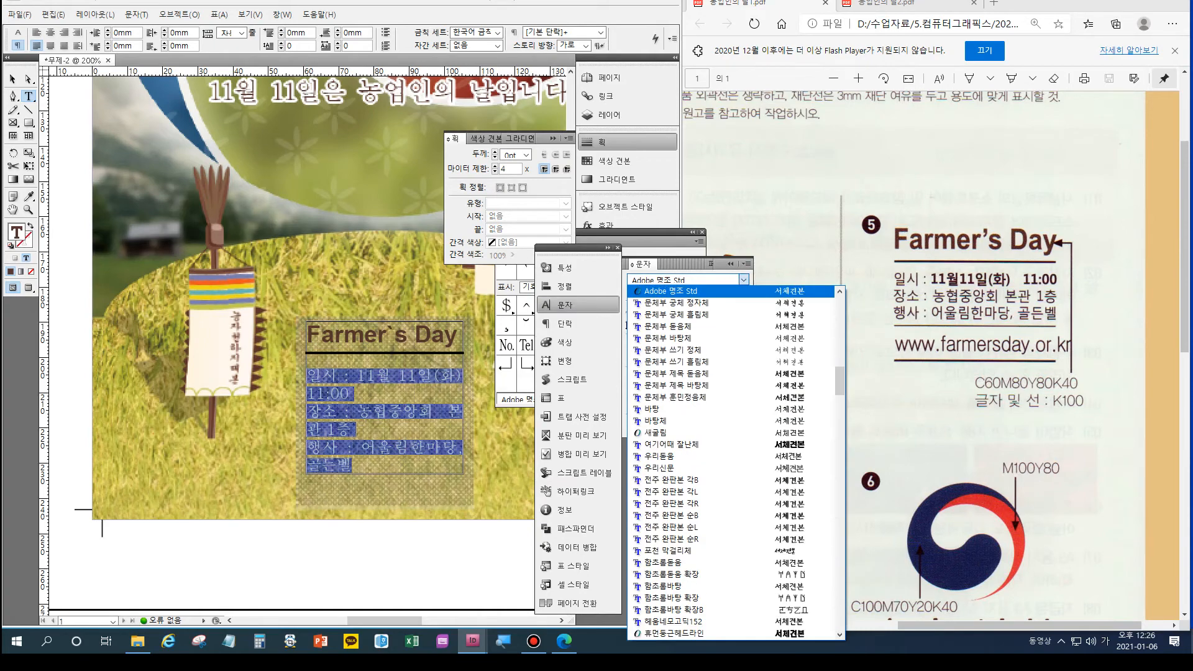
pyautogui.click(655, 433)
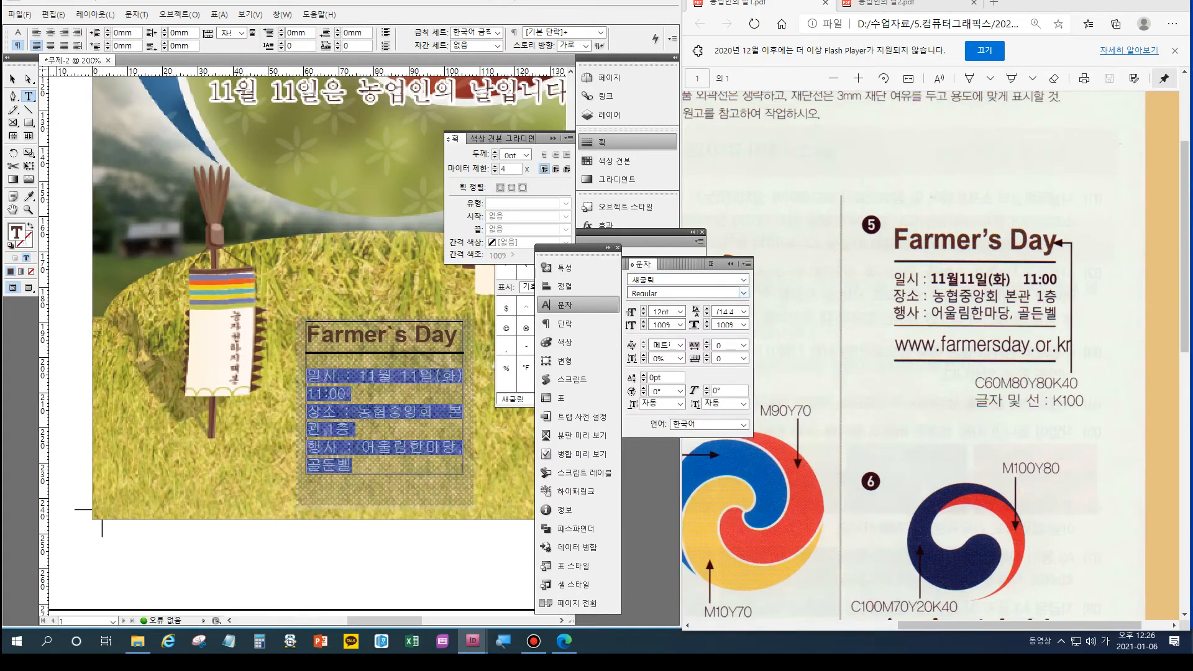
pyautogui.click(744, 280)
pyautogui.scroll(9, 730, 463)
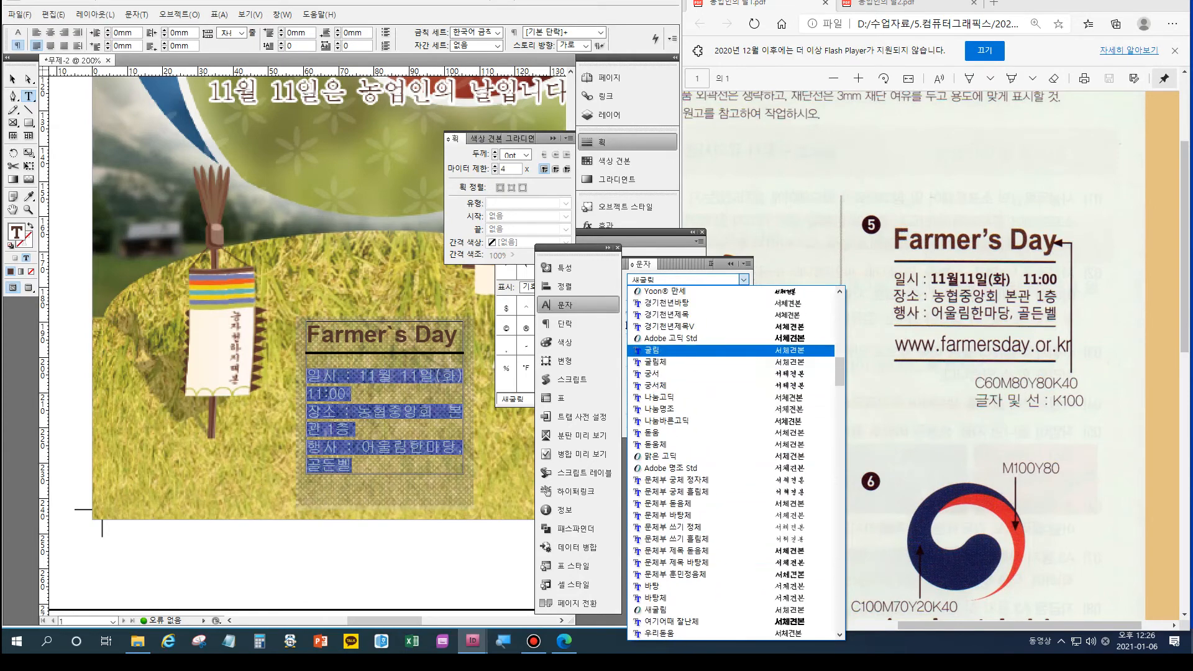
pyautogui.click(659, 350)
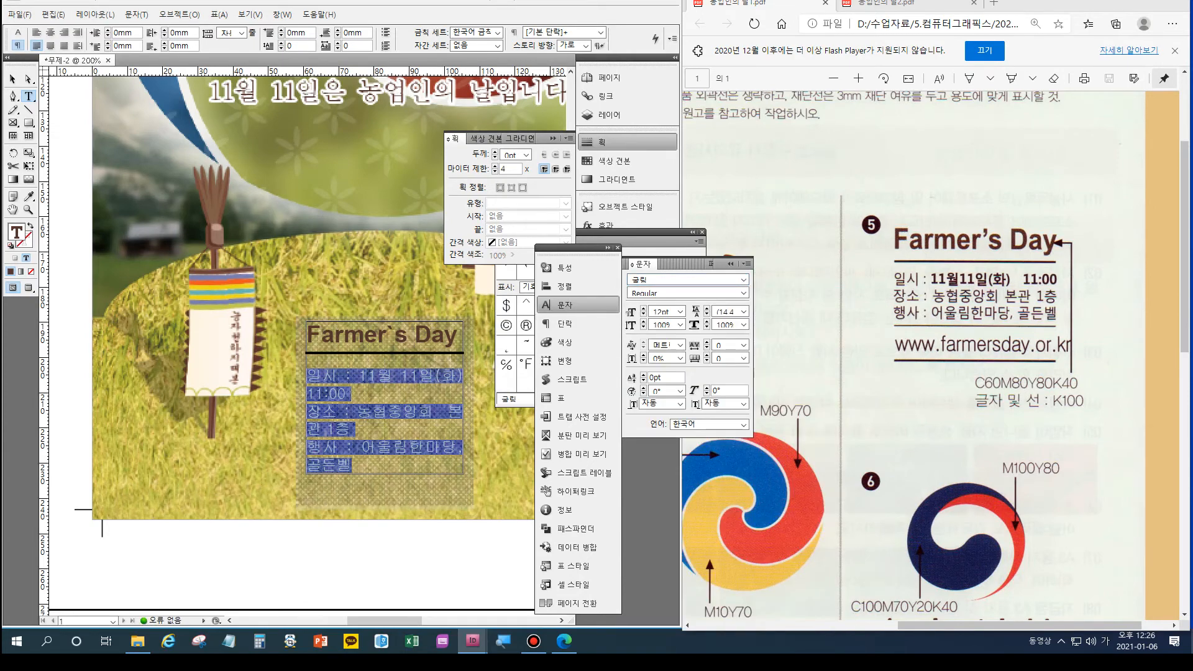
# - Set the date, venue and event lines to 10 pt with a tracking of -50
pyautogui.click(644, 315)
pyautogui.click(644, 315)
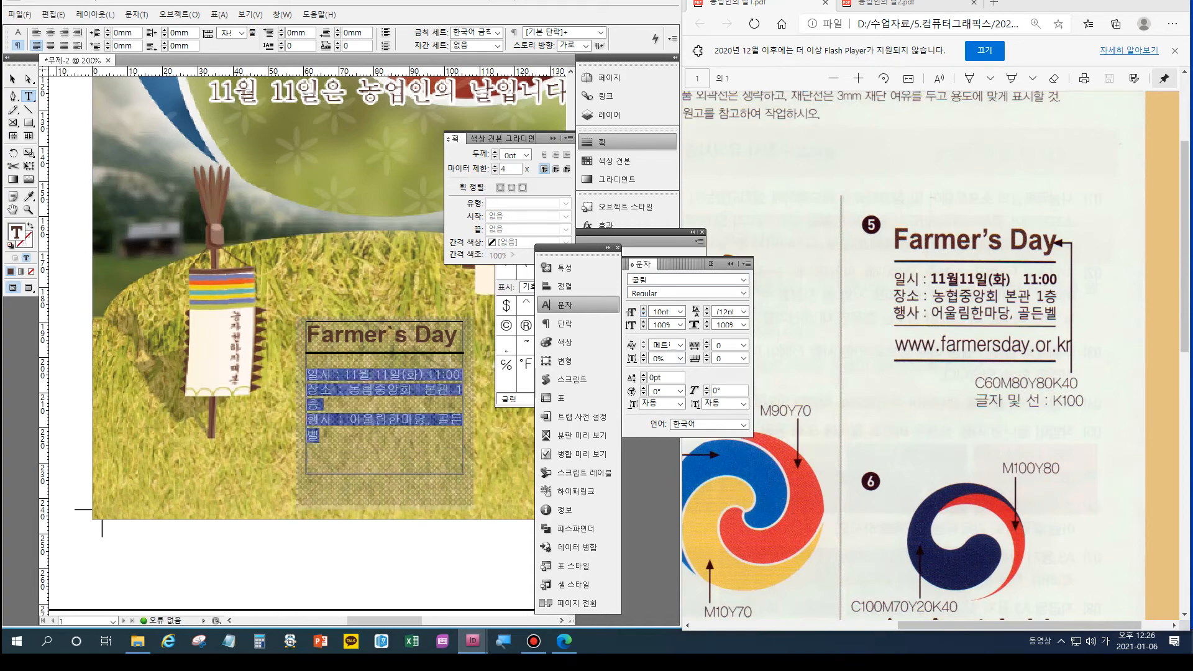
pyautogui.click(744, 345)
pyautogui.click(728, 381)
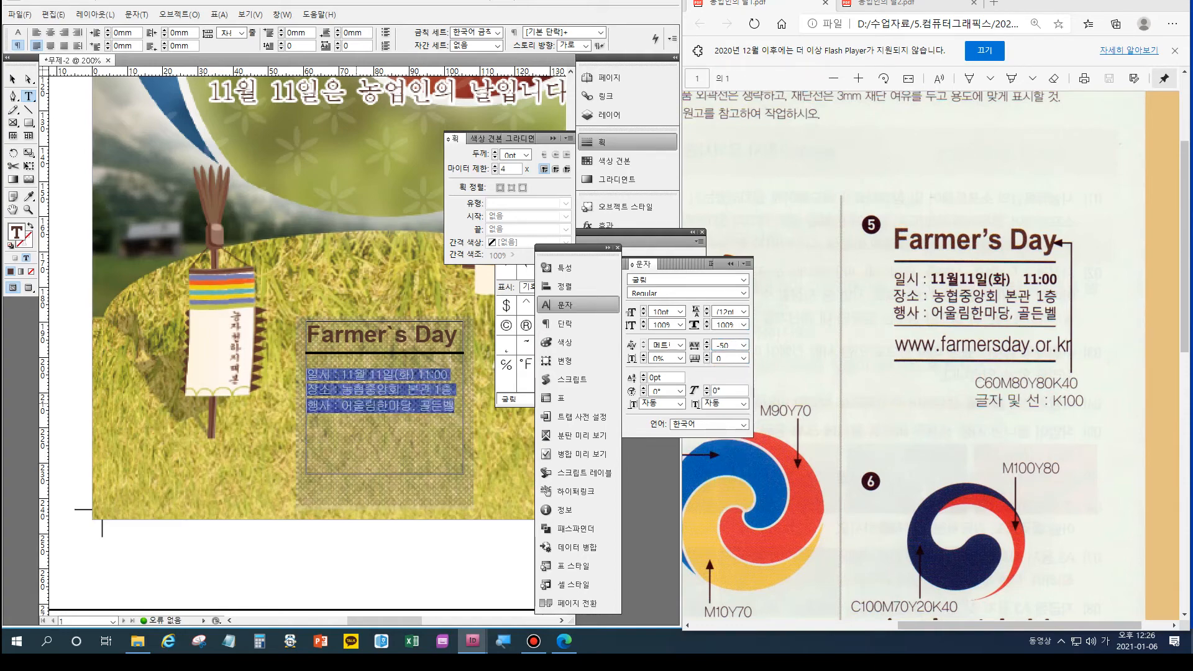
# - Outline the date and time text "11월 11일(화) 11:00" with the C=60 M=80 Y=80 K=40 swatch as its stroke
pyautogui.click(358, 387)
pyautogui.moveTo(341, 375); pyautogui.dragTo(447, 374)
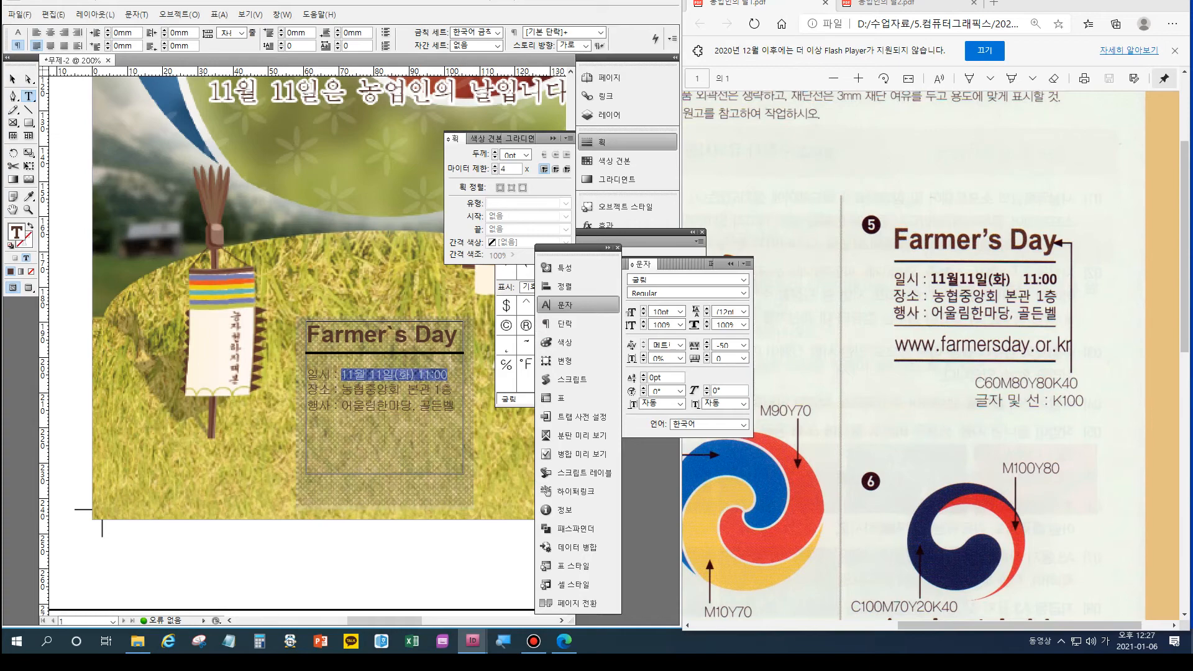
pyautogui.hotkey('ctrl', 'alt', 't')
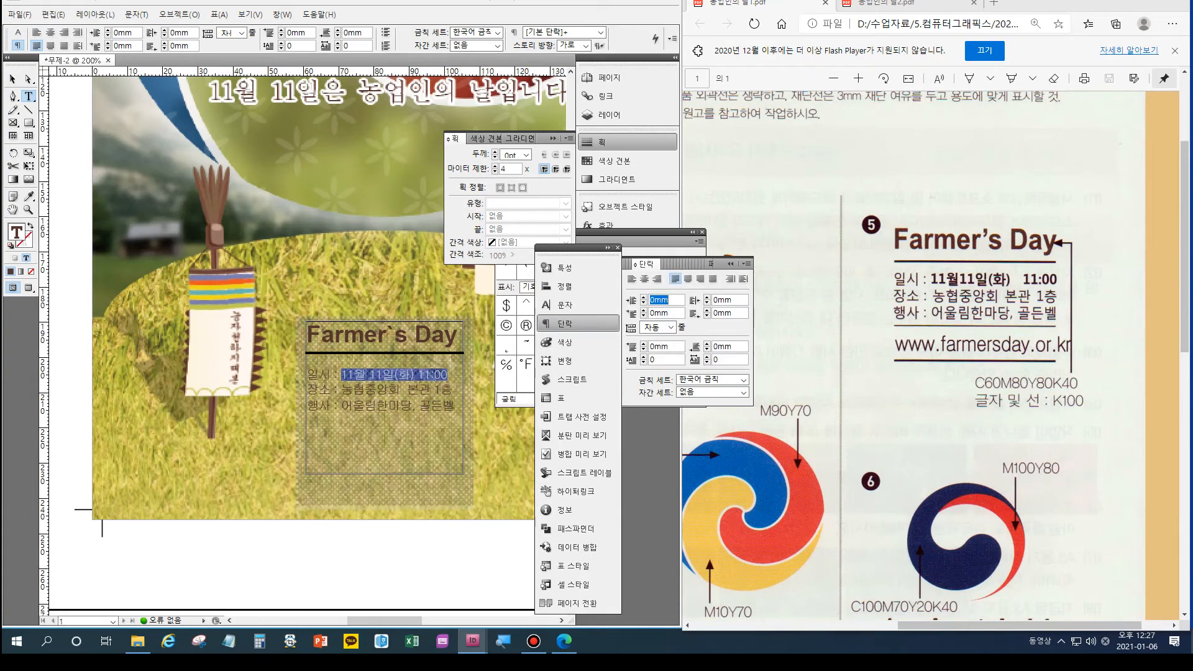
pyautogui.hotkey('ctrl', 't')
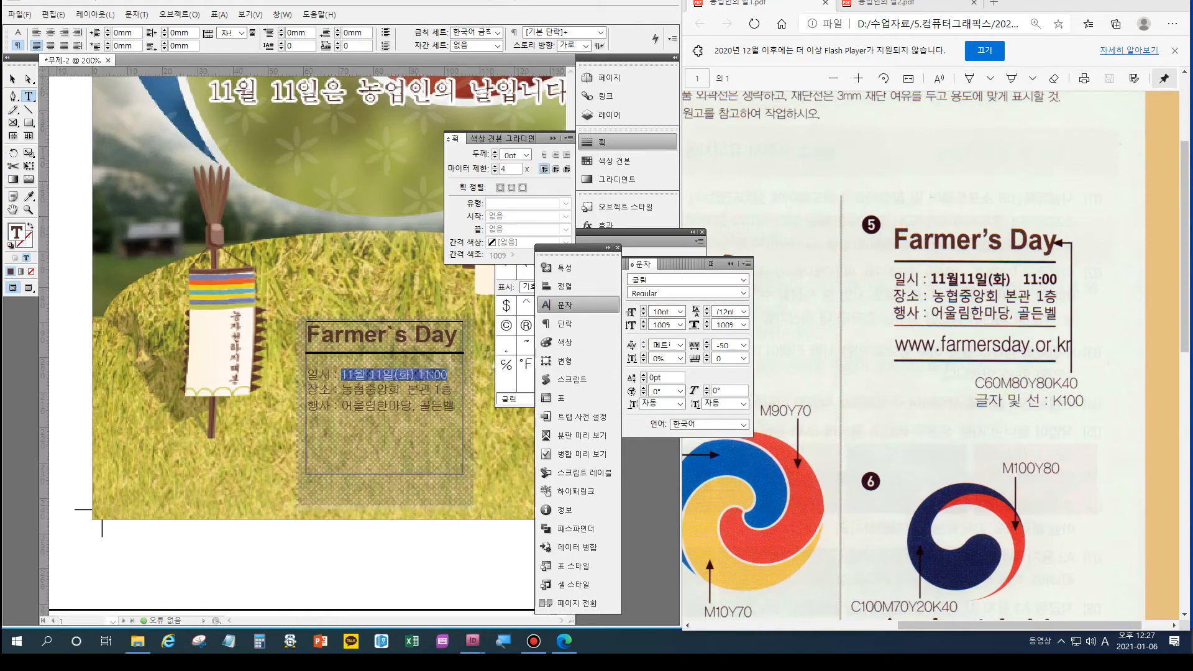
pyautogui.click(25, 240)
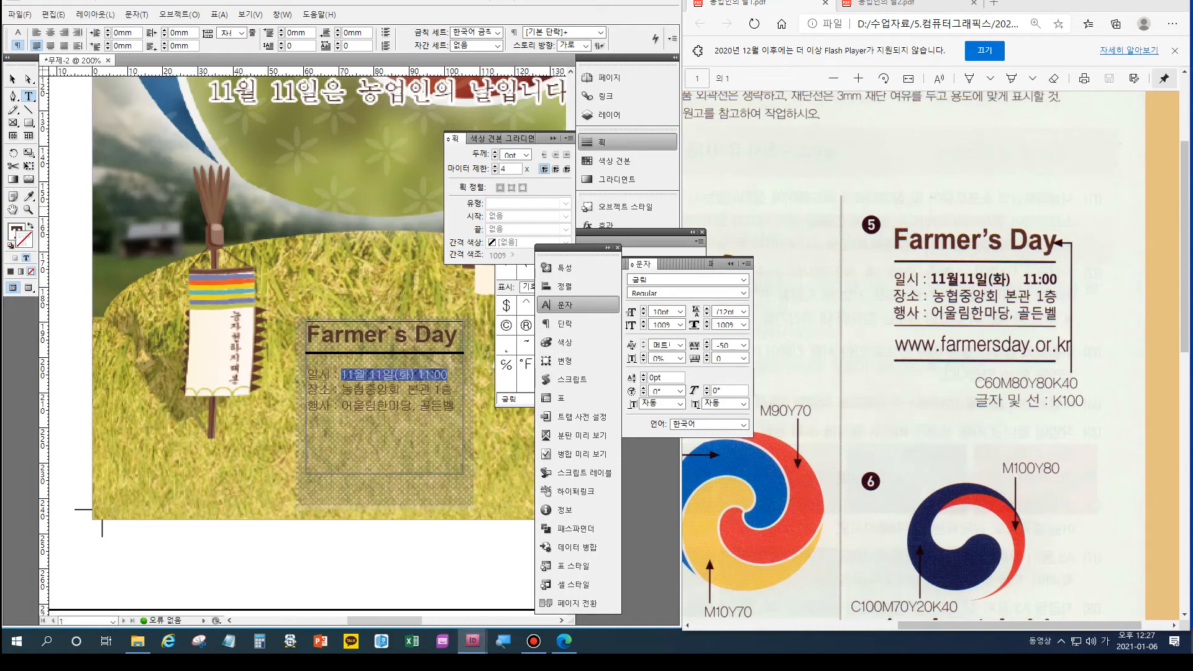
pyautogui.click(615, 161)
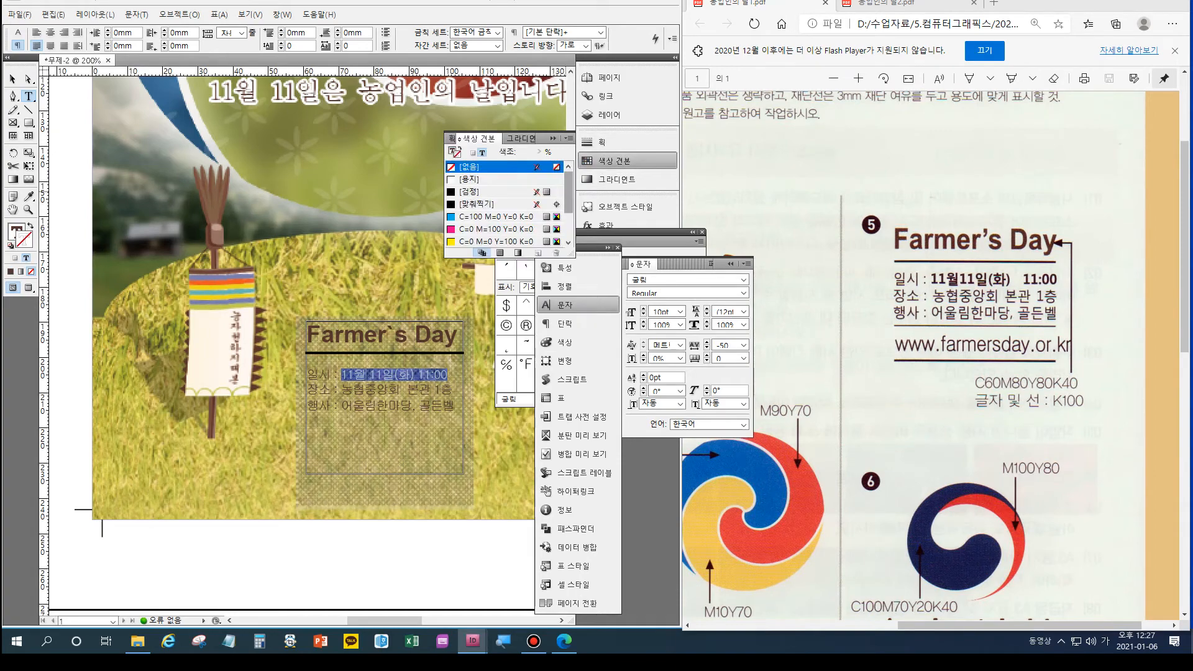
pyautogui.moveTo(568, 191); pyautogui.dragTo(568, 218)
pyautogui.click(515, 241)
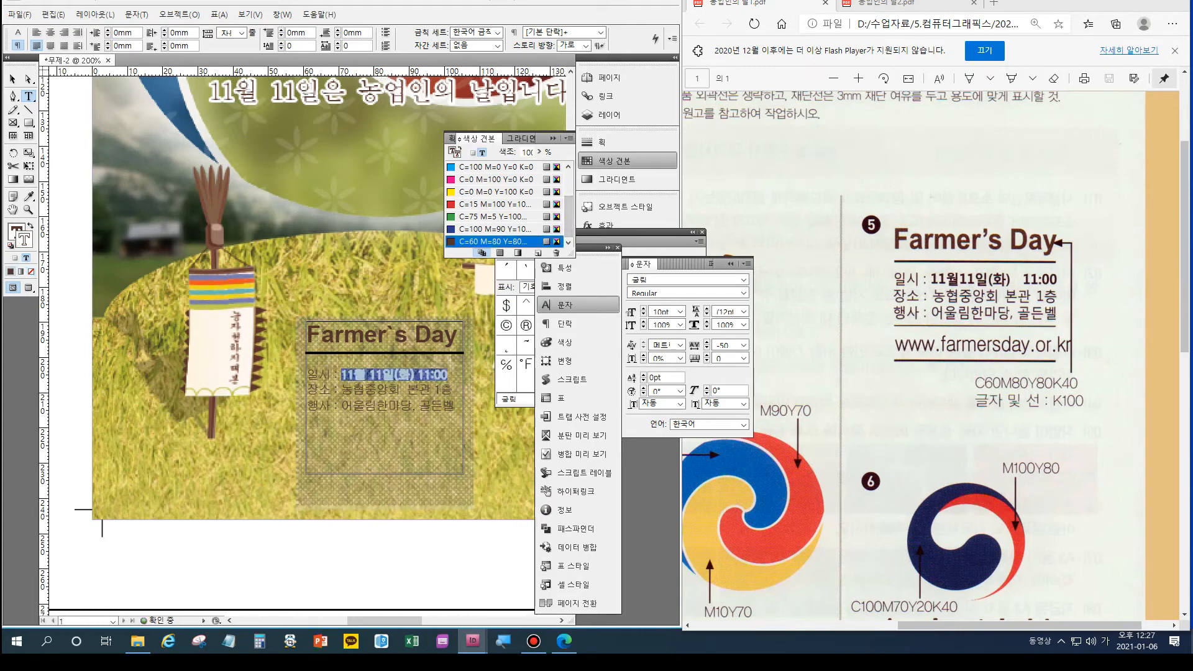
# - Reselect the outlined date and time text and remove its stroke colour
pyautogui.click(368, 391)
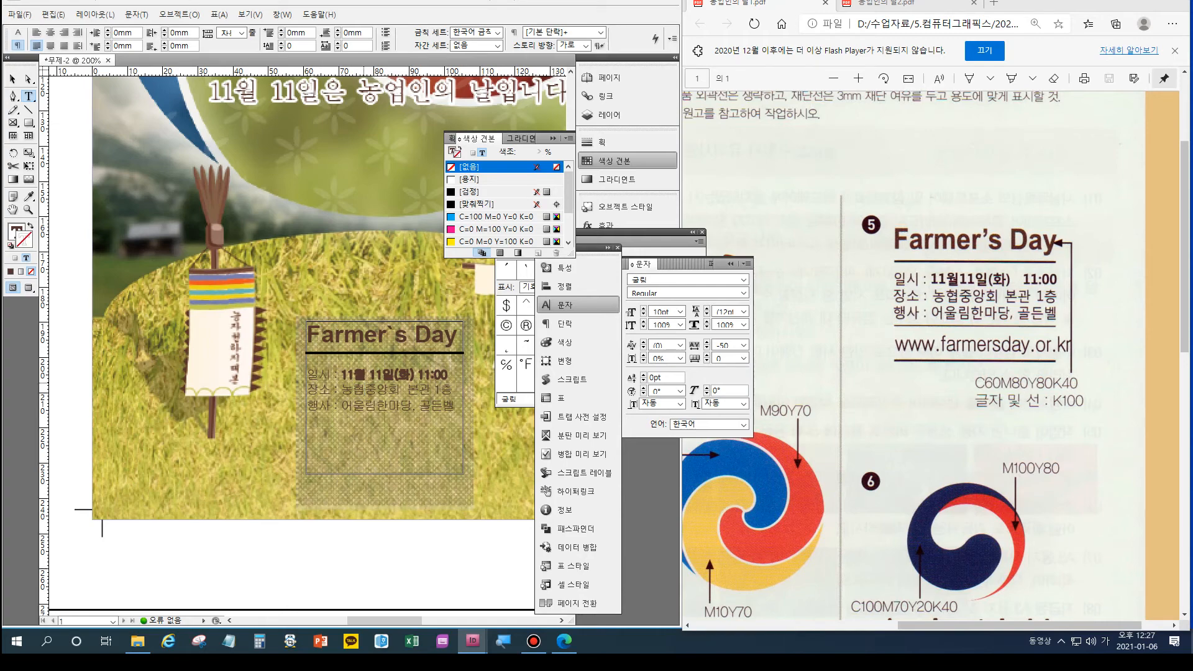
pyautogui.click(350, 377)
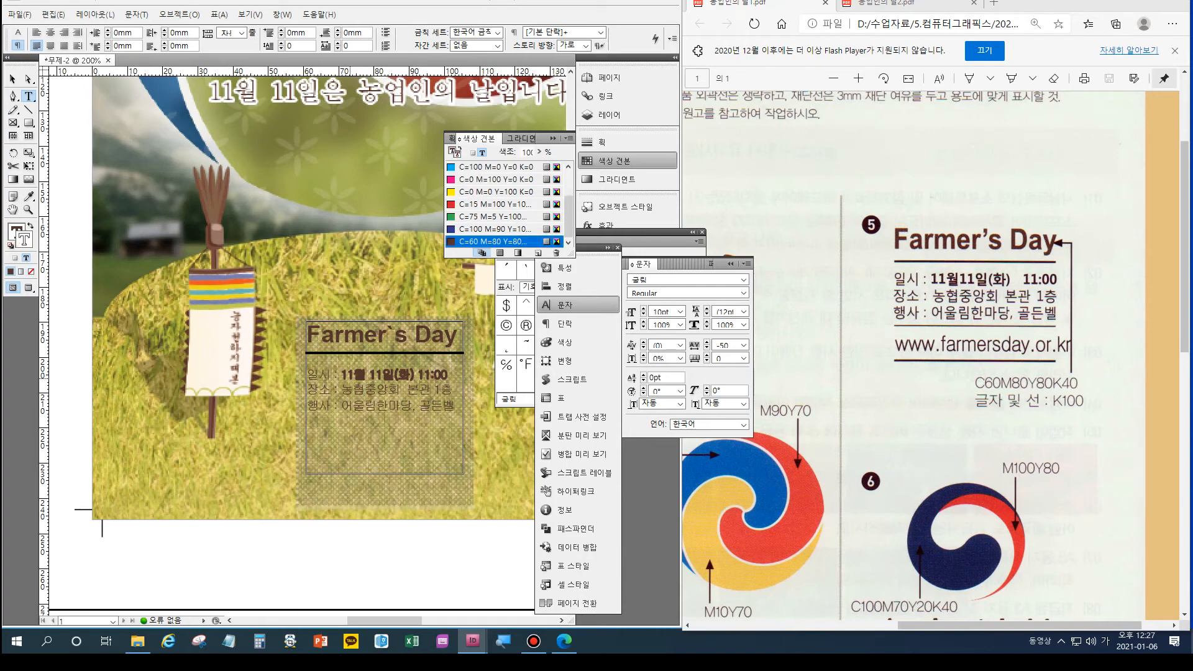
pyautogui.moveTo(342, 375); pyautogui.dragTo(480, 374)
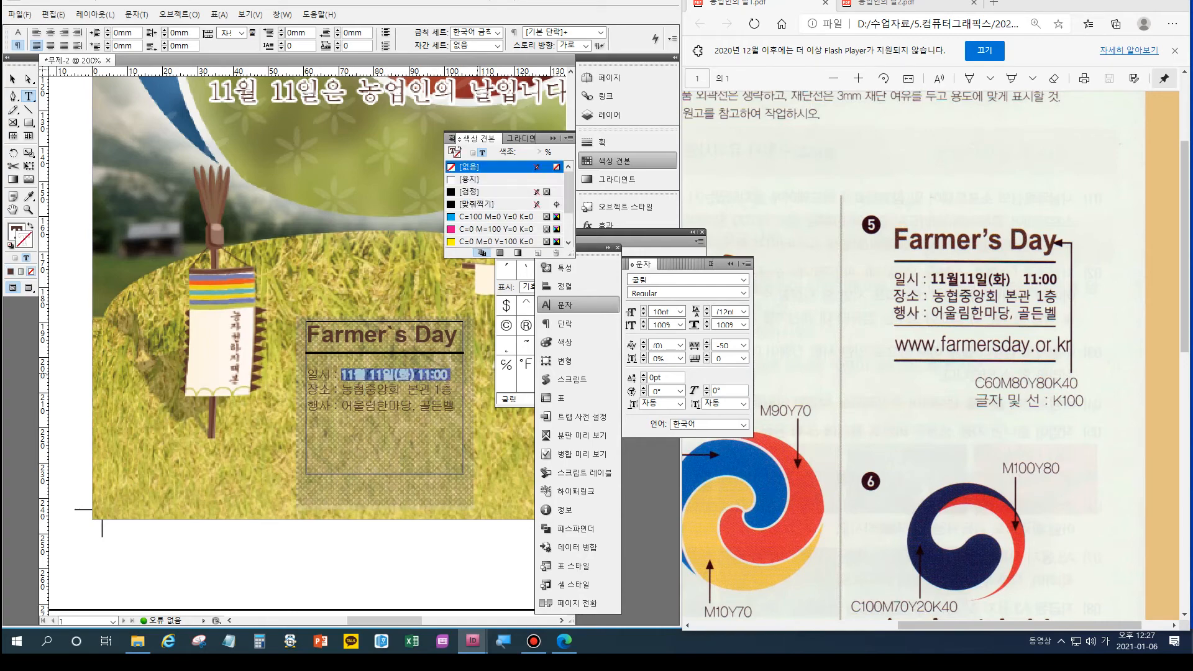
pyautogui.click(488, 166)
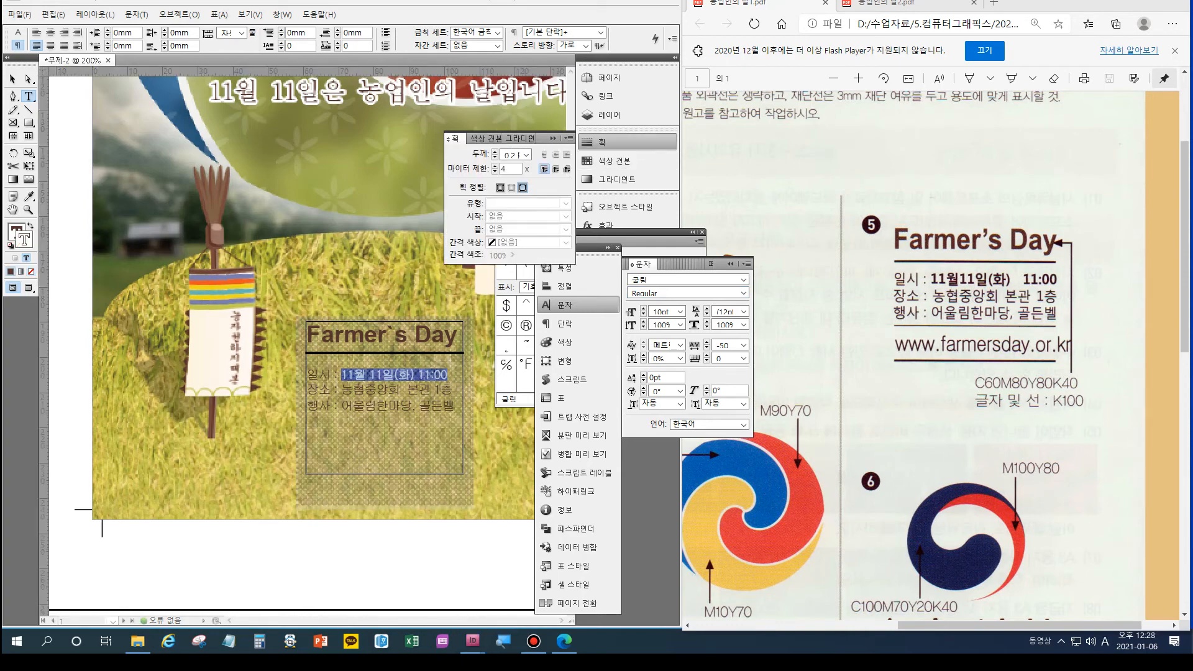
# - Set the stroke weight of the selected date and time text to 1 pt
pyautogui.click(526, 154)
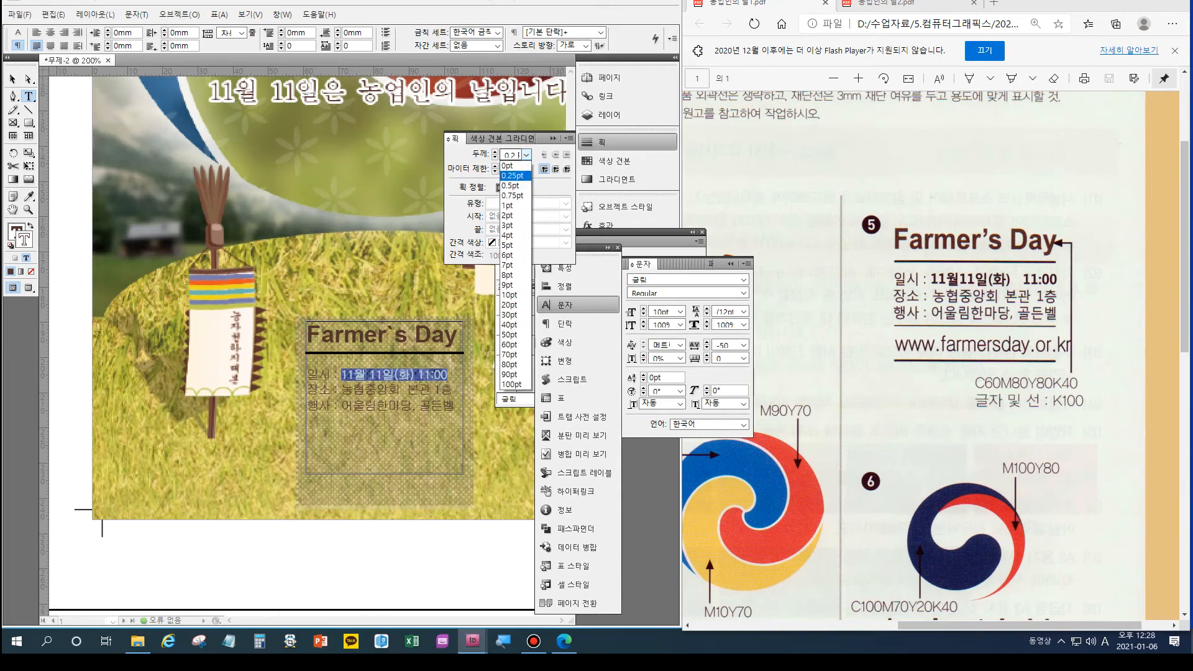
pyautogui.press('Down')
pyautogui.press('Down')
pyautogui.press('Down')
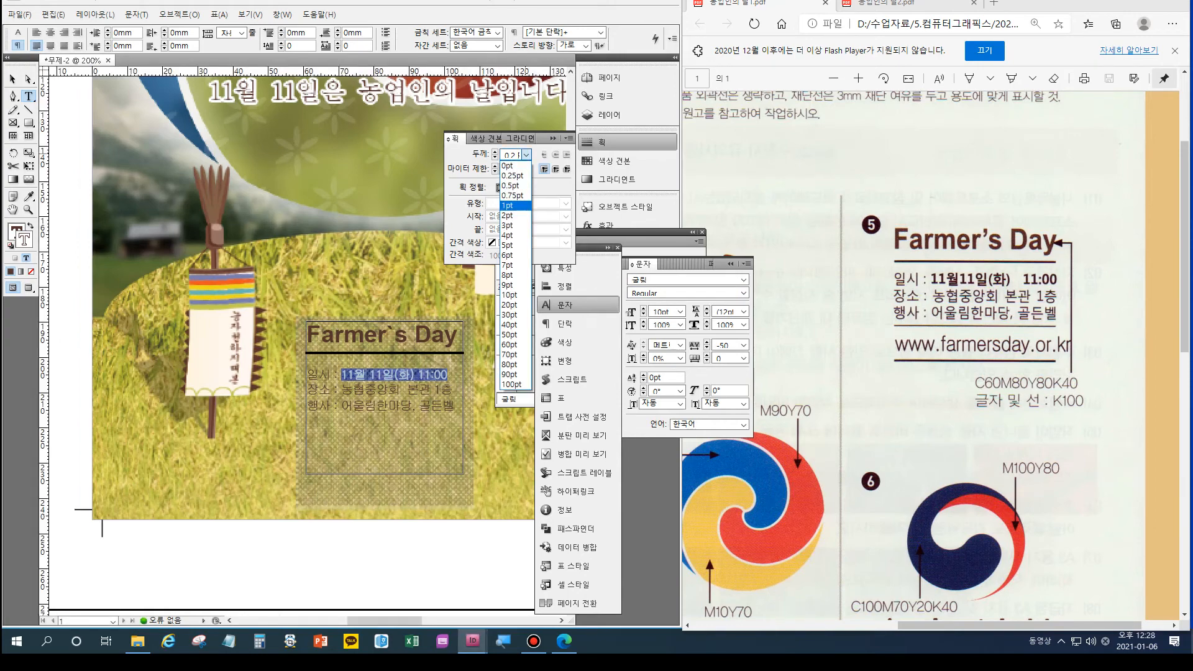
pyautogui.press('Return')
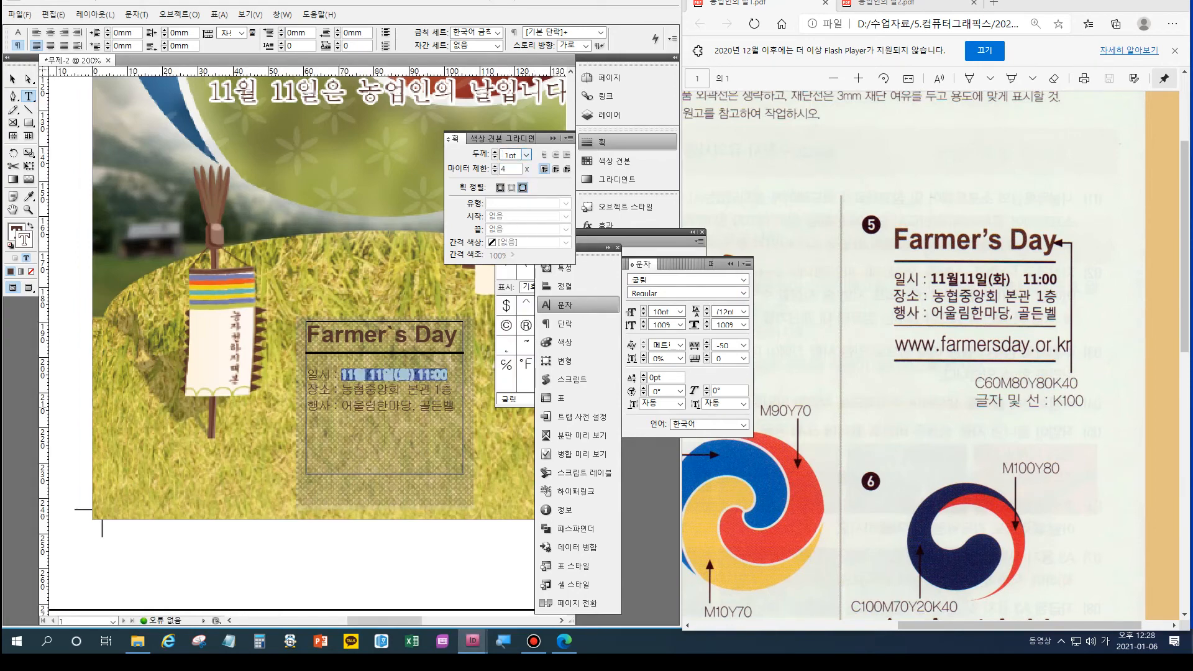
# - Reselect the date and time text "11월 11일(화) 11:00" and set its stroke weight to 0.25 pt
pyautogui.click(379, 404)
pyautogui.moveTo(341, 374); pyautogui.dragTo(451, 375)
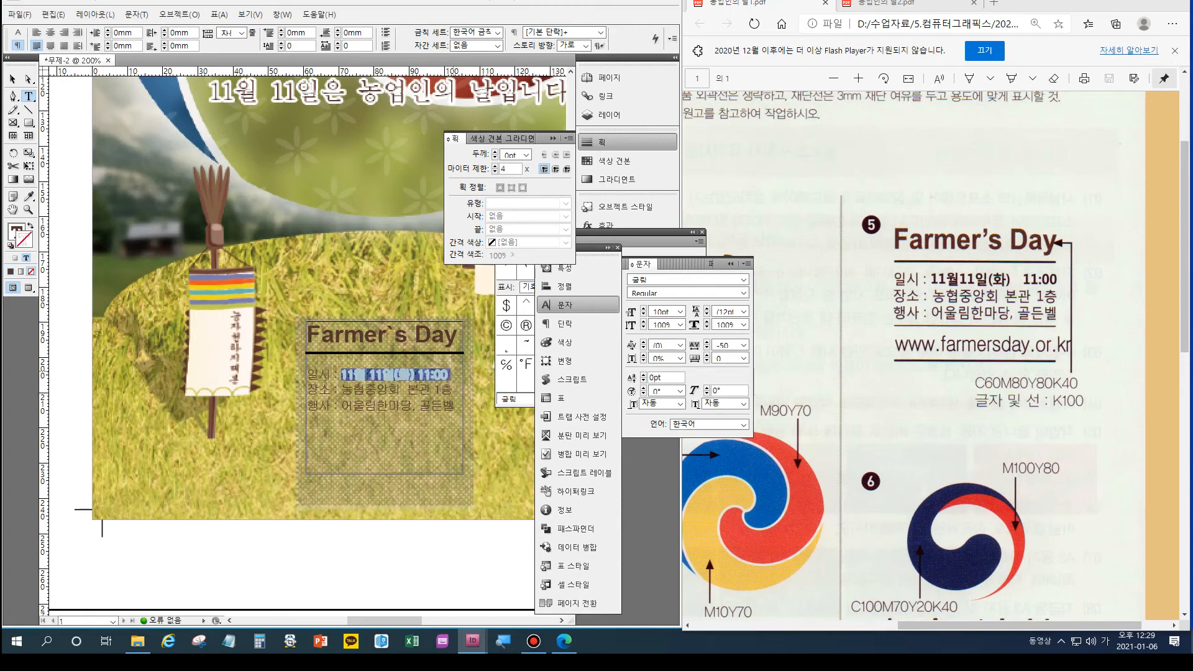
pyautogui.click(526, 154)
pyautogui.click(514, 167)
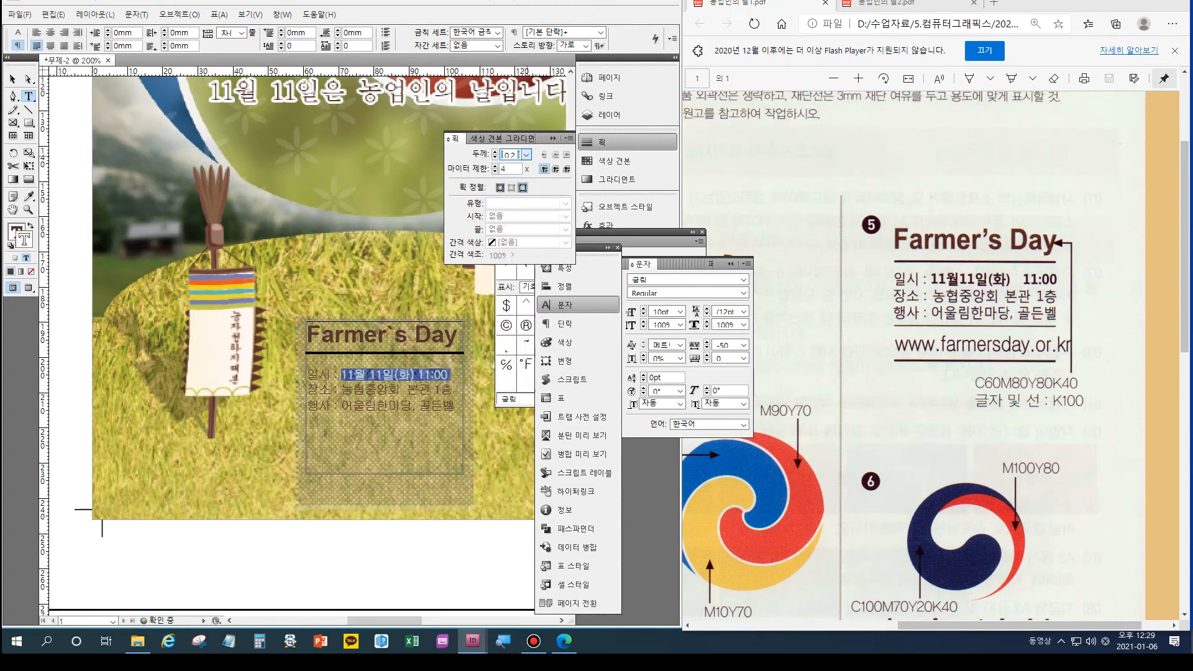
pyautogui.click(385, 404)
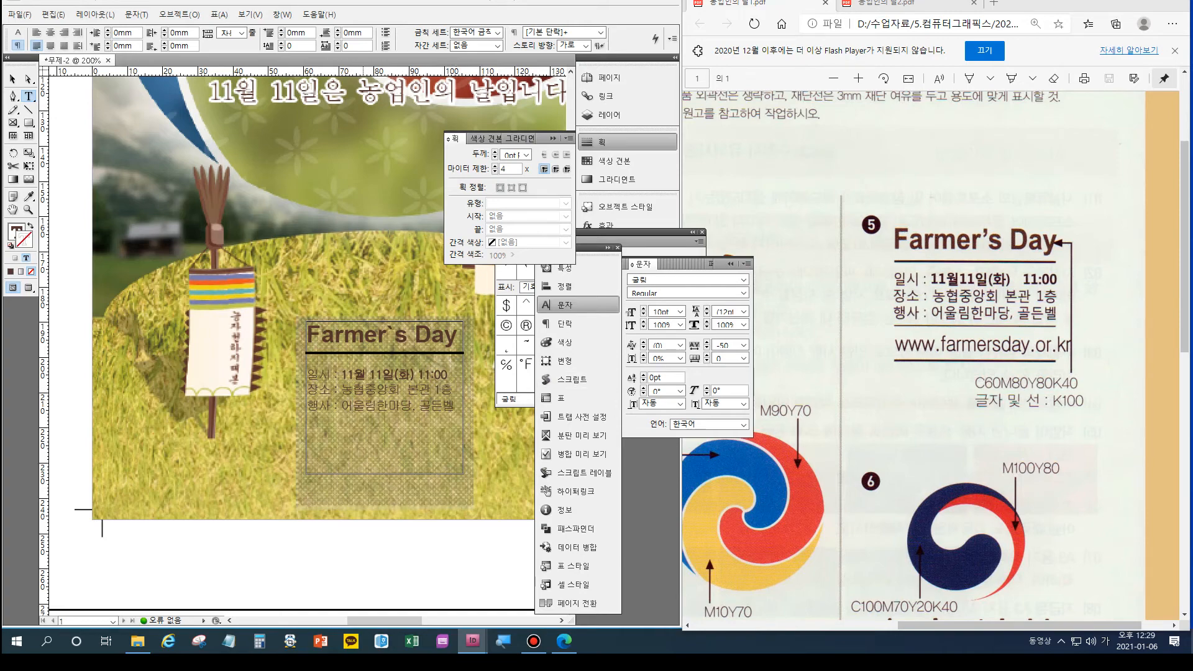
# - Fully justify the date, venue and event lines, including each last line, across the text frame width
pyautogui.moveTo(455, 407); pyautogui.dragTo(307, 373)
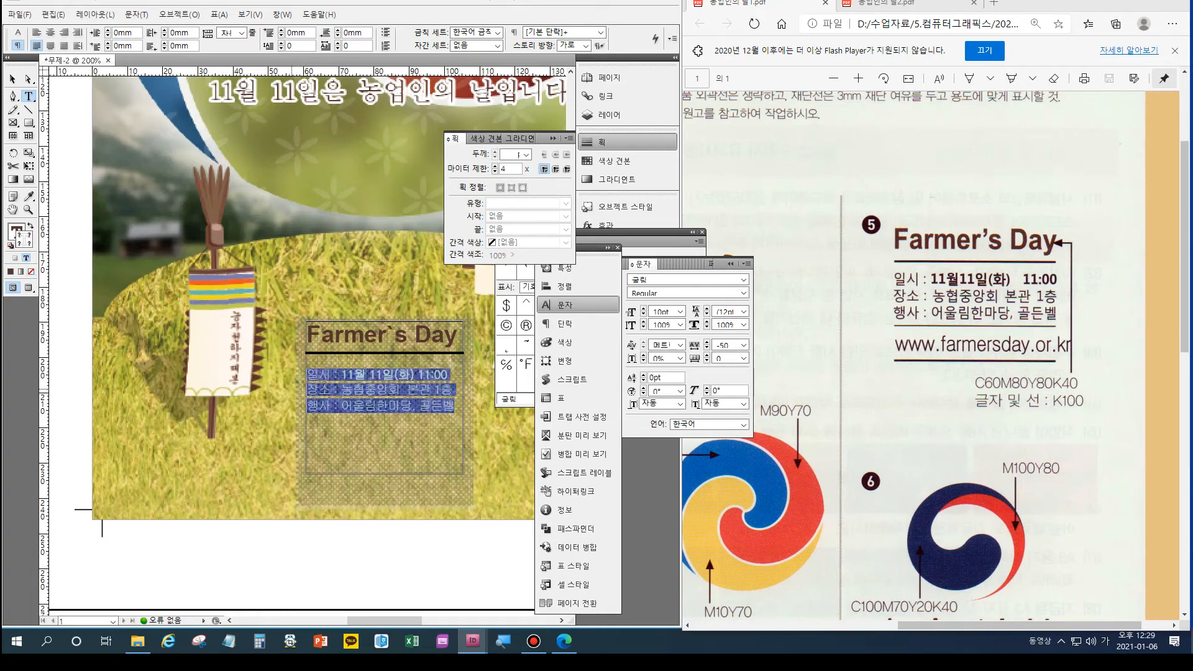
pyautogui.hotkey('ctrl', 'alt', 't')
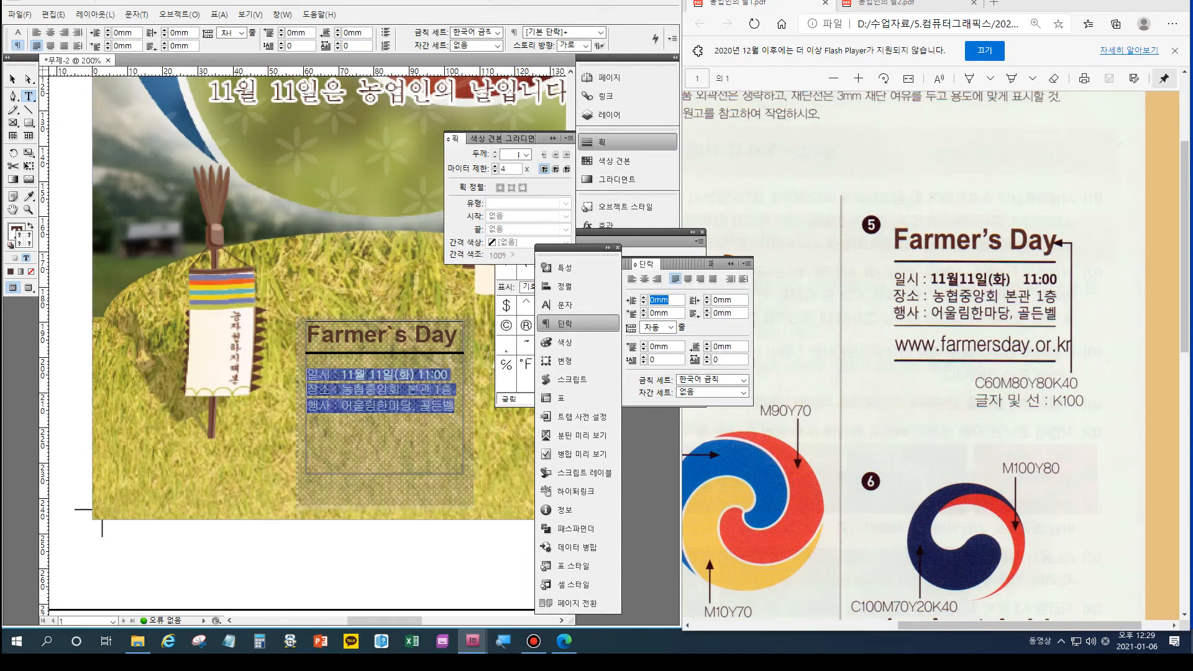
pyautogui.hotkey('ctrl', 'shift', 'f')
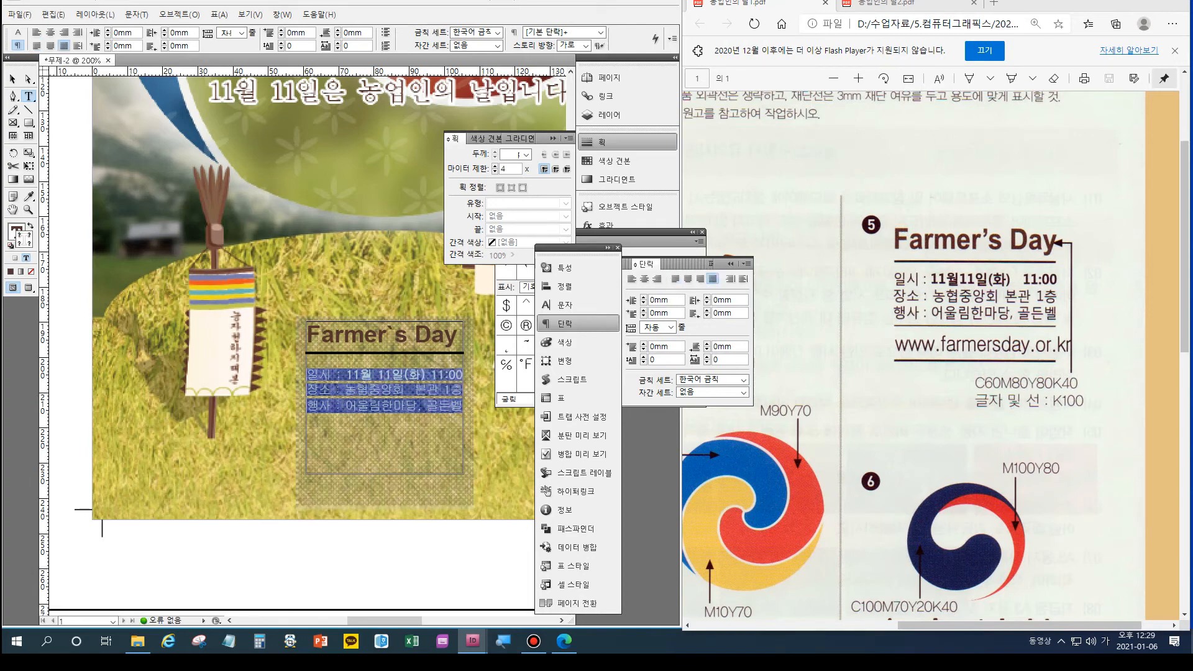
pyautogui.press('Escape')
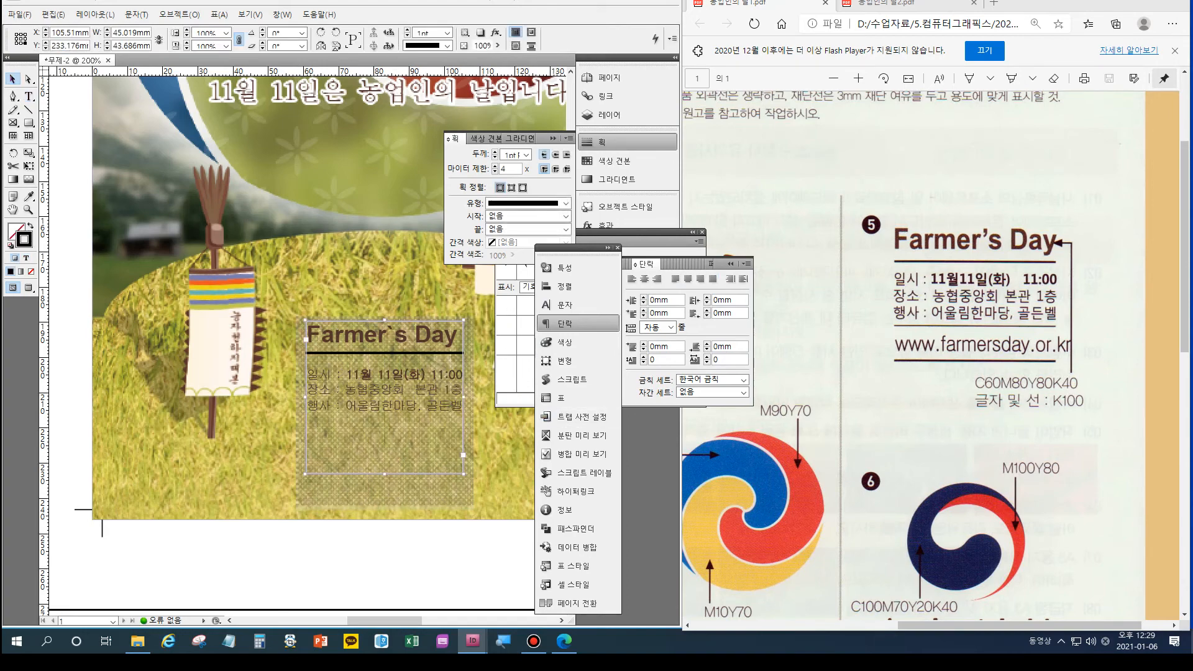
# - Duplicate the rule under the "Farmer's Day" heading to just below the event line and set the copy's weight to 1 pt
pyautogui.click(390, 352)
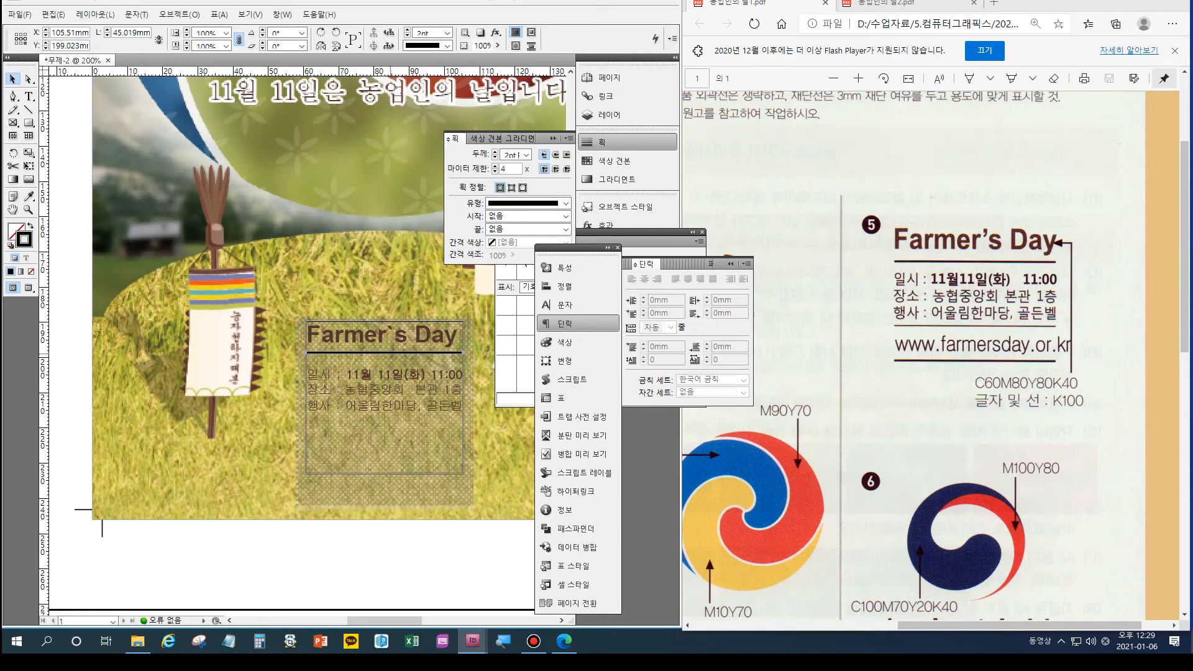
pyautogui.moveTo(385, 353); pyautogui.dragTo(385, 416)
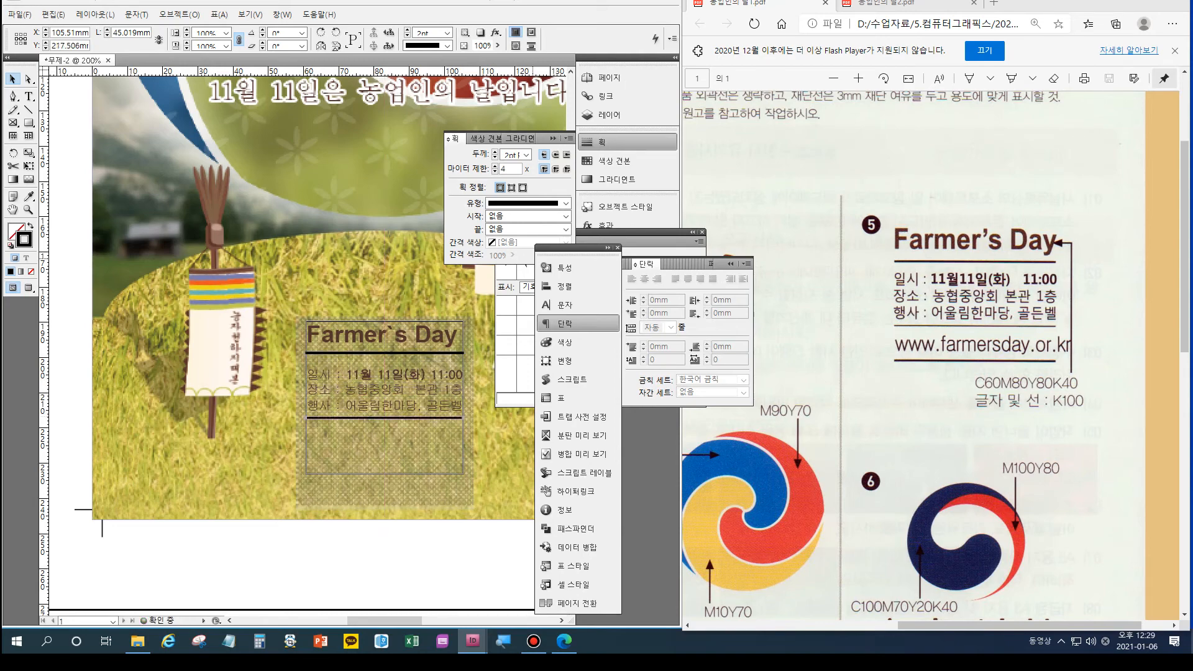
pyautogui.click(495, 157)
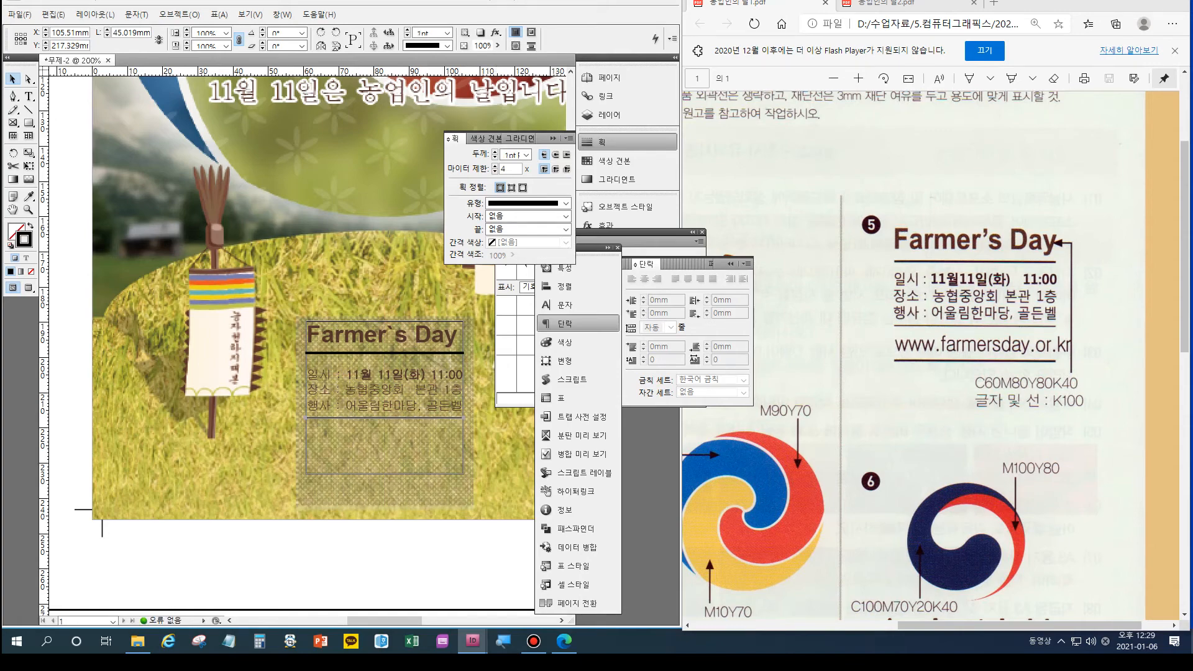
pyautogui.press('t')
pyautogui.moveTo(303, 428); pyautogui.dragTo(464, 457)
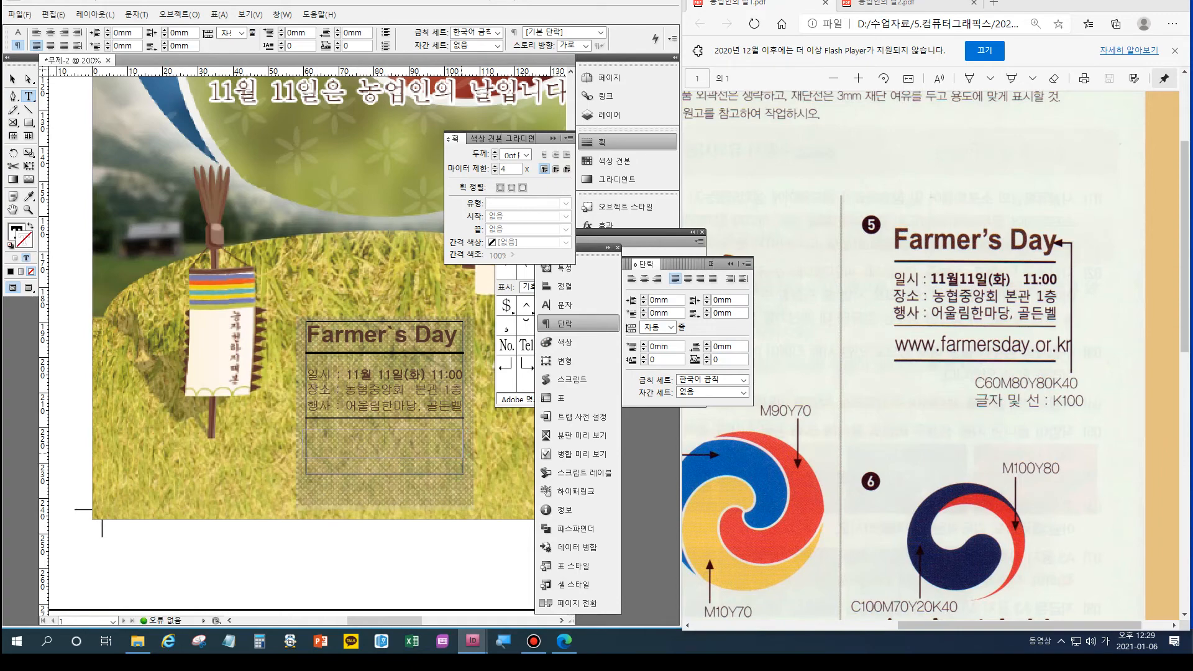
pyautogui.press('Hangul')
pyautogui.write('WW')
pyautogui.write('w.')
pyautogui.write('farmers')
pyautogui.write('day.')
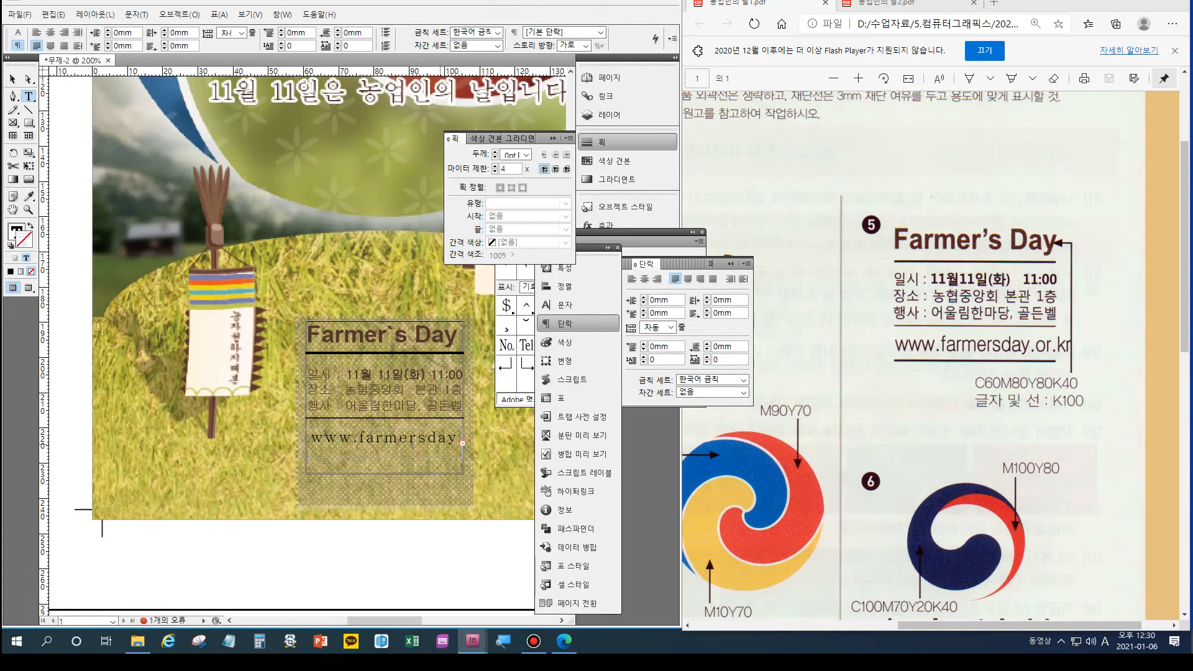
pyautogui.hotkey('ctrl', 'shift', 'Left')
pyautogui.hotkey('ctrl', 'shift', 'Left')
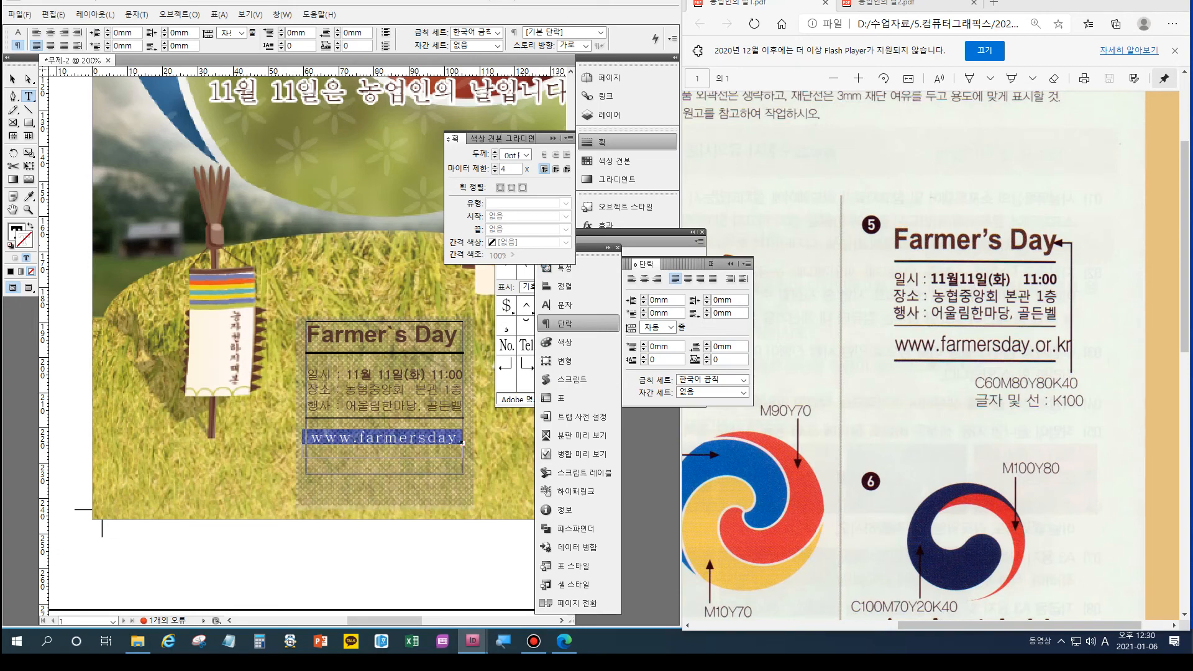
pyautogui.hotkey('ctrl', 't')
pyautogui.click(743, 280)
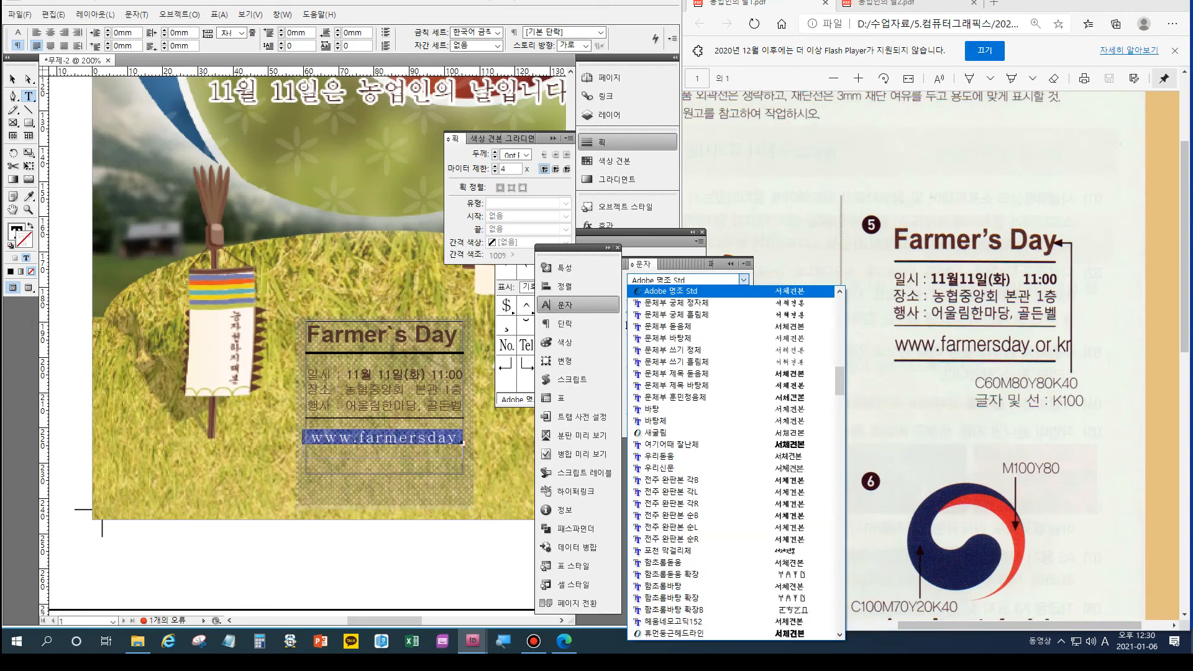
pyautogui.scroll(-3, 730, 502)
pyautogui.scroll(-8, 733, 463)
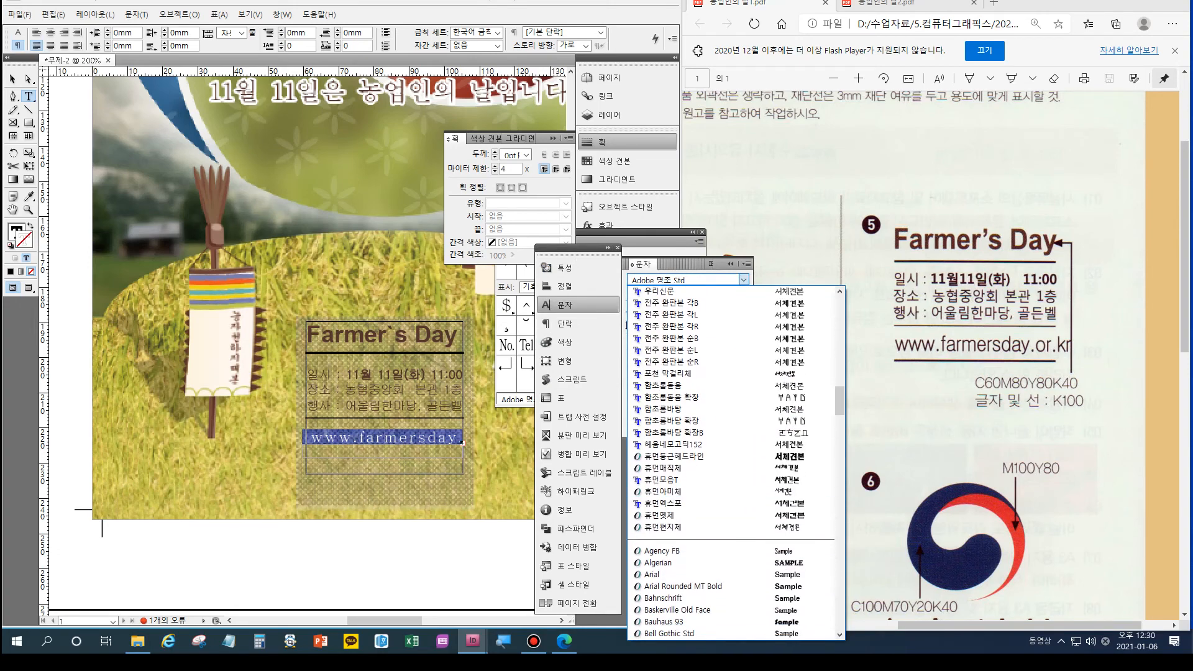
pyautogui.click(658, 352)
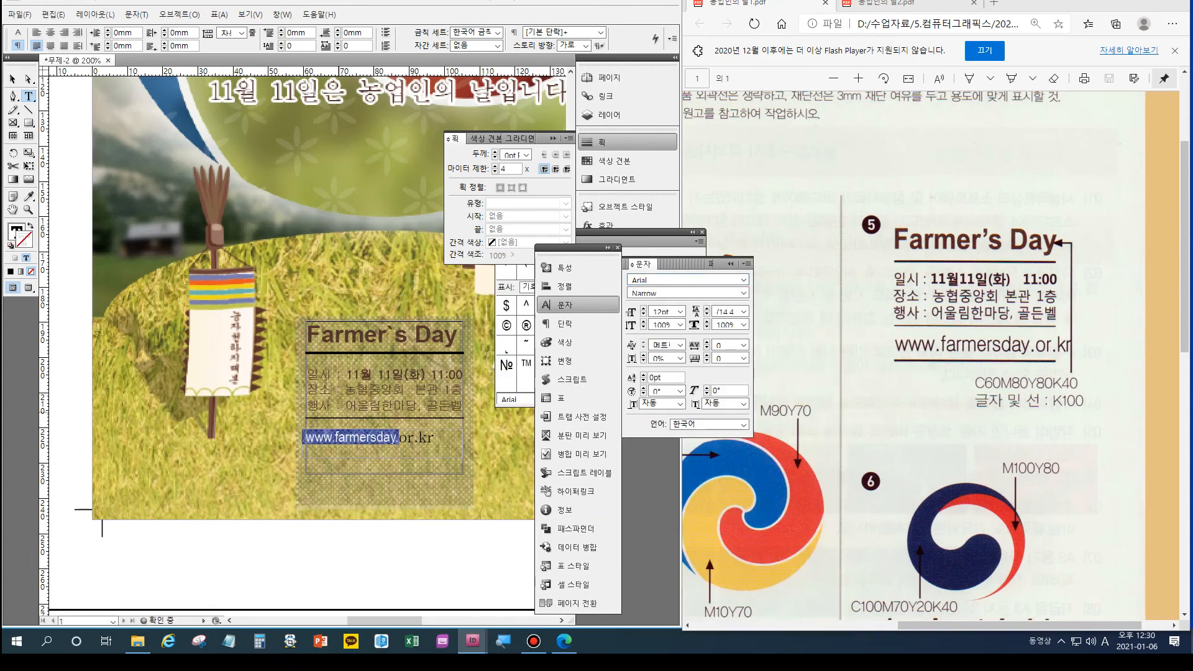
# - Extend the selection to include "or.kr" and set the whole web address in Arial
pyautogui.hotkey('shift', 'Right')
pyautogui.hotkey('shift', 'Right')
pyautogui.hotkey('shift', 'Right')
pyautogui.hotkey('shift', 'Right')
pyautogui.hotkey('shift', 'Right')
pyautogui.hotkey('shift', 'Right')
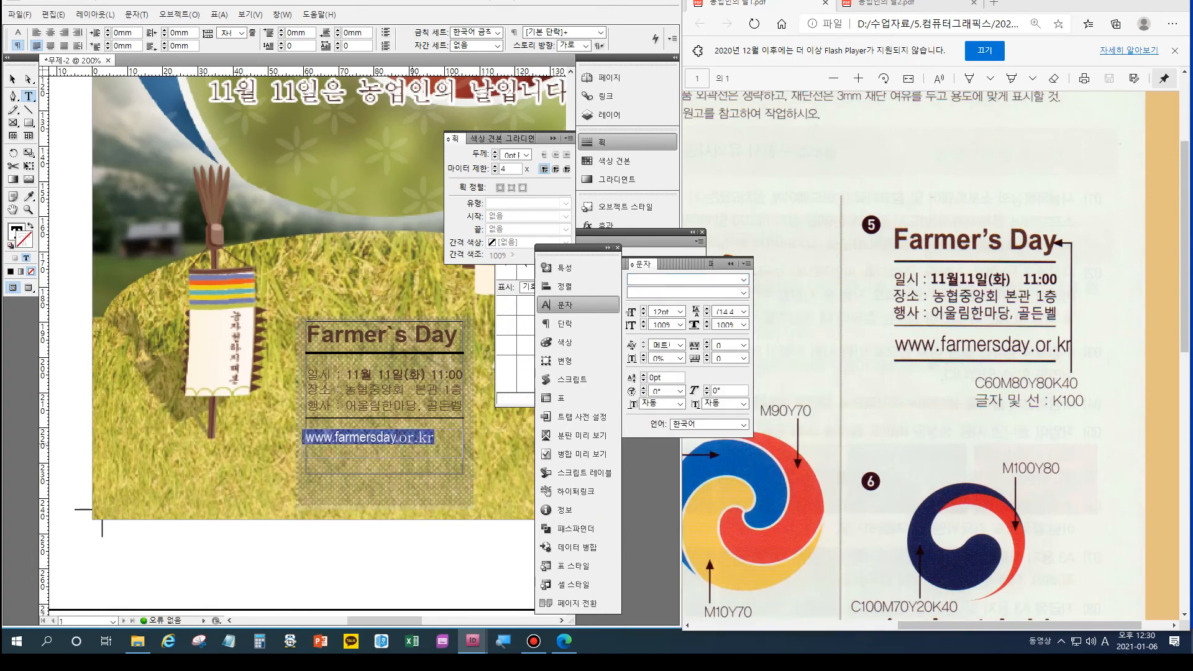
pyautogui.click(743, 279)
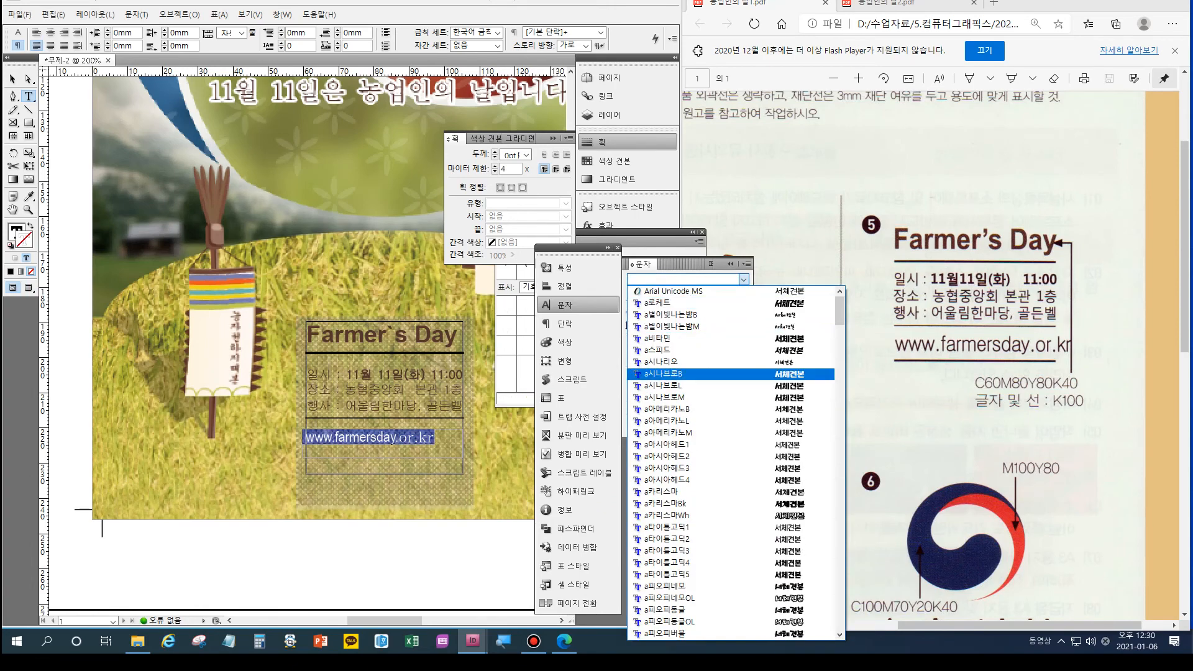
pyautogui.scroll(-10, 733, 459)
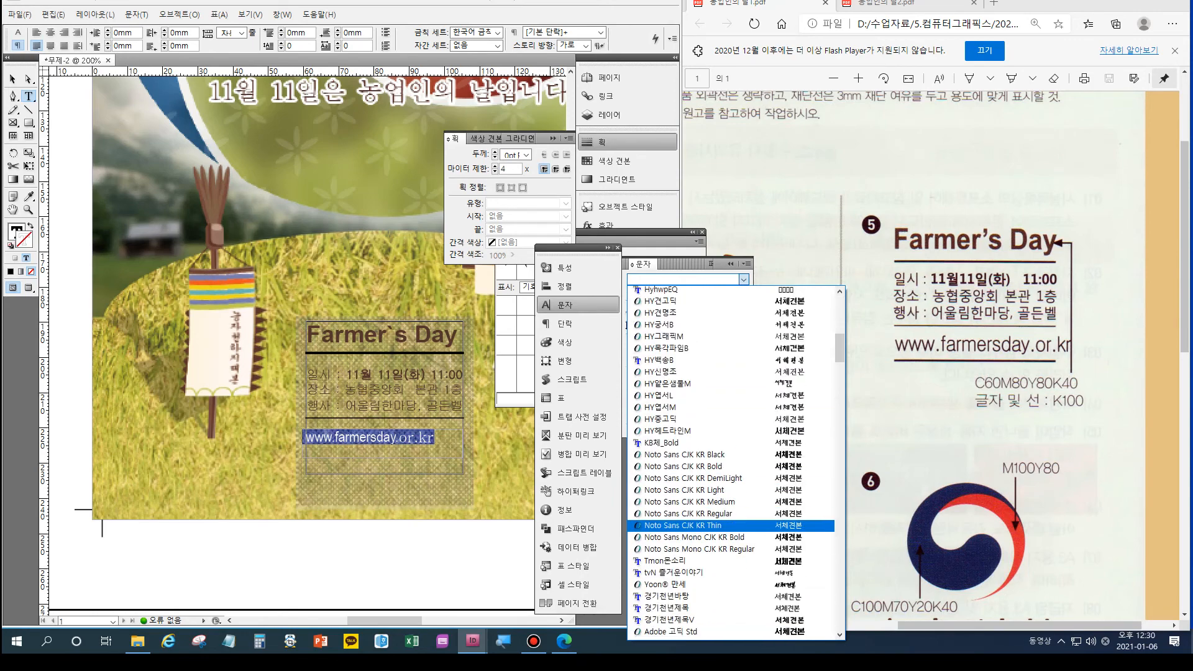
pyautogui.scroll(-15, 733, 460)
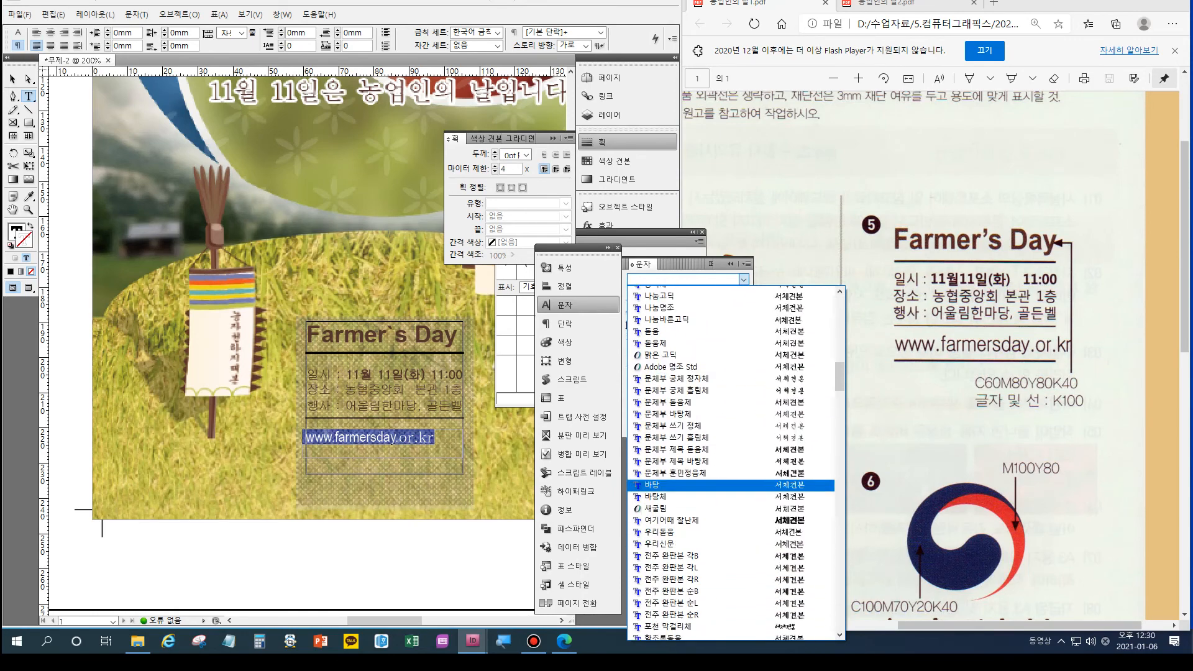
pyautogui.scroll(-3, 733, 497)
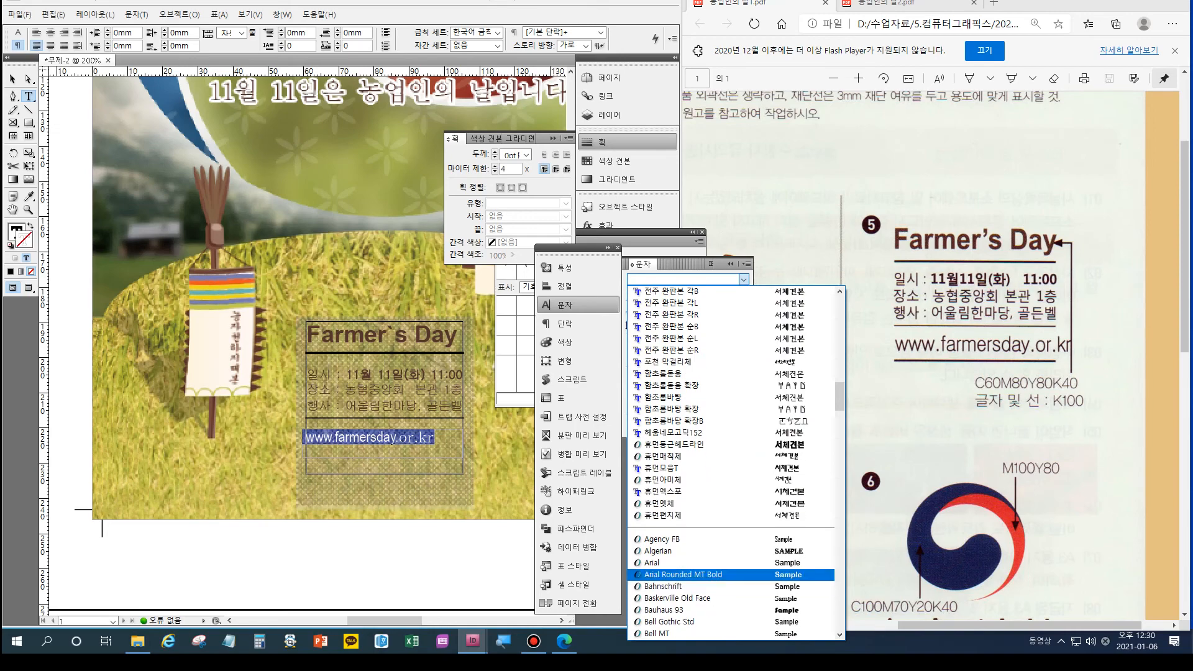
pyautogui.scroll(-4, 734, 497)
pyautogui.click(683, 400)
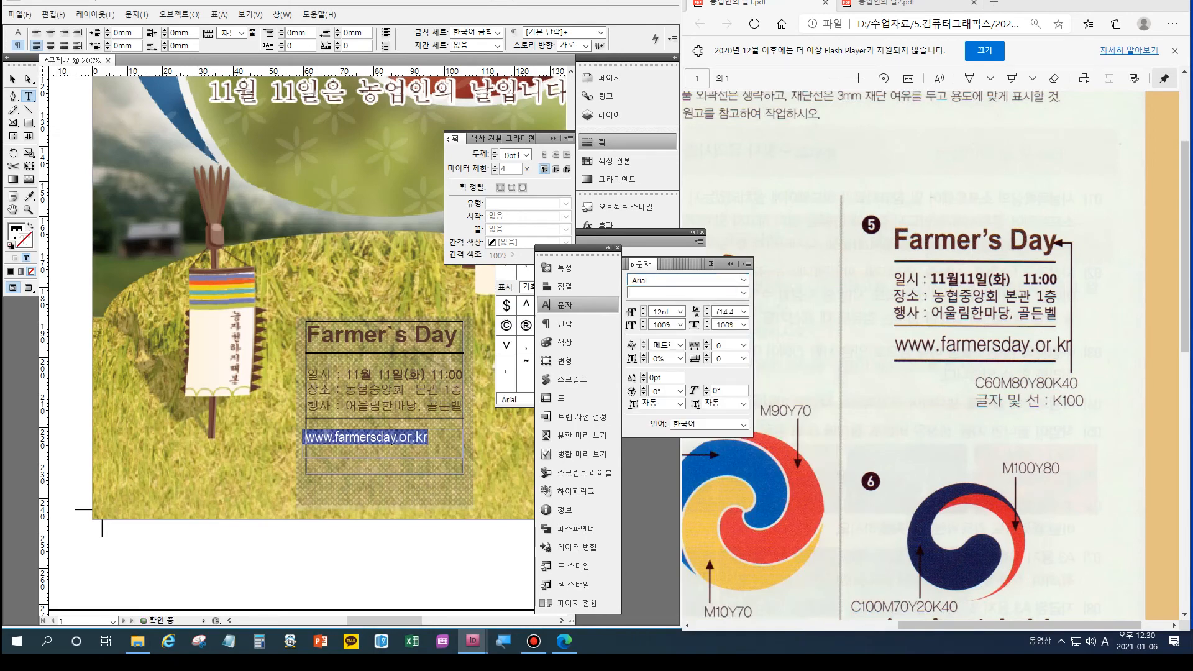
# - Enlarge the web address text to 16 pt
pyautogui.hotkey('ctrl', 'shift', '.')
pyautogui.hotkey('ctrl', 'shift', '.')
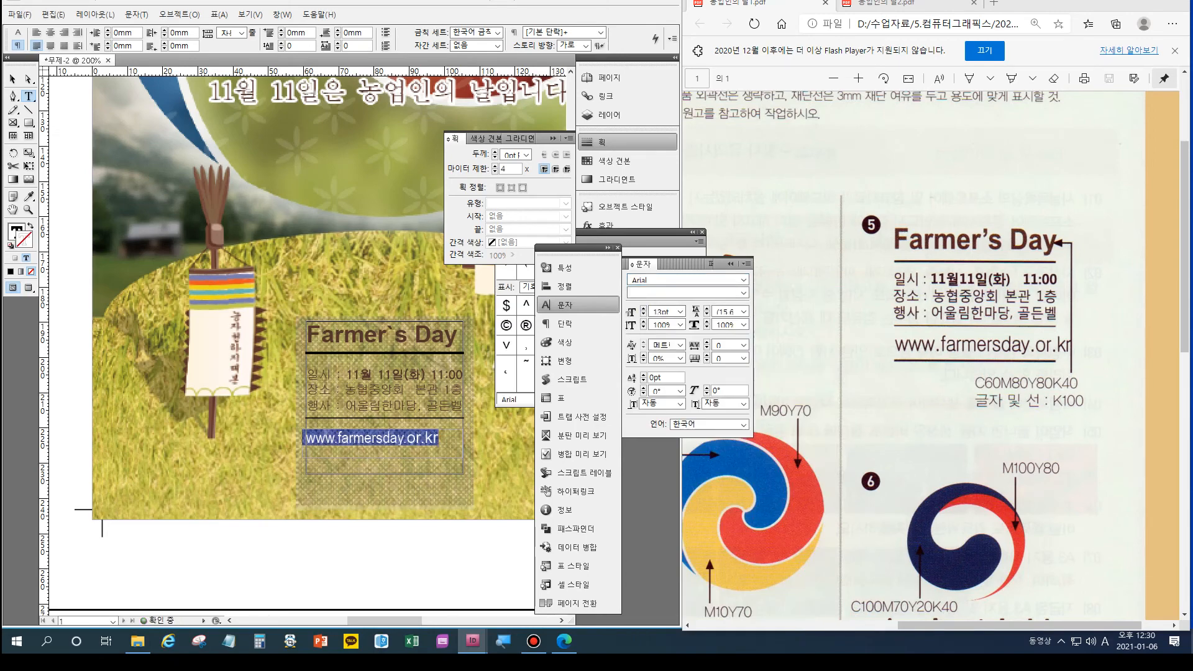
pyautogui.click(449, 443)
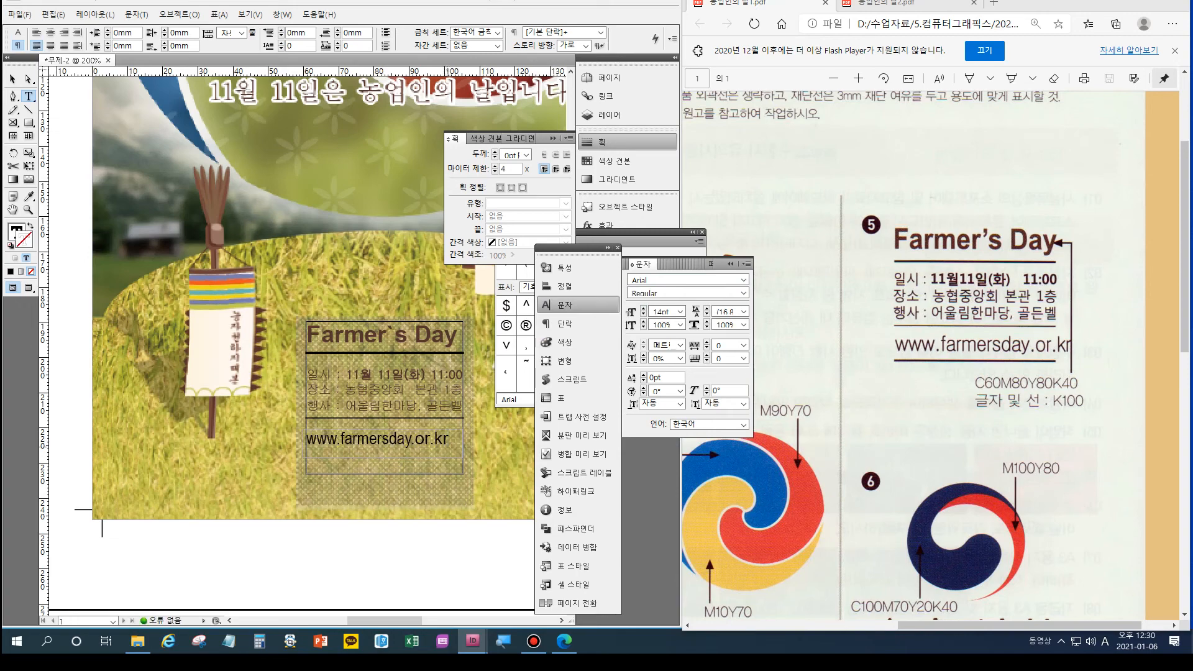
pyautogui.moveTo(449, 438); pyautogui.dragTo(306, 439)
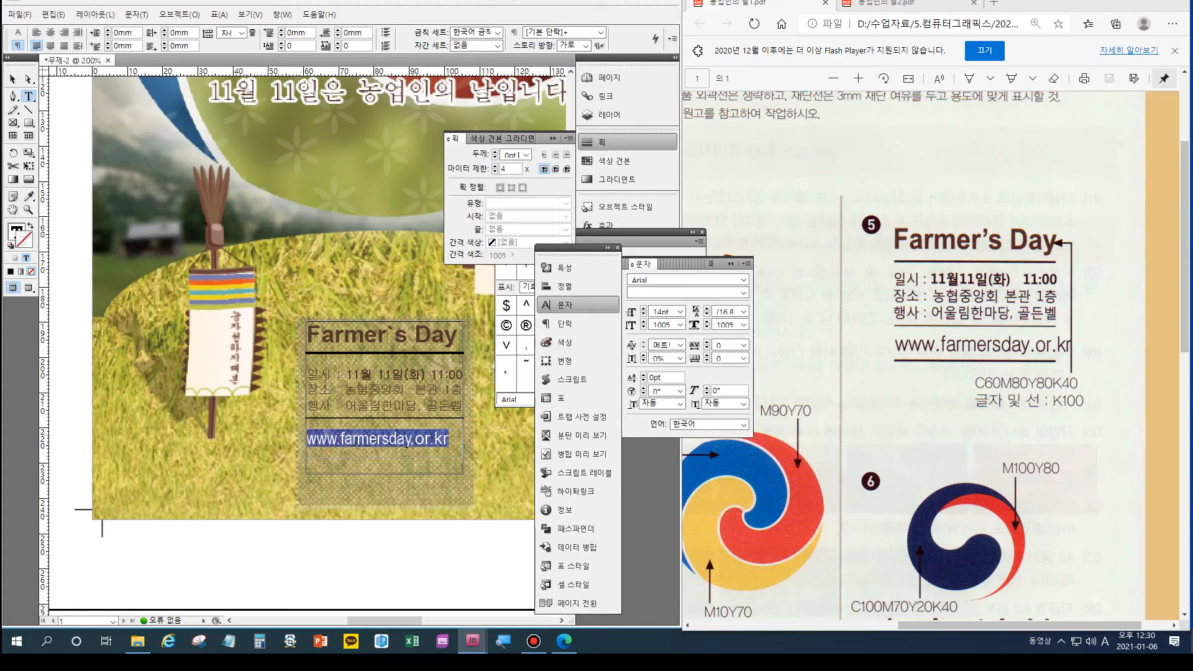
pyautogui.hotkey('ctrl', 'shift', '.')
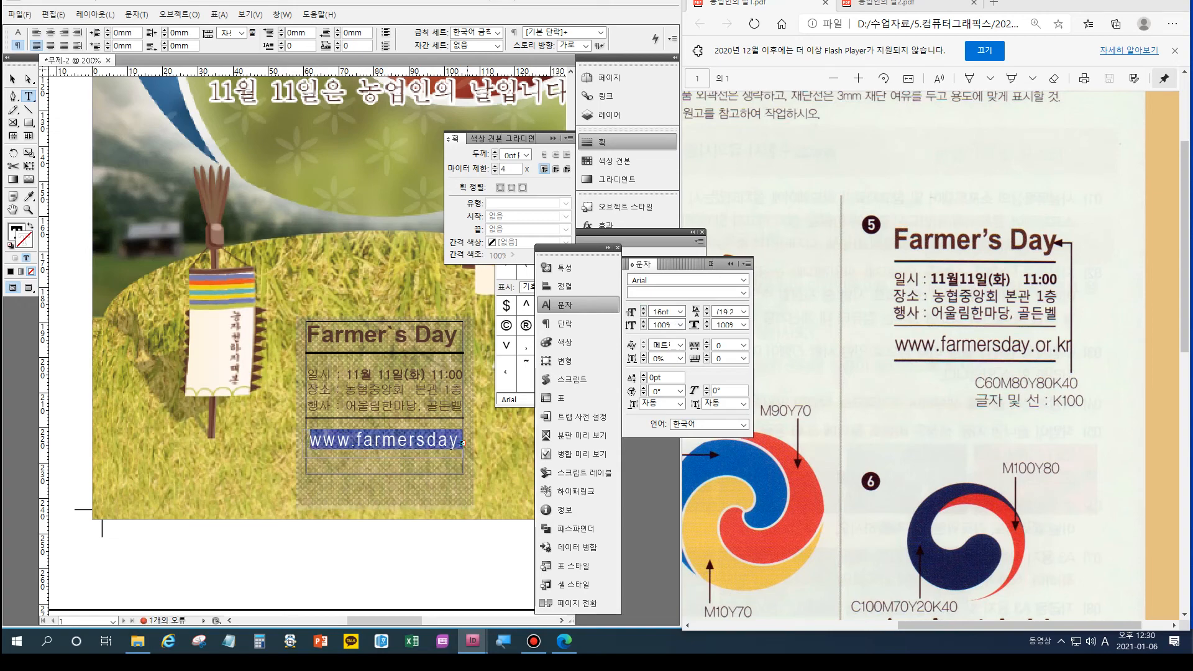
pyautogui.press('Escape')
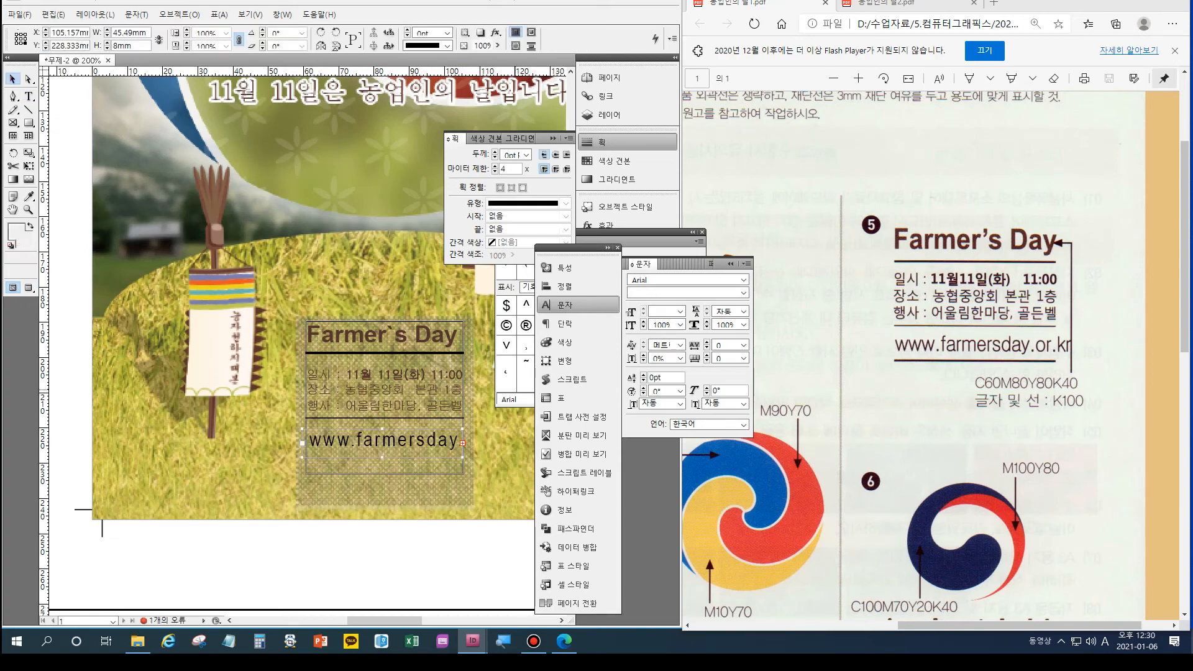
# - Resize the web address frame to about 48.8 x 8 mm and nudge it vertically to a Y position of about 228.6 mm
pyautogui.moveTo(462, 457); pyautogui.dragTo(472, 452)
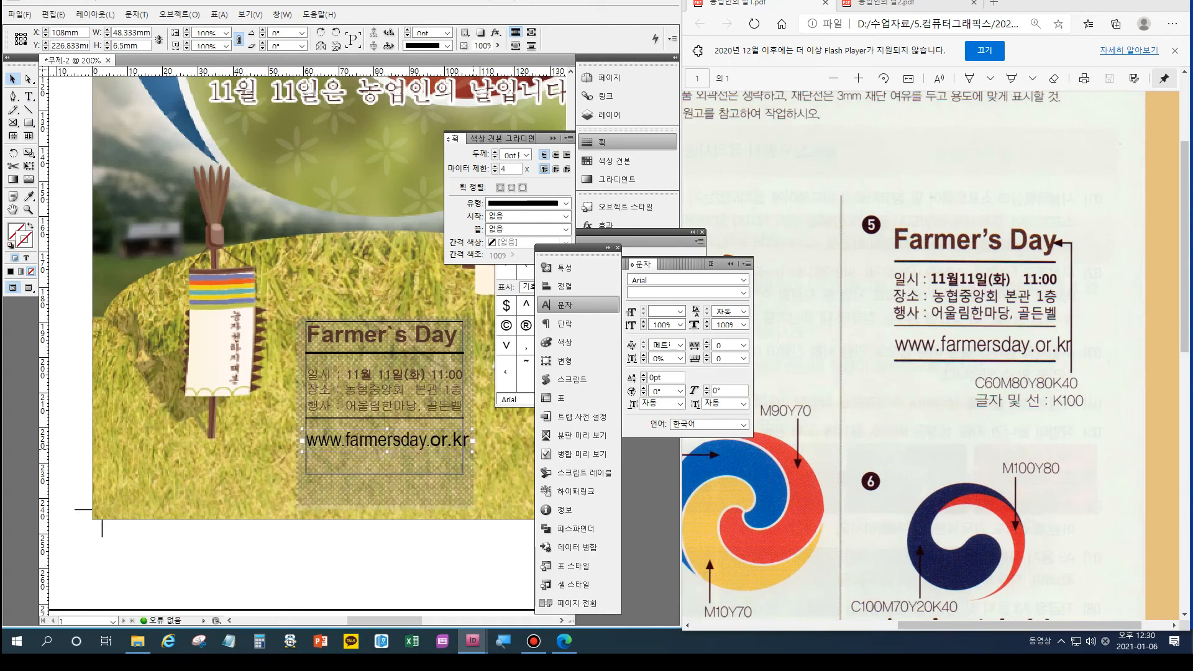
pyautogui.moveTo(472, 452); pyautogui.dragTo(474, 457)
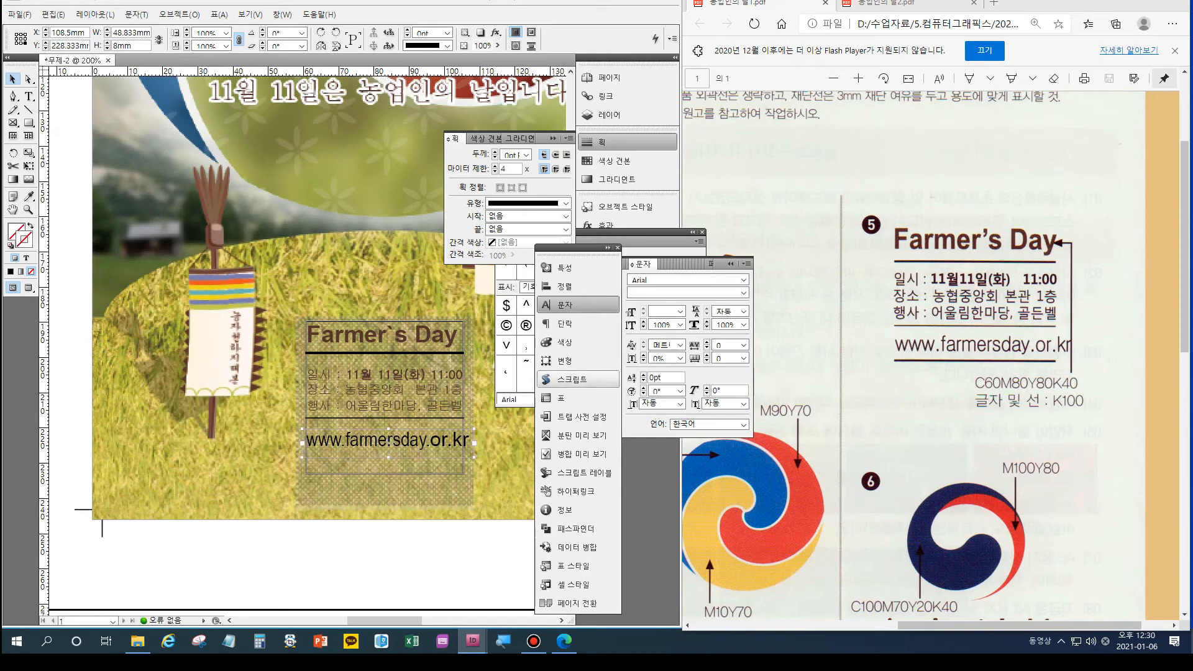
pyautogui.press('Up')
pyautogui.press('Up')
pyautogui.press('Up')
pyautogui.press('Up')
pyautogui.press('Up')
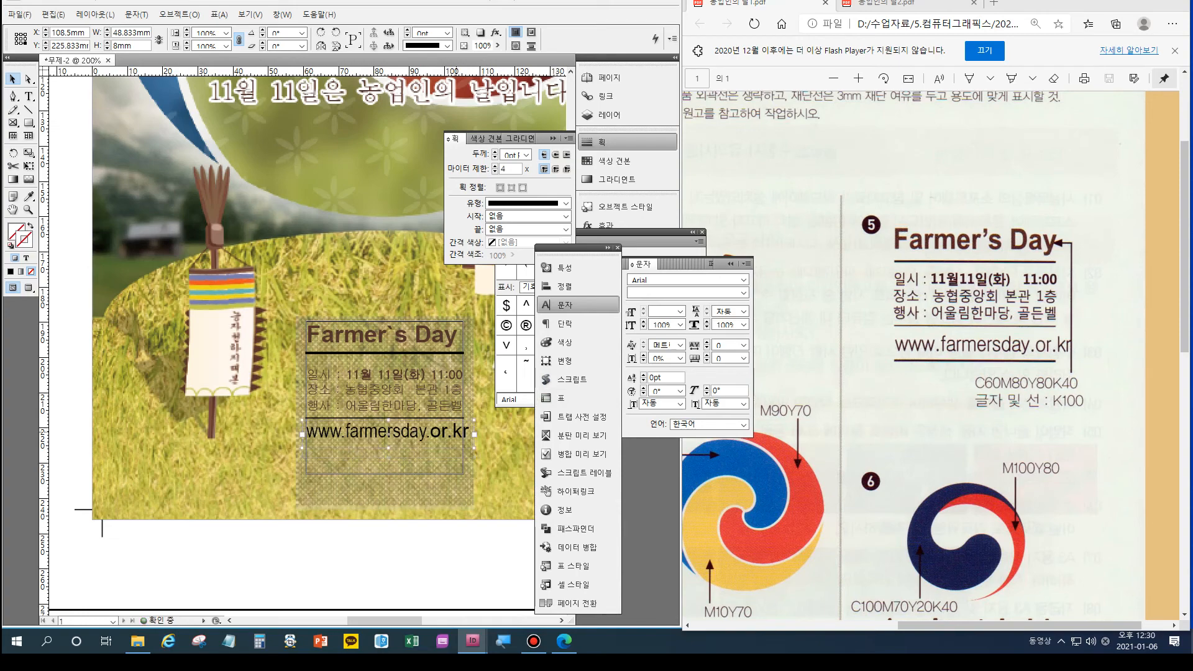
pyautogui.press('Down')
pyautogui.hotkey('shift', 'Down')
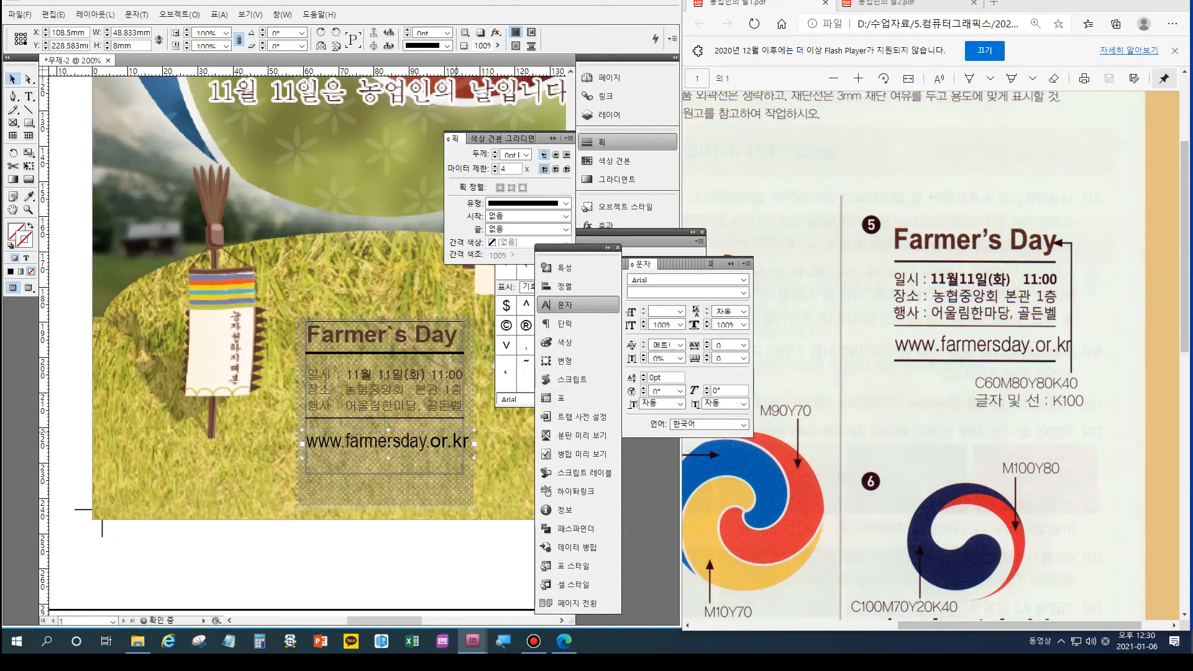
# - Copy the 2 pt rule beneath the "Farmer's Day" heading to just below the web address, at a Y position of about 228.6 mm
pyautogui.click(372, 352)
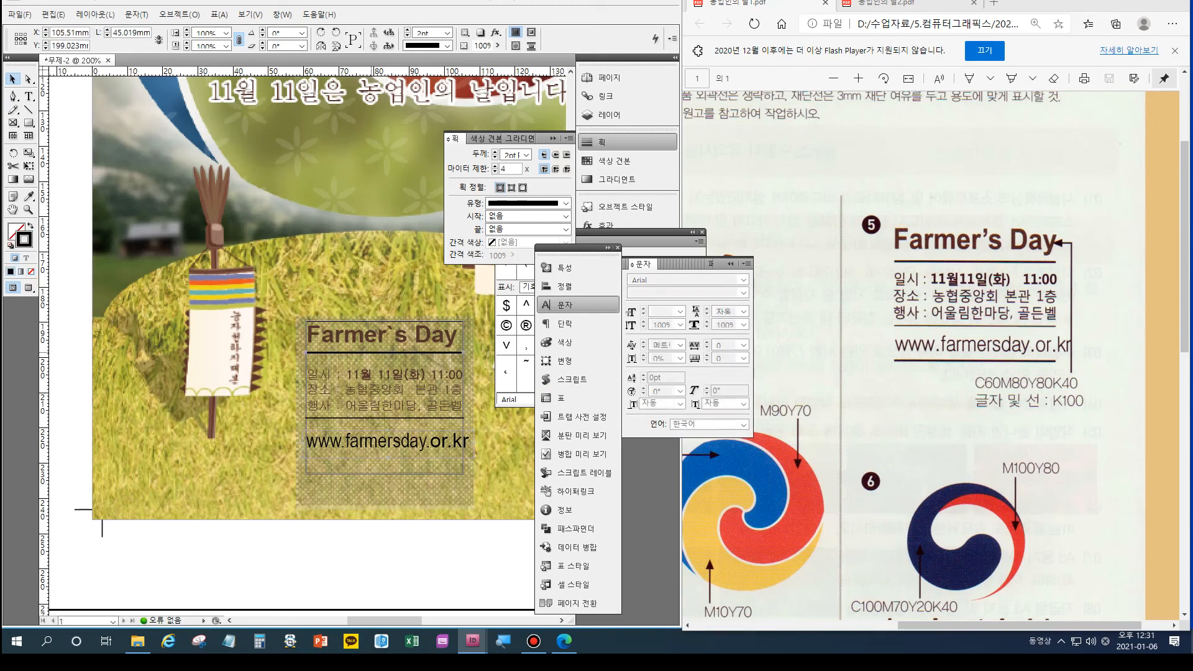
pyautogui.moveTo(372, 353); pyautogui.dragTo(373, 457)
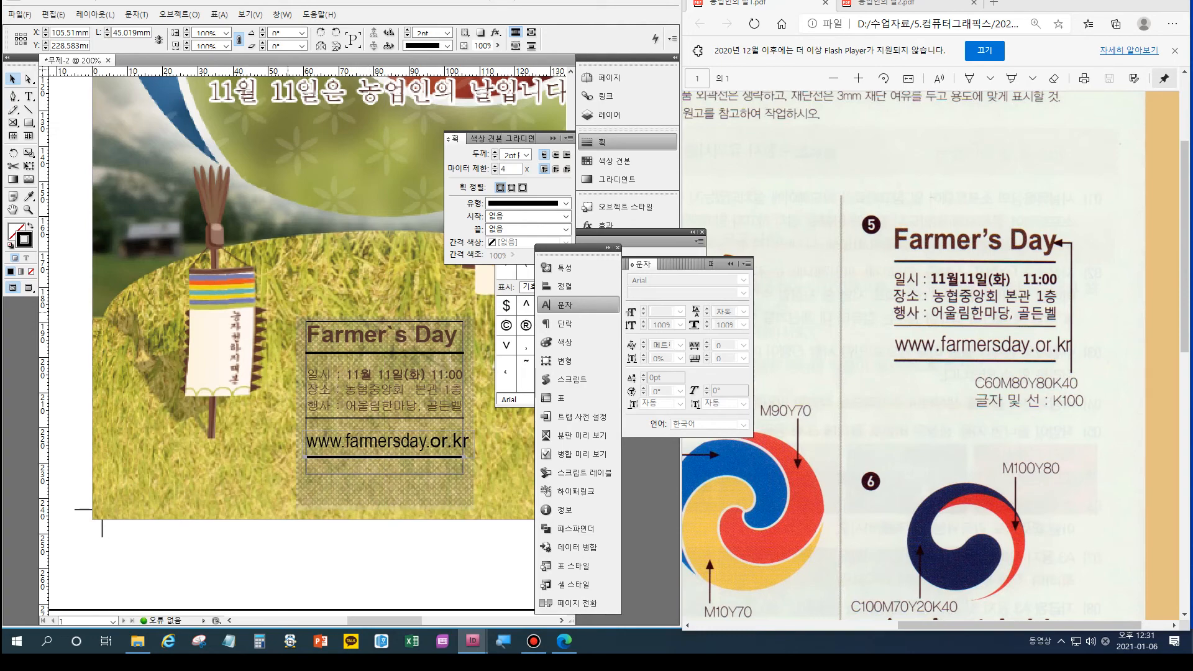
pyautogui.click(492, 488)
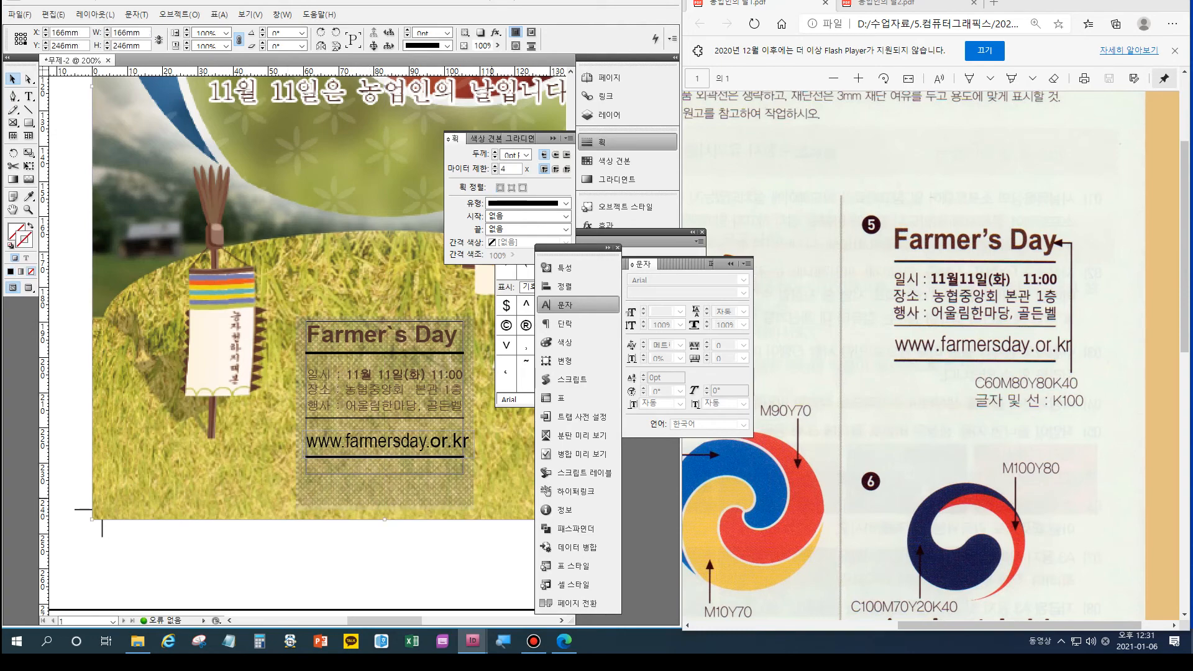
# - Select the whole event text block with its rules and nudge it down to a Y position of about 238.2 mm, leaving nothing selected
pyautogui.moveTo(497, 570); pyautogui.dragTo(297, 293)
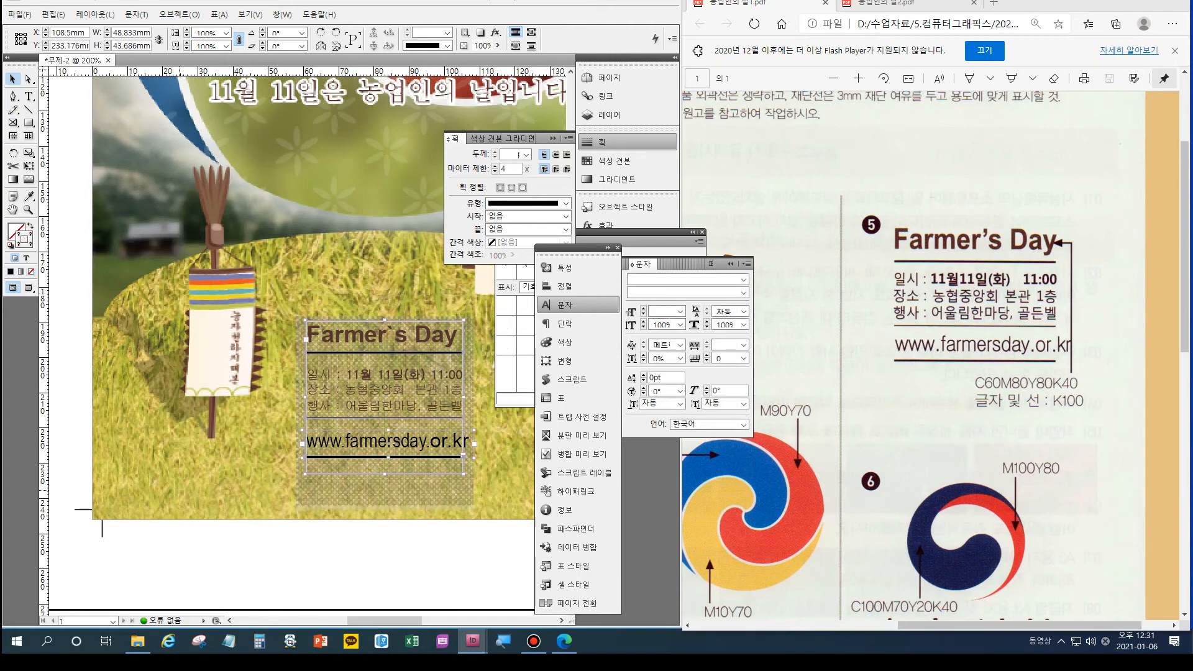
pyautogui.hotkey('shift', 'Down')
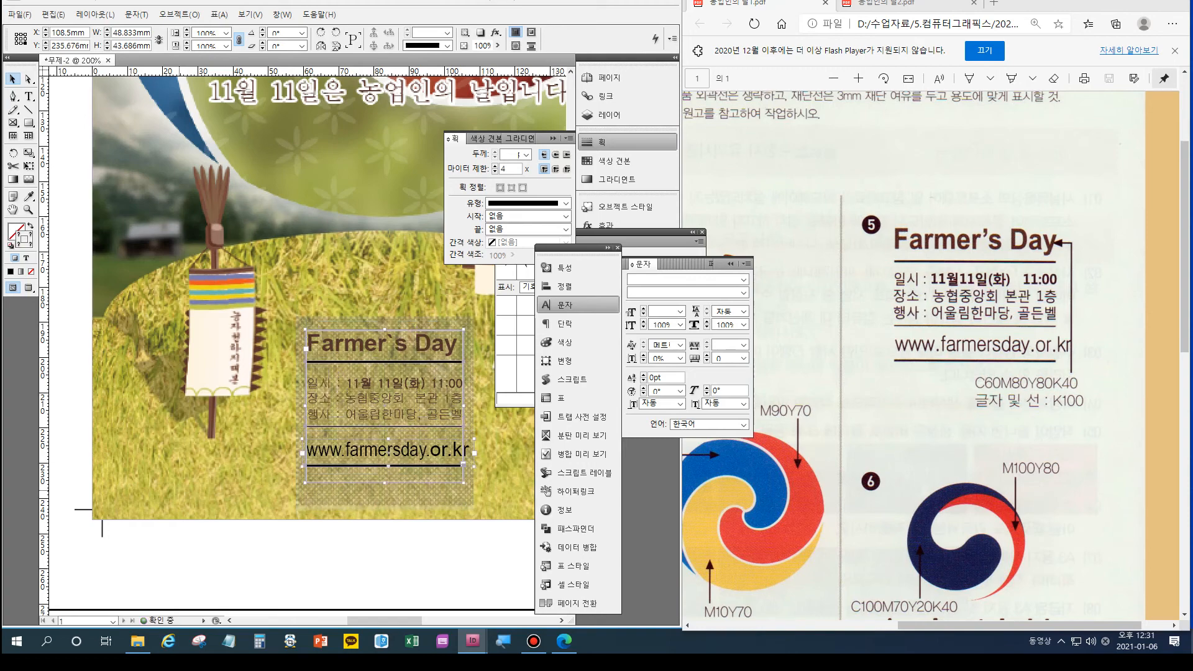
pyautogui.hotkey('shift', 'Down')
pyautogui.hotkey('ctrl', 'shift', 'a')
pyautogui.press('w')
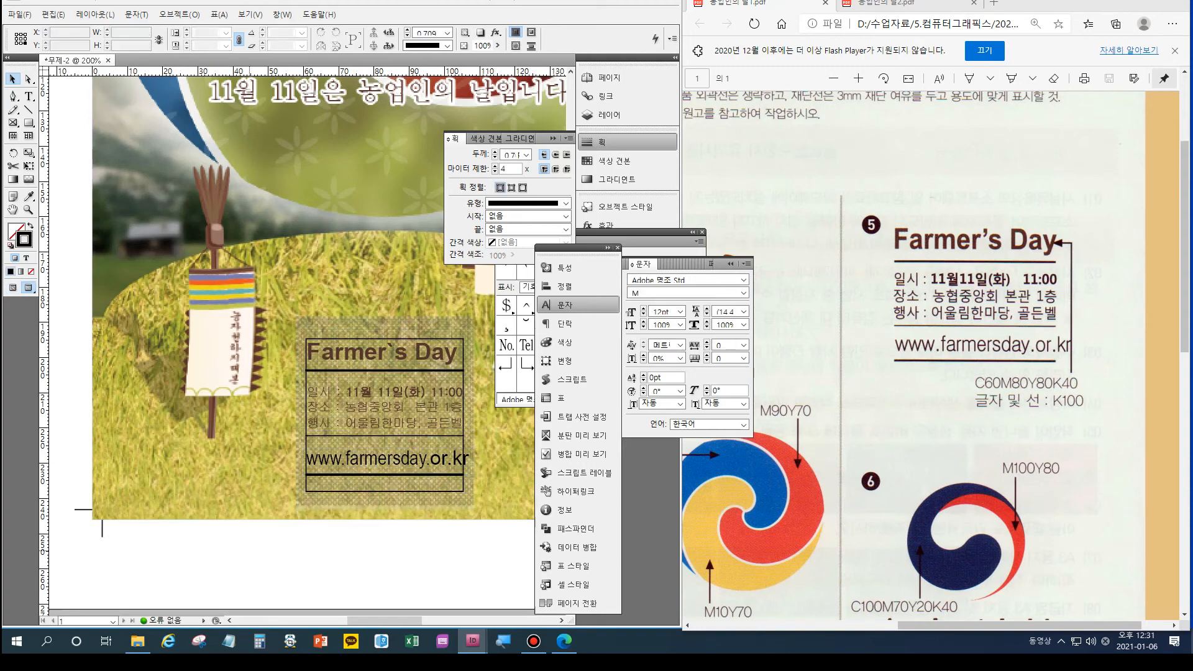
pyautogui.click(401, 491)
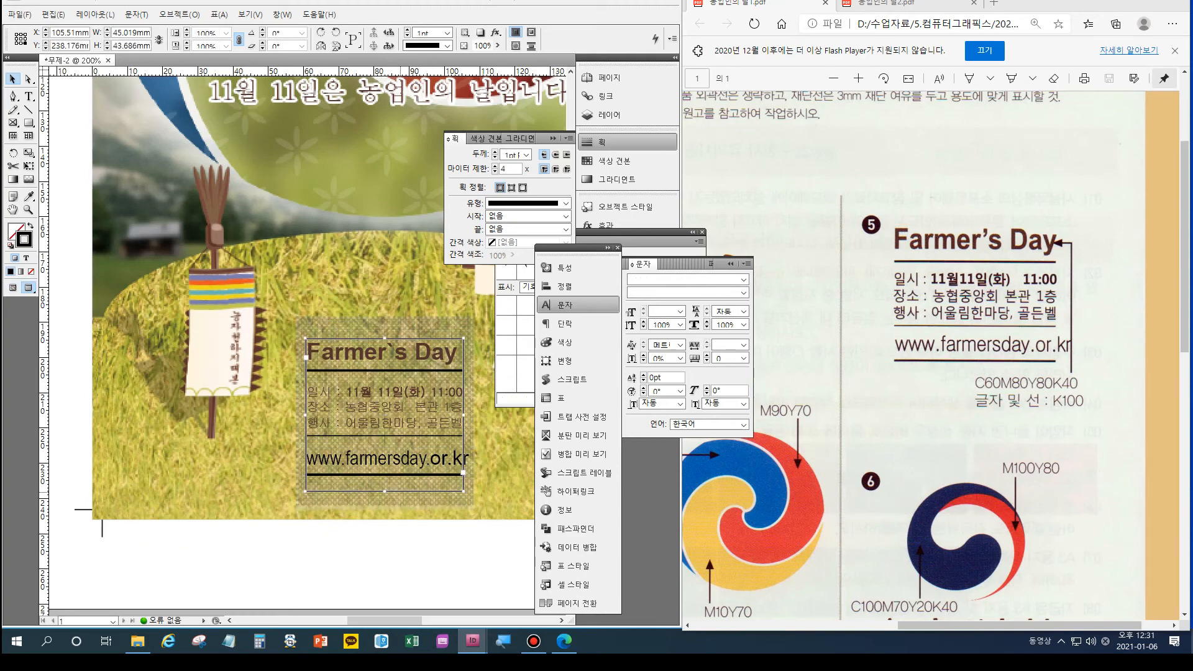
pyautogui.hotkey('ctrl', 'shift', 'a')
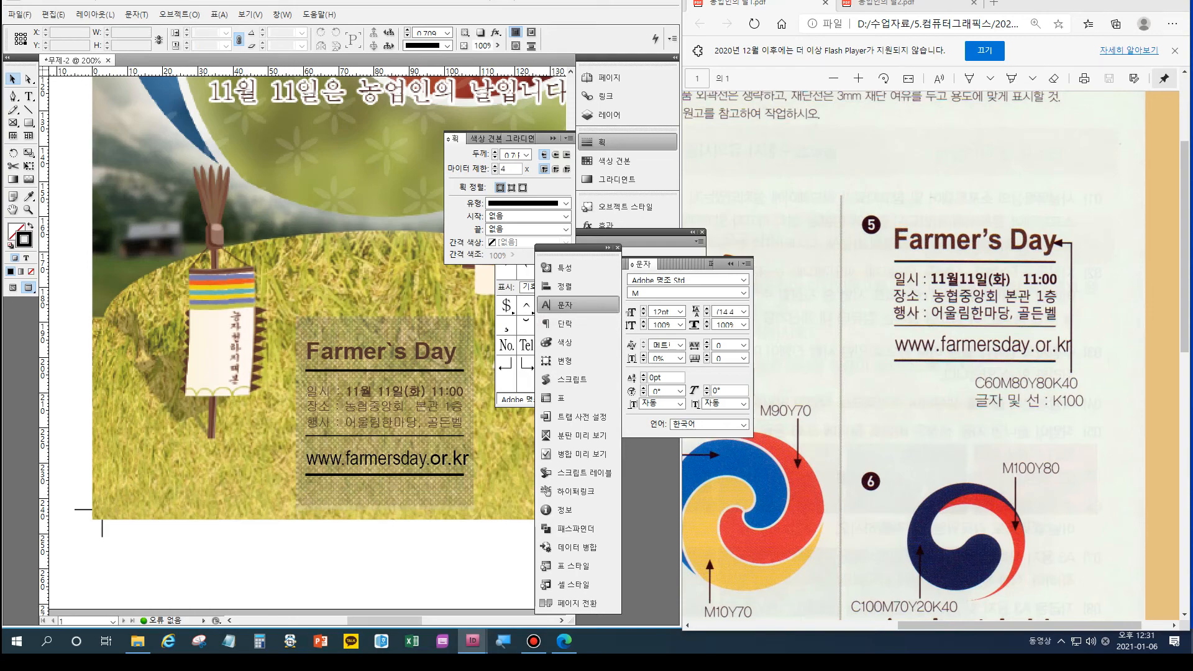
# - Select the whole web address line and set its font style to Arial Regular
pyautogui.press('t')
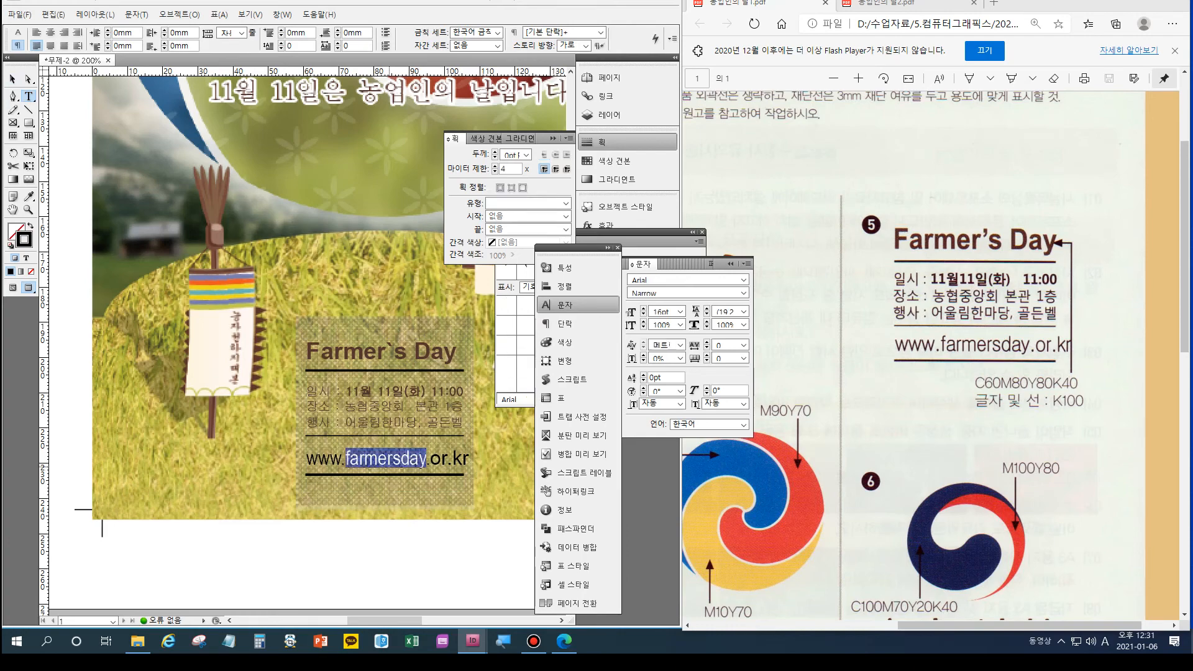
pyautogui.tripleClick(385, 458)
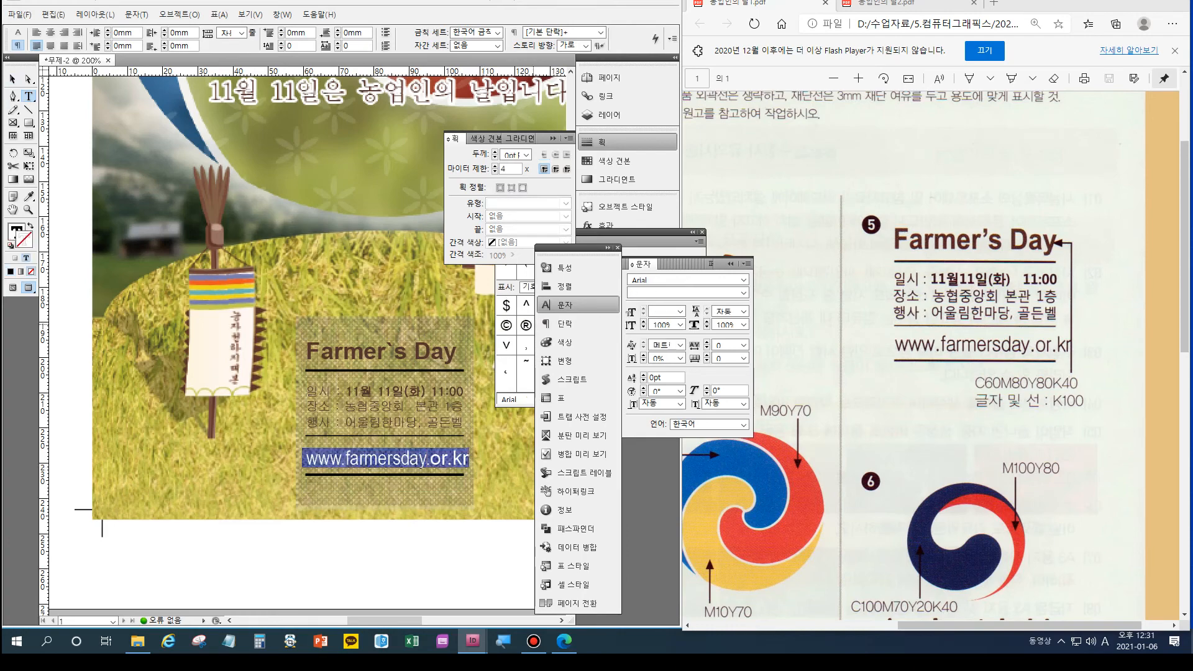
pyautogui.click(744, 293)
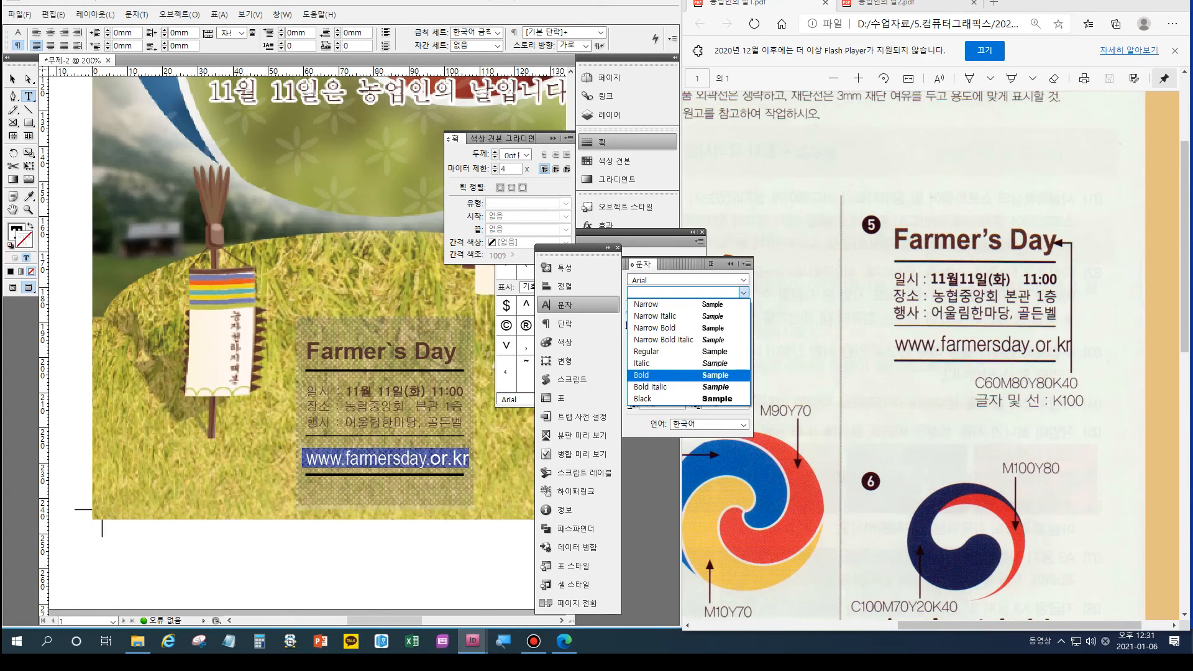
pyautogui.click(714, 351)
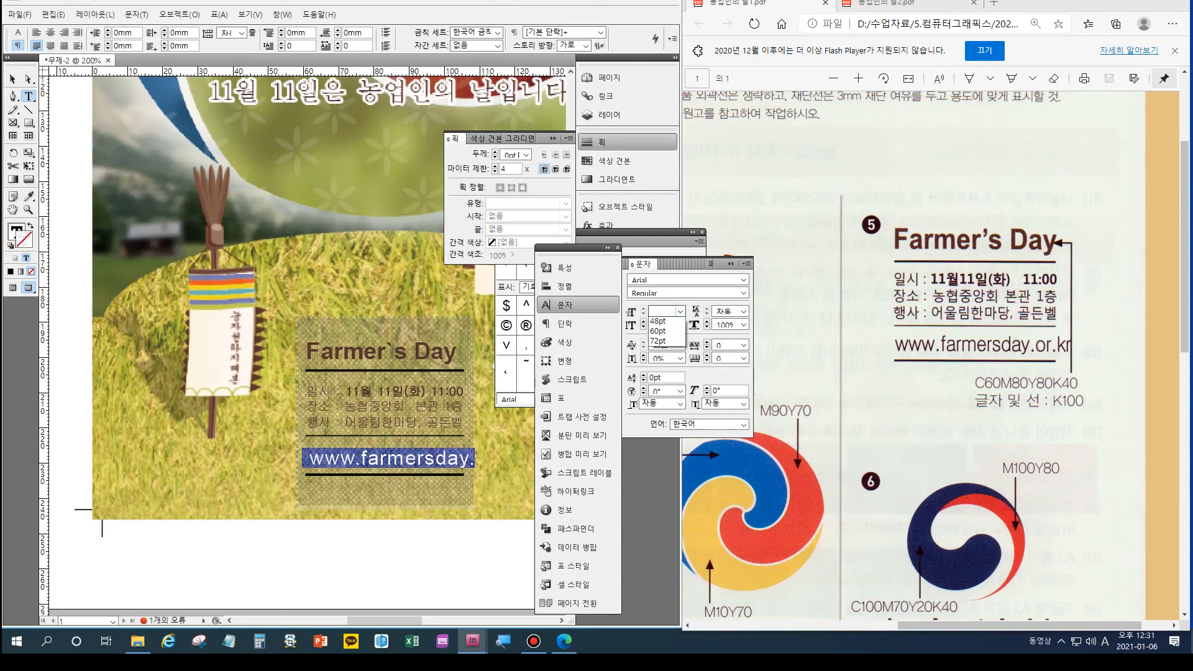
# - Adjust the web address text size to 14 pt so the full address fits on one line
pyautogui.click(680, 311)
pyautogui.click(666, 412)
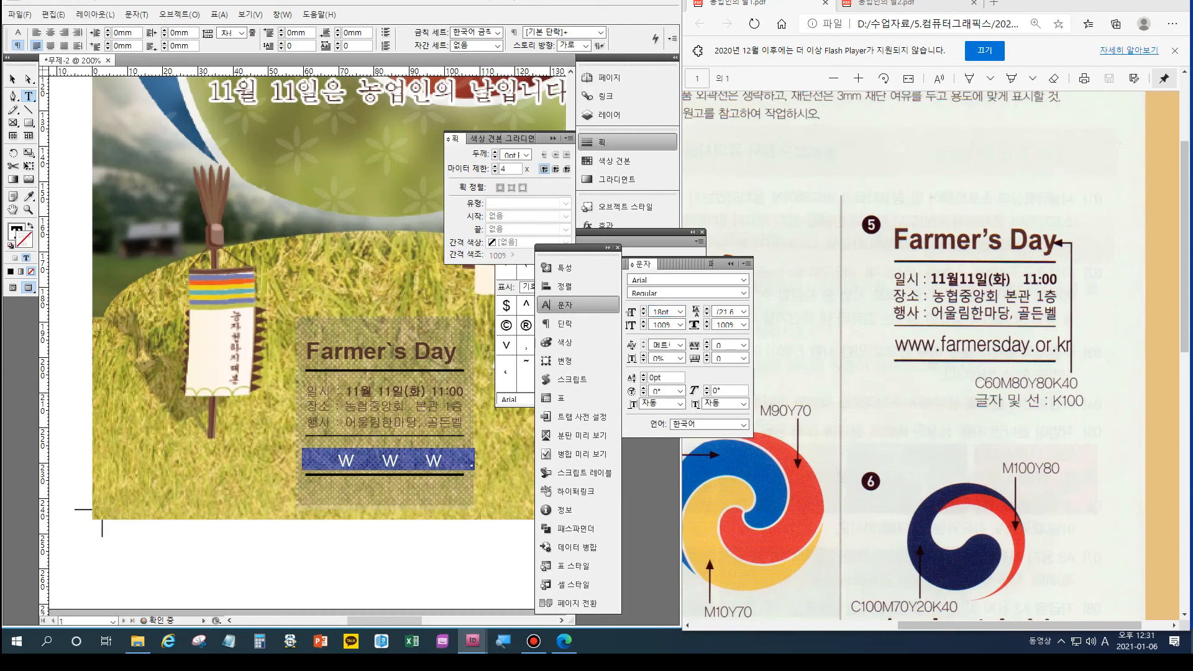
pyautogui.click(680, 310)
pyautogui.click(659, 362)
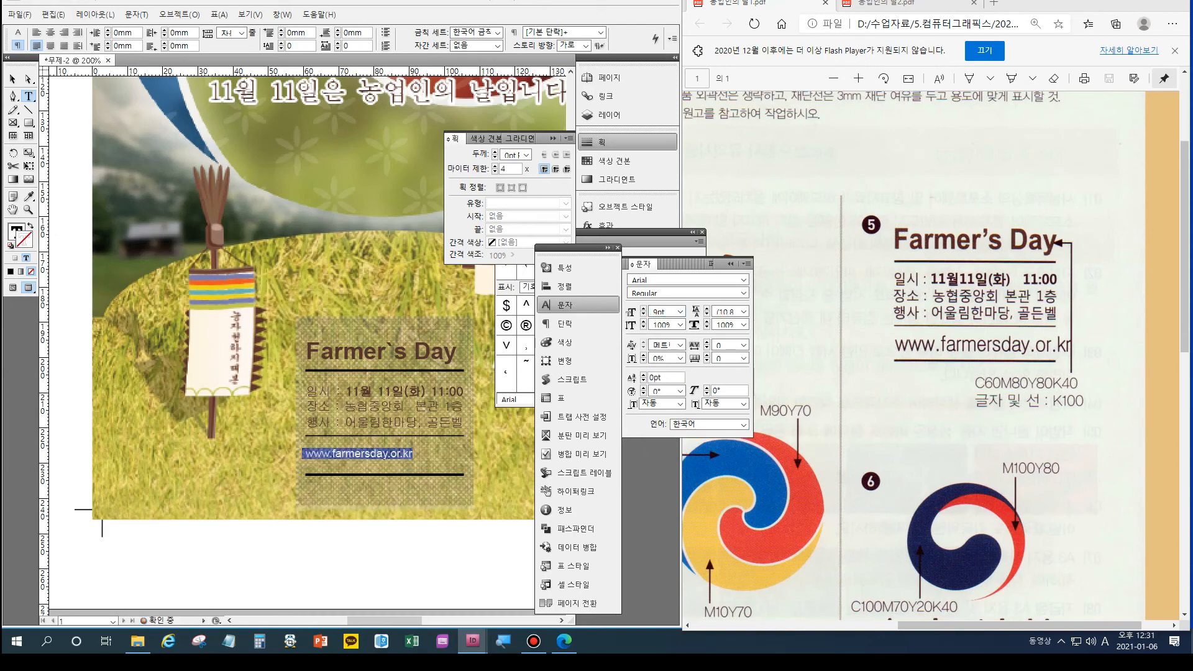
pyautogui.hotkey('ctrl', 'shift', '.')
pyautogui.hotkey('ctrl', 'shift', '.')
pyautogui.hotkey('ctrl', 'shift', '.')
pyautogui.hotkey('ctrl', 'shift', '.')
pyautogui.hotkey('ctrl', 'shift', '.')
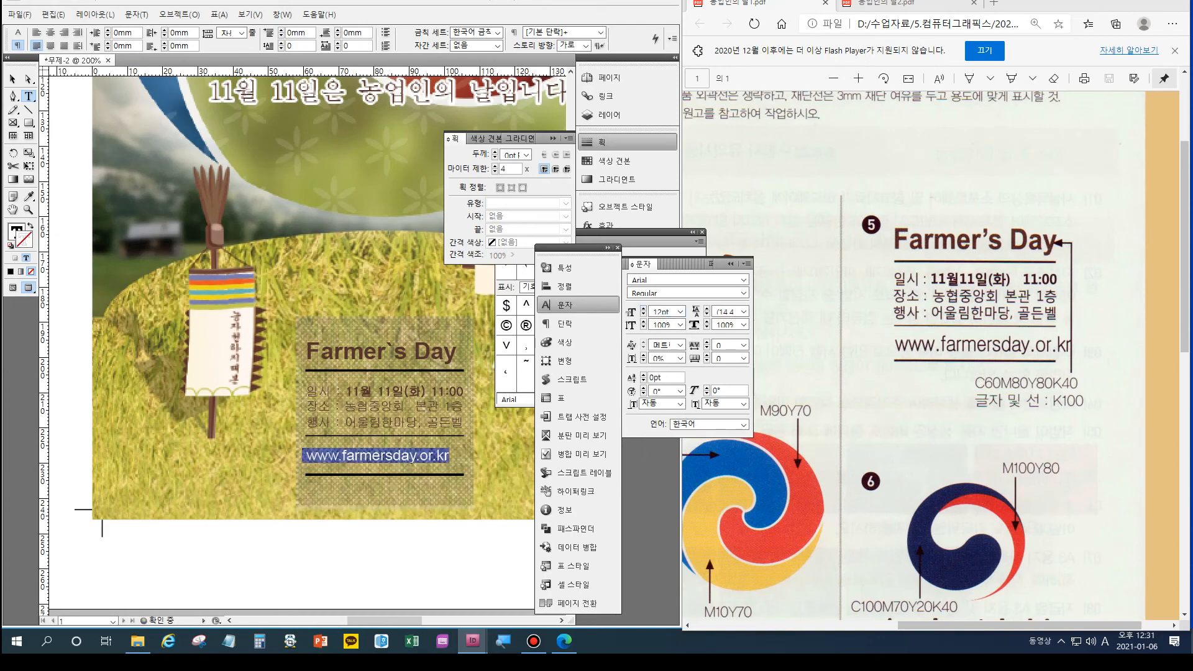
pyautogui.hotkey('ctrl', 'shift', '.')
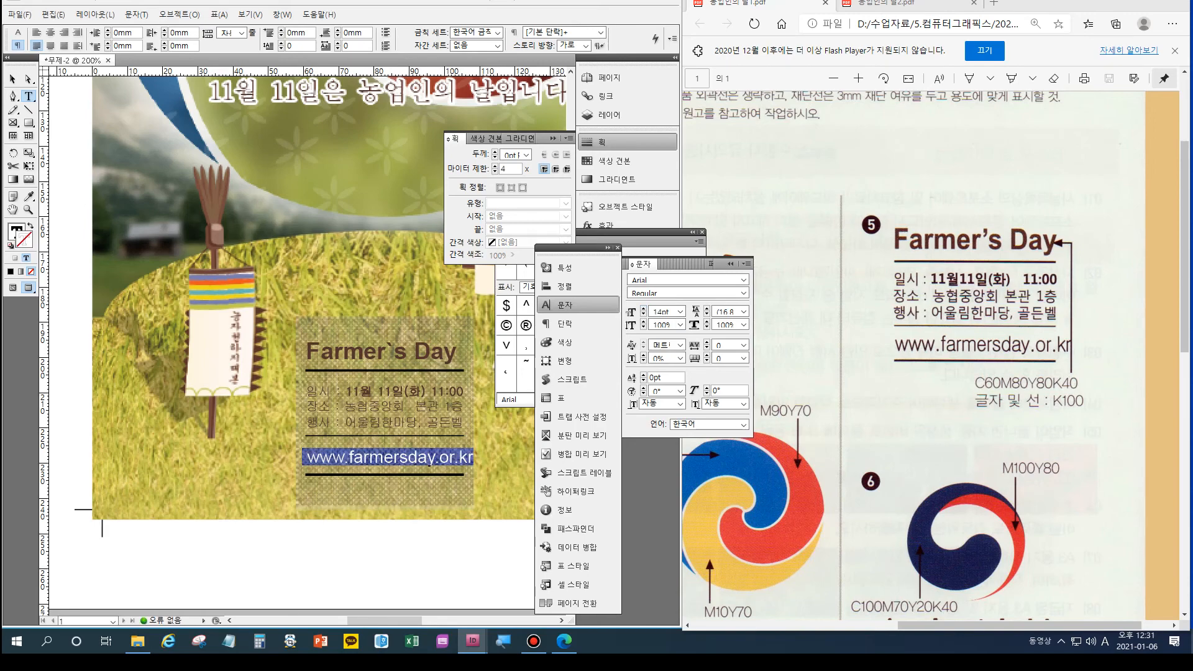
pyautogui.click(628, 160)
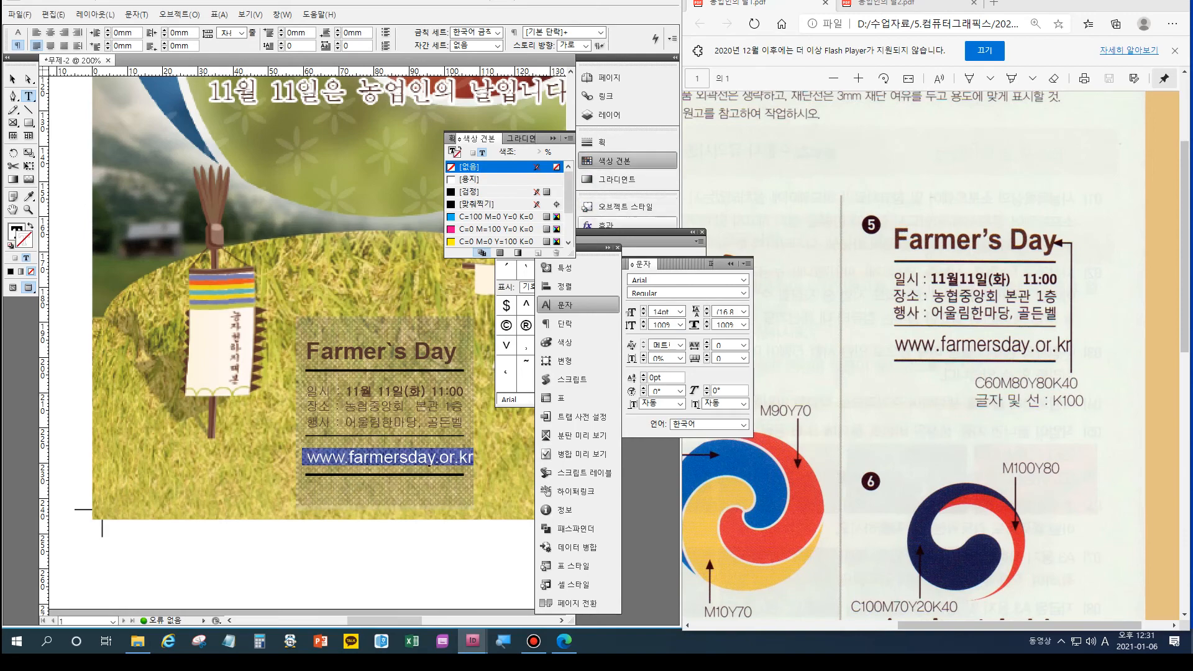
pyautogui.click(494, 241)
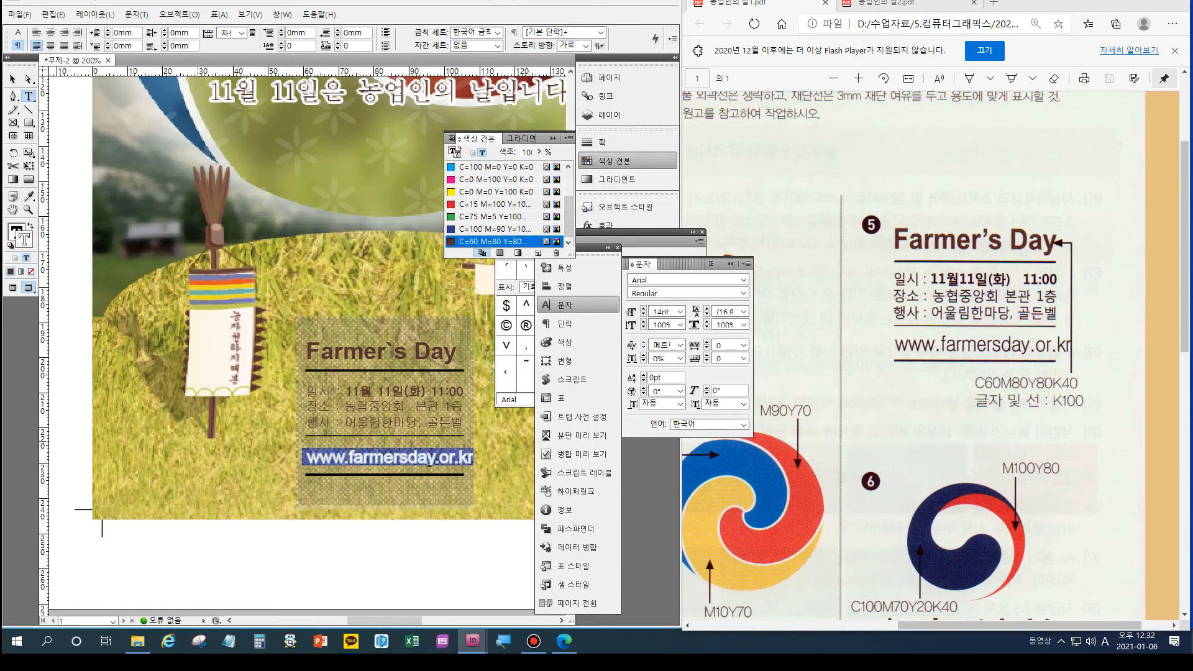
pyautogui.scroll(2, 503, 204)
pyautogui.click(494, 167)
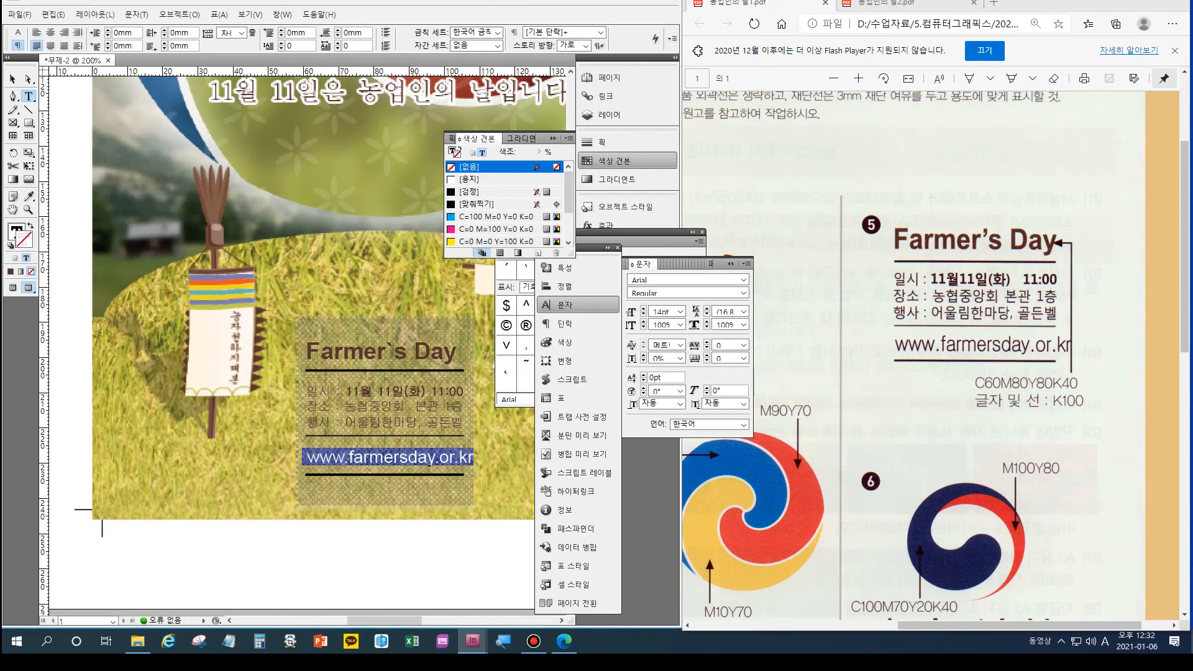
# - Fill the web address text with the C=60 M=80 Y=80 K=40 brown swatch and deselect it
pyautogui.click(452, 150)
pyautogui.moveTo(568, 193); pyautogui.dragTo(568, 220)
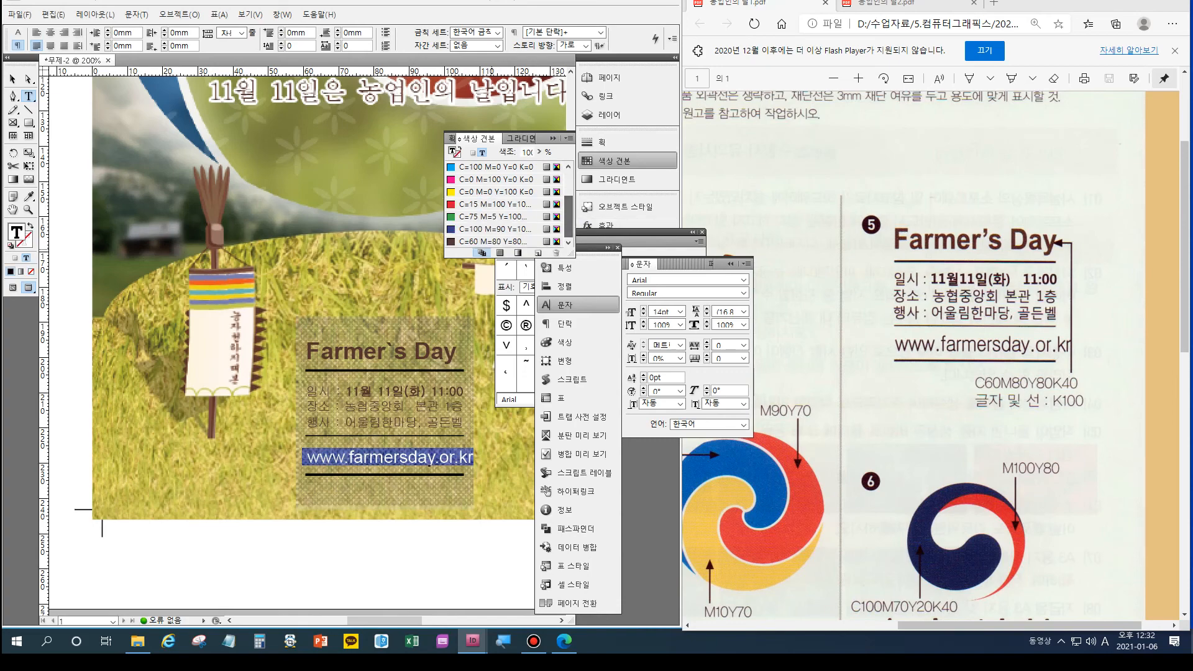
pyautogui.click(494, 241)
pyautogui.click(331, 556)
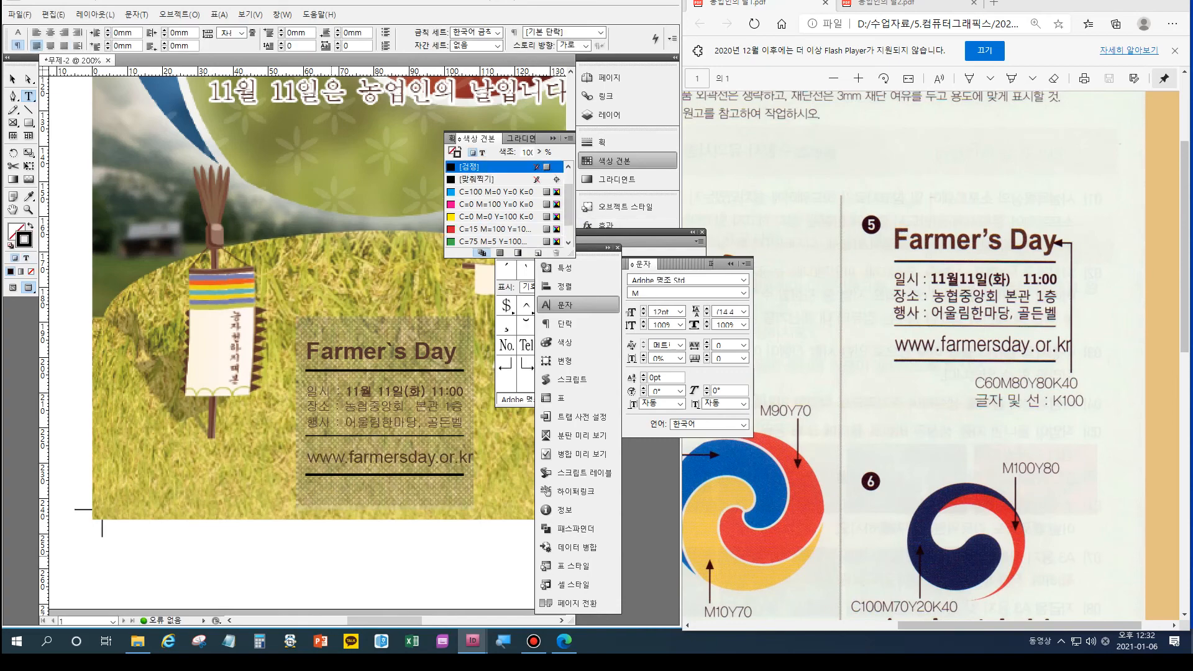
# - Fit the whole page in view and try to save the poster document
pyautogui.doubleClick(12, 210)
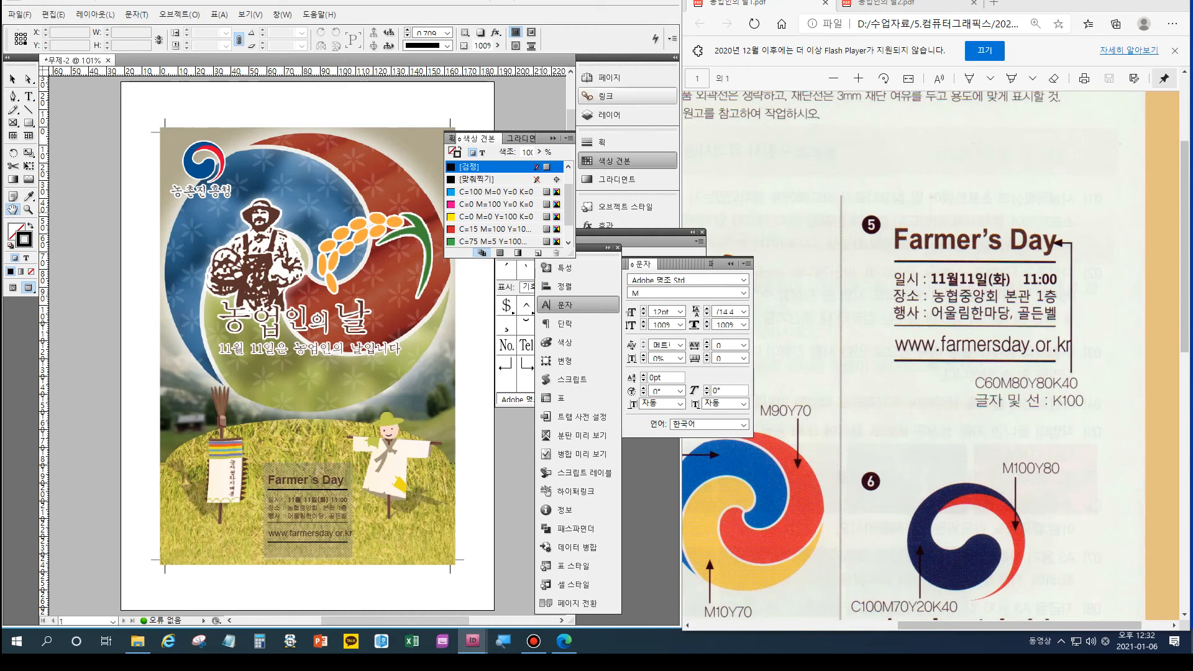
pyautogui.hotkey('ctrl', 's')
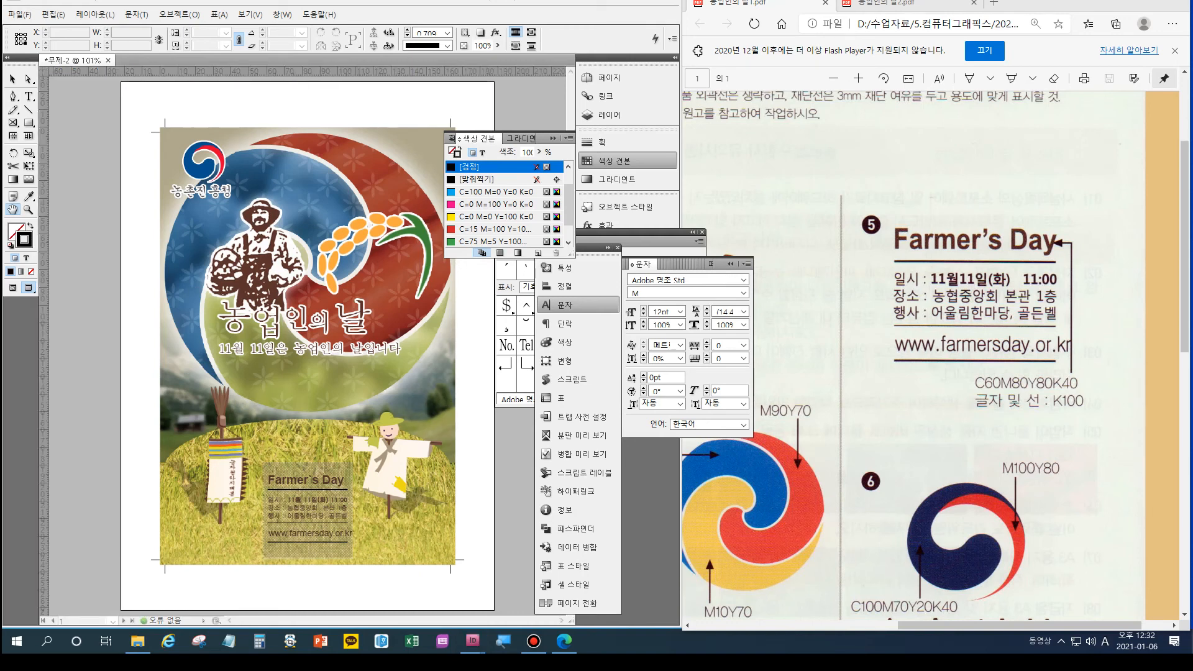
# - Draw a text frame under the image beside the lower-left crop mark and enlarge it to about 17.5 x 8 mm
pyautogui.click(29, 96)
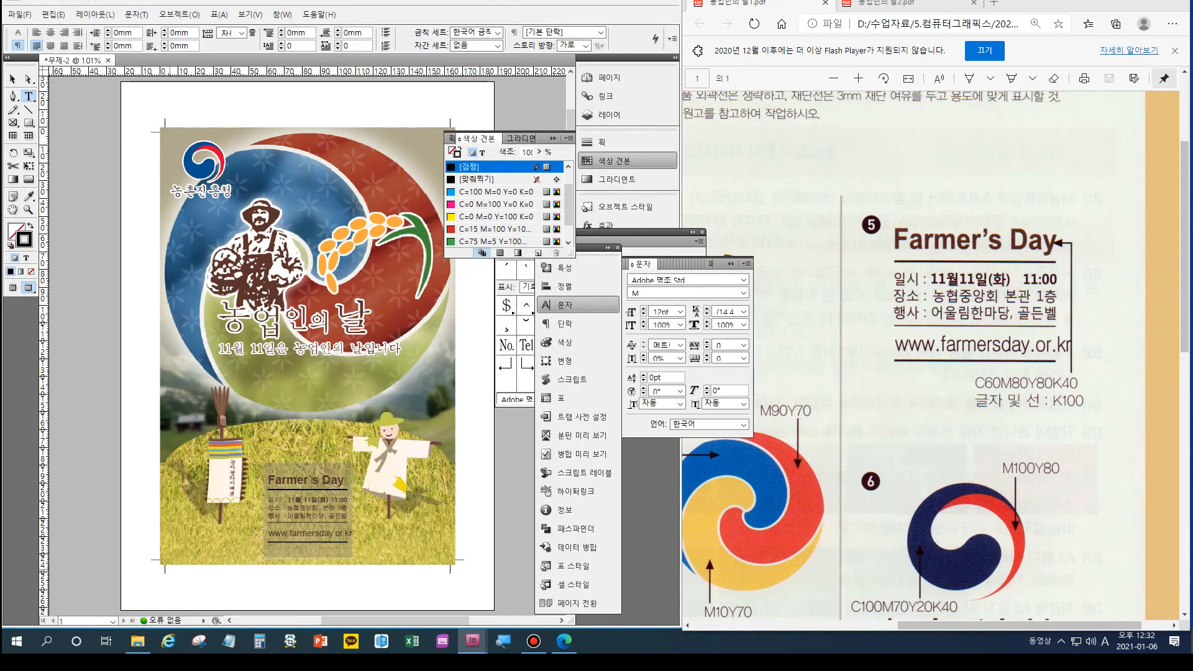
pyautogui.hotkey('ctrl', '=')
pyautogui.hotkey('ctrl', '=')
pyautogui.hotkey('ctrl', '=')
pyautogui.scroll(-7, 307, 346)
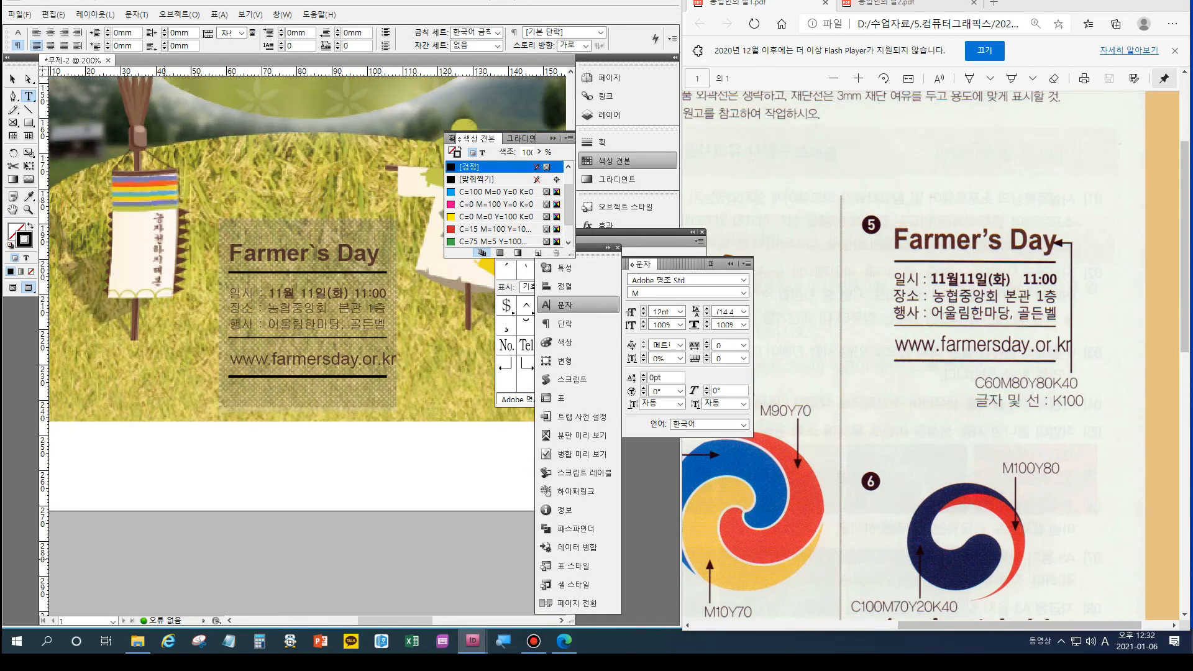
pyautogui.moveTo(407, 620); pyautogui.dragTo(370, 620)
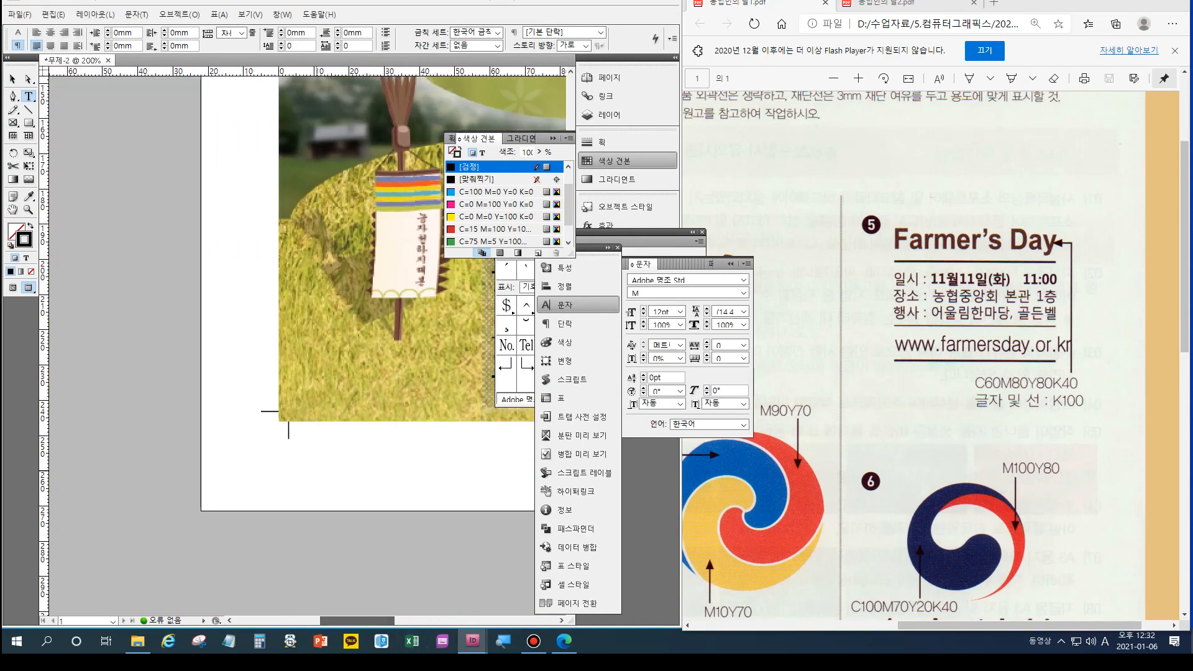
pyautogui.moveTo(294, 424)
pyautogui.mouseDown()
pyautogui.moveTo(345, 442)
pyautogui.moveTo(334, 441)
pyautogui.mouseUp()
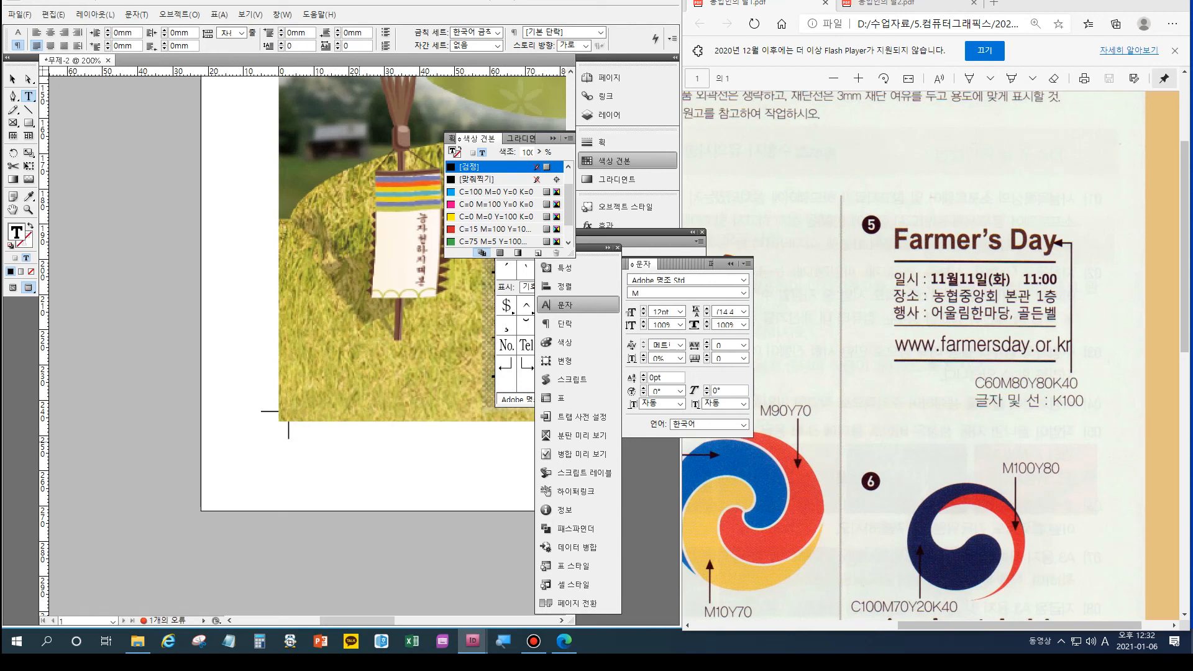
pyautogui.press('Escape')
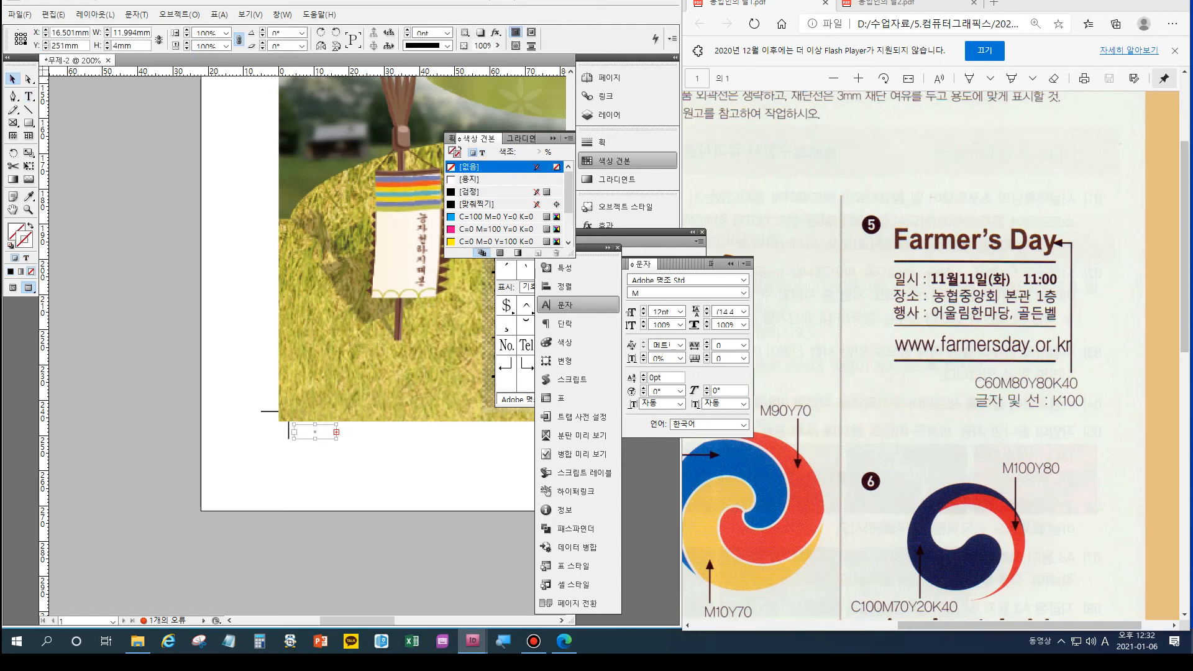
pyautogui.moveTo(336, 439); pyautogui.dragTo(356, 452)
# - Enter "10" in the new text frame, format it in 돋움 Regular at 10 pt and deselect the frame
pyautogui.doubleClick(318, 435)
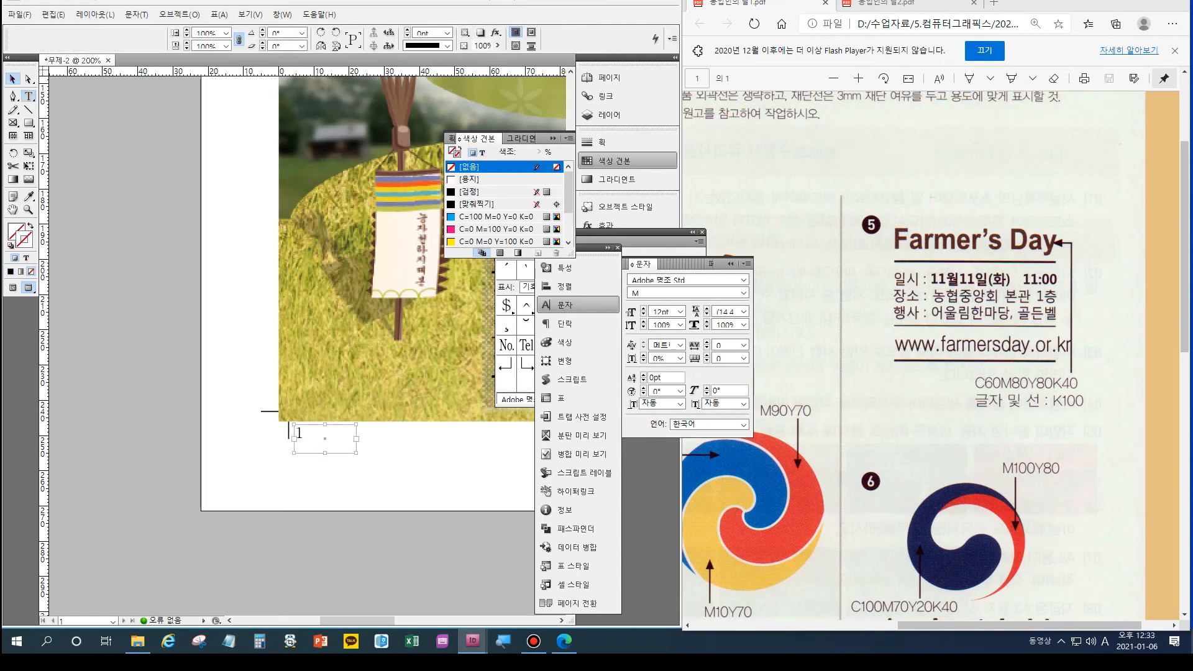
pyautogui.write('0')
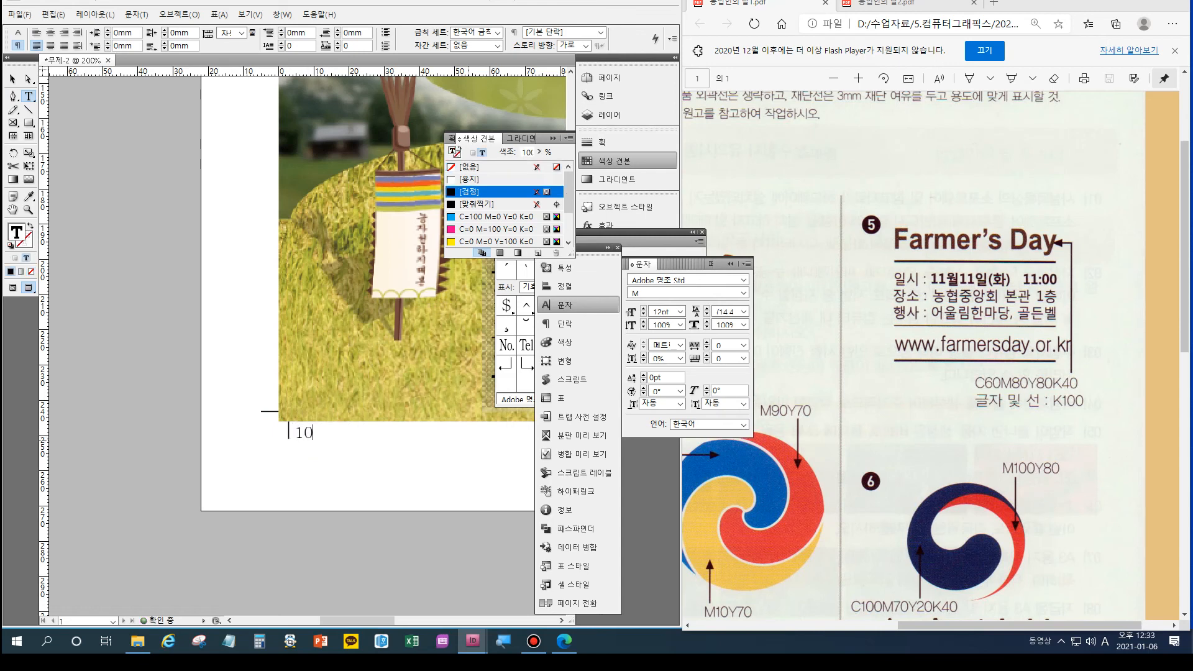
pyautogui.hotkey('ctrl', 'a')
pyautogui.click(743, 280)
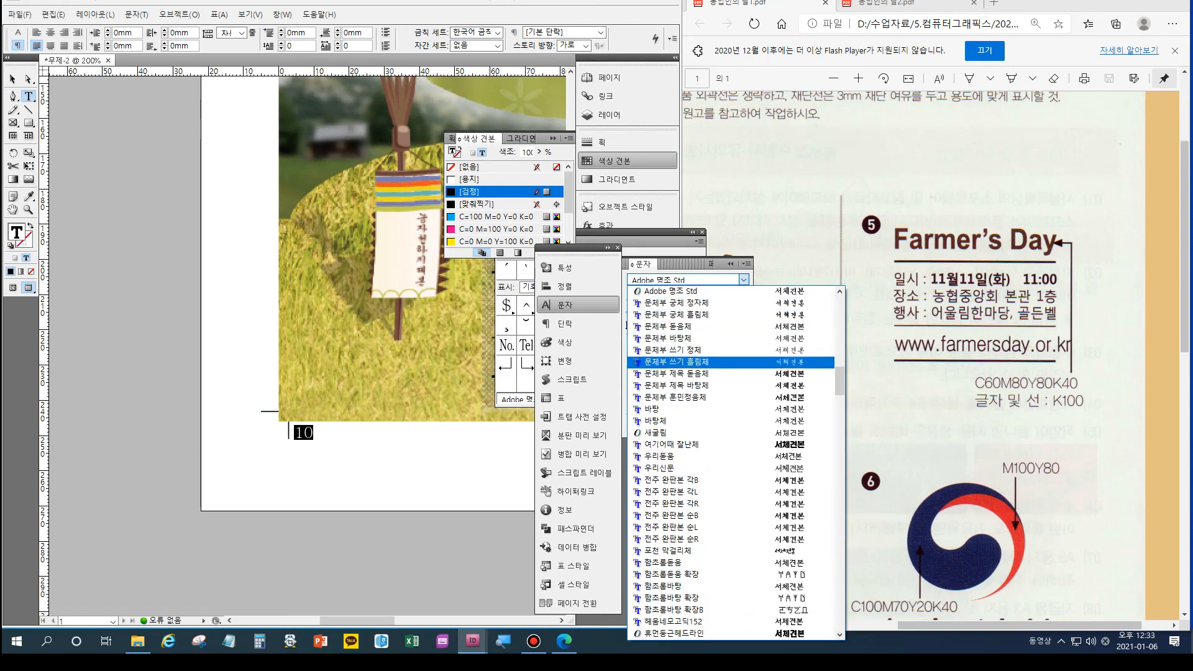
pyautogui.scroll(9, 731, 463)
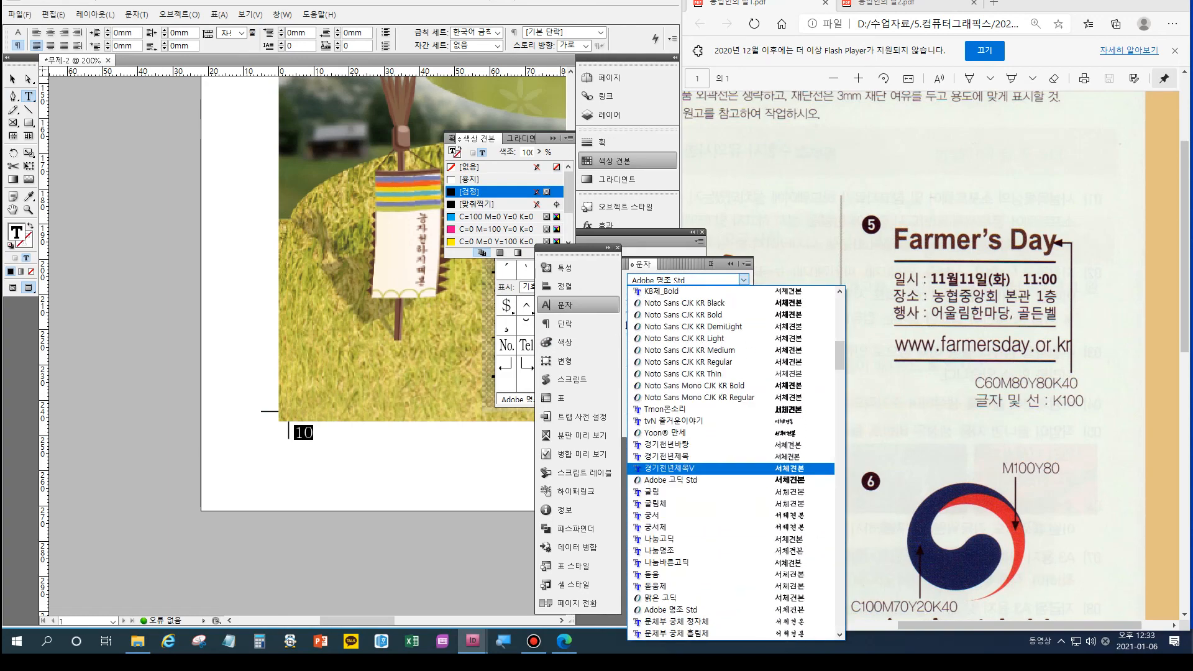
pyautogui.click(667, 574)
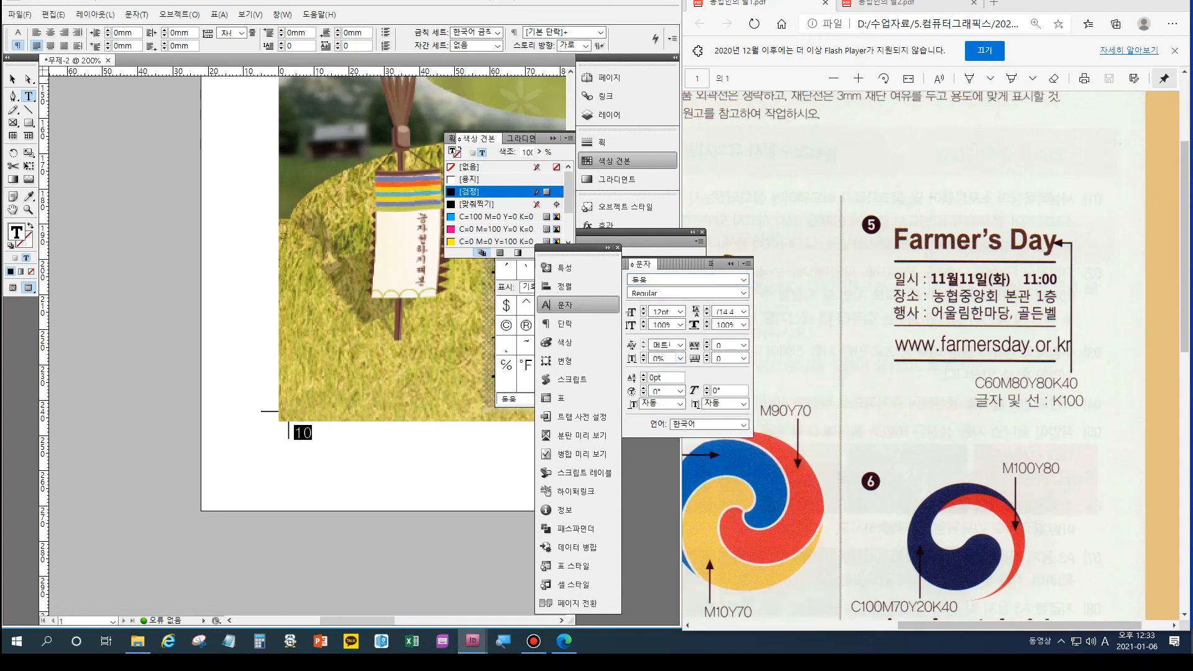
pyautogui.click(643, 314)
pyautogui.click(643, 314)
pyautogui.press('Escape')
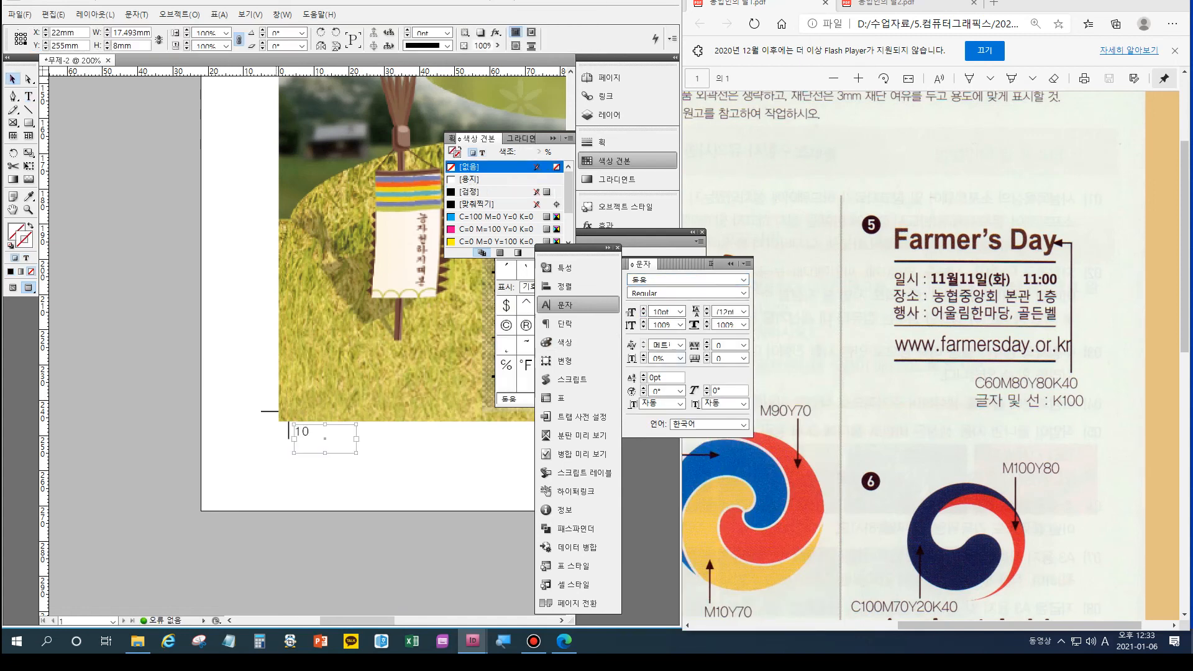
pyautogui.click(257, 441)
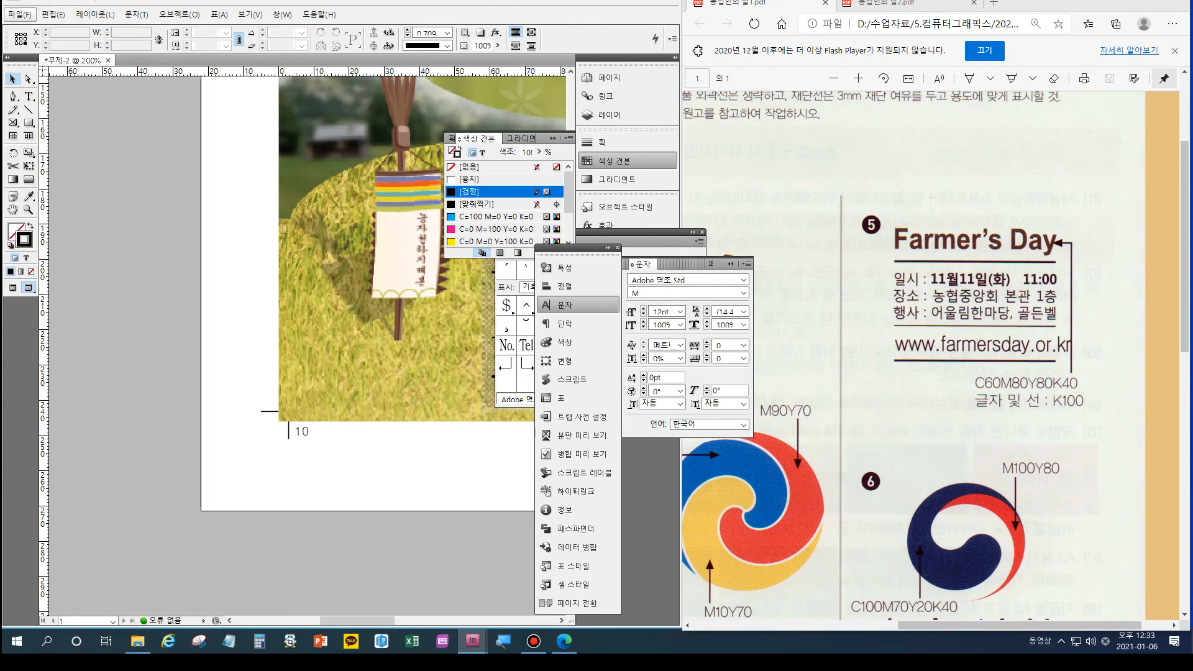
# - Save the poster as a new InDesign CS4 document named 10.indd in the 컴퓨터그래픽스 folder
pyautogui.click(19, 15)
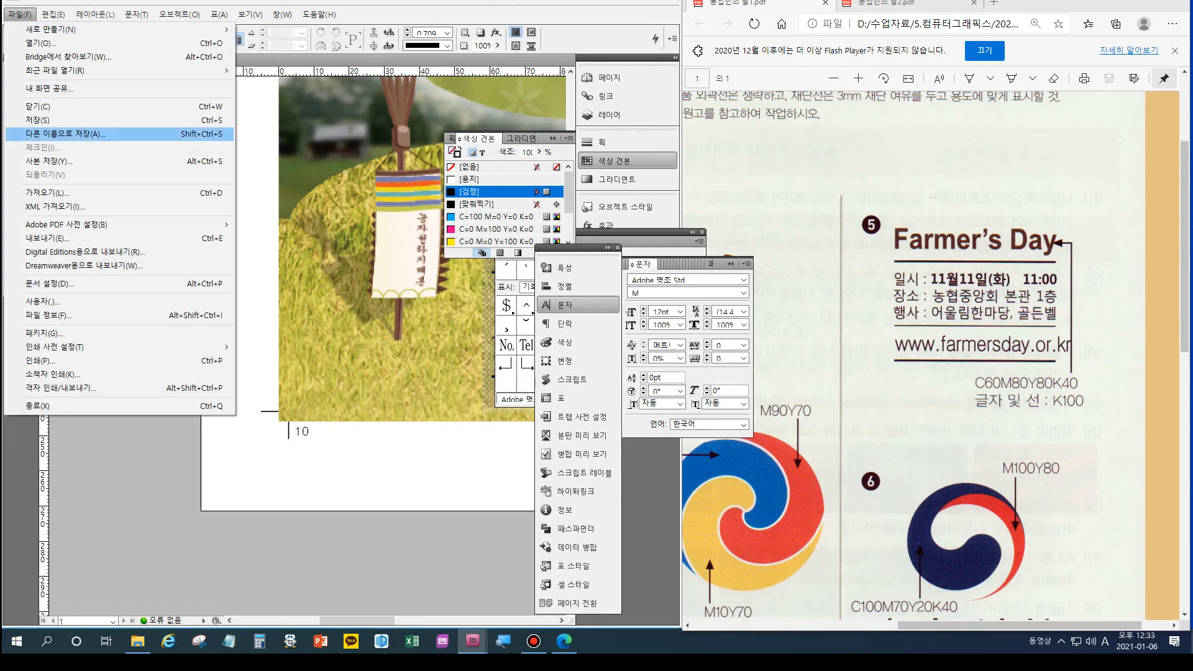
pyautogui.press('Return')
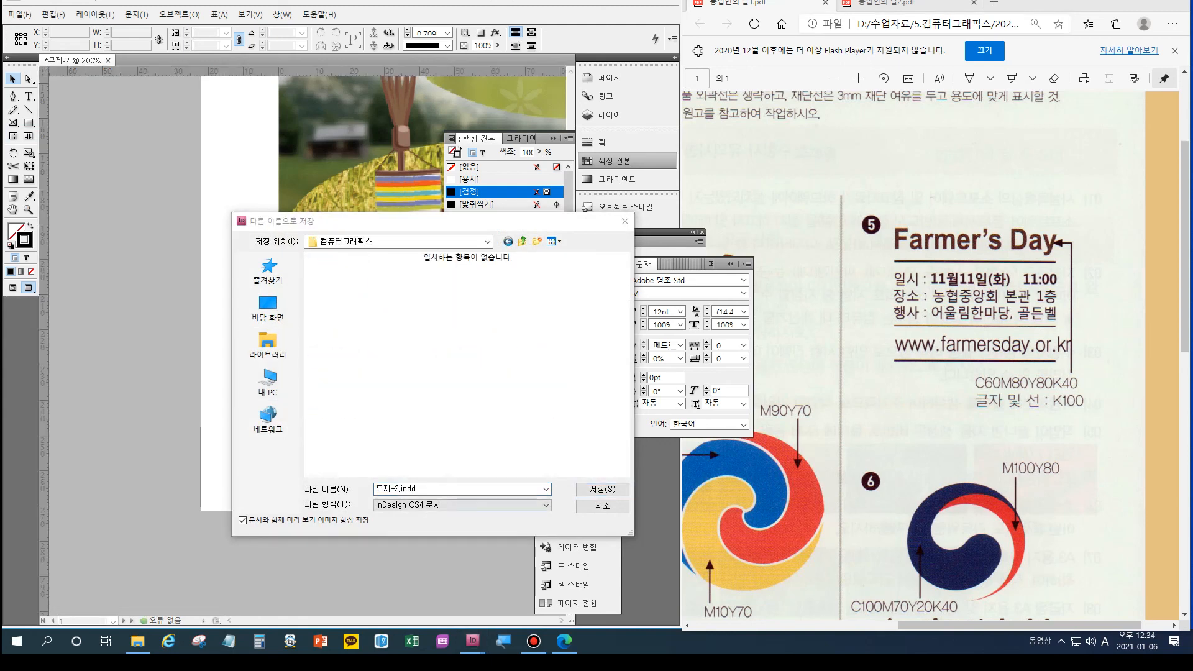
pyautogui.click(378, 489)
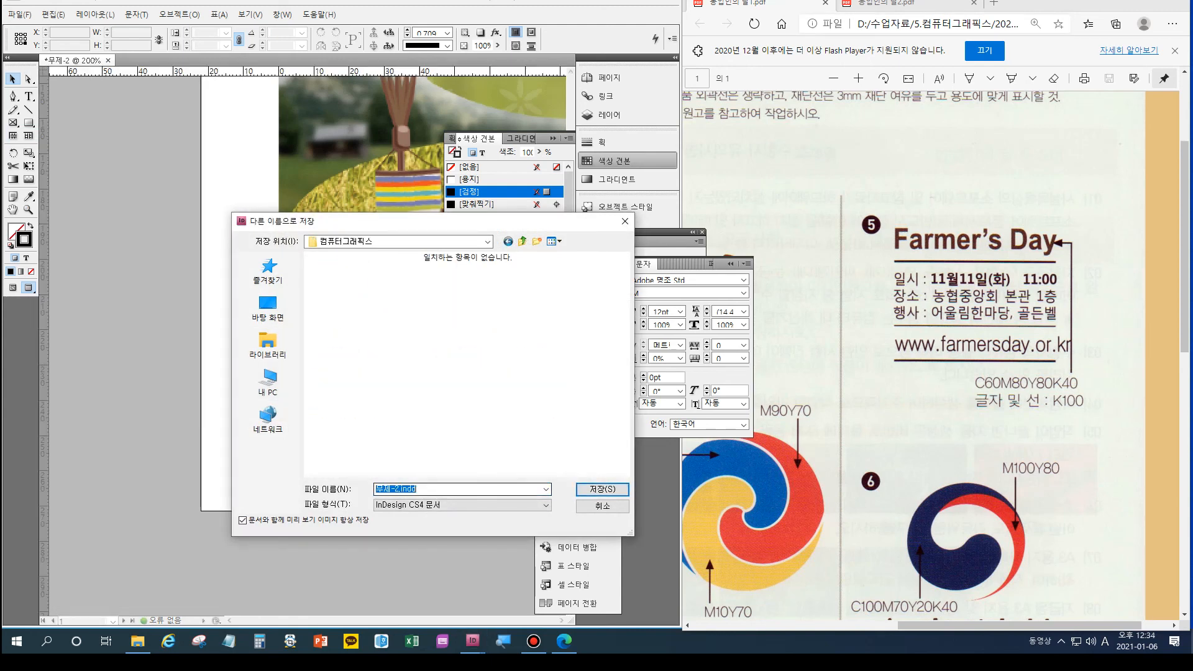
pyautogui.click(376, 489)
pyautogui.press('Delete')
pyautogui.press('Delete')
pyautogui.press('Delete')
pyautogui.press('Delete')
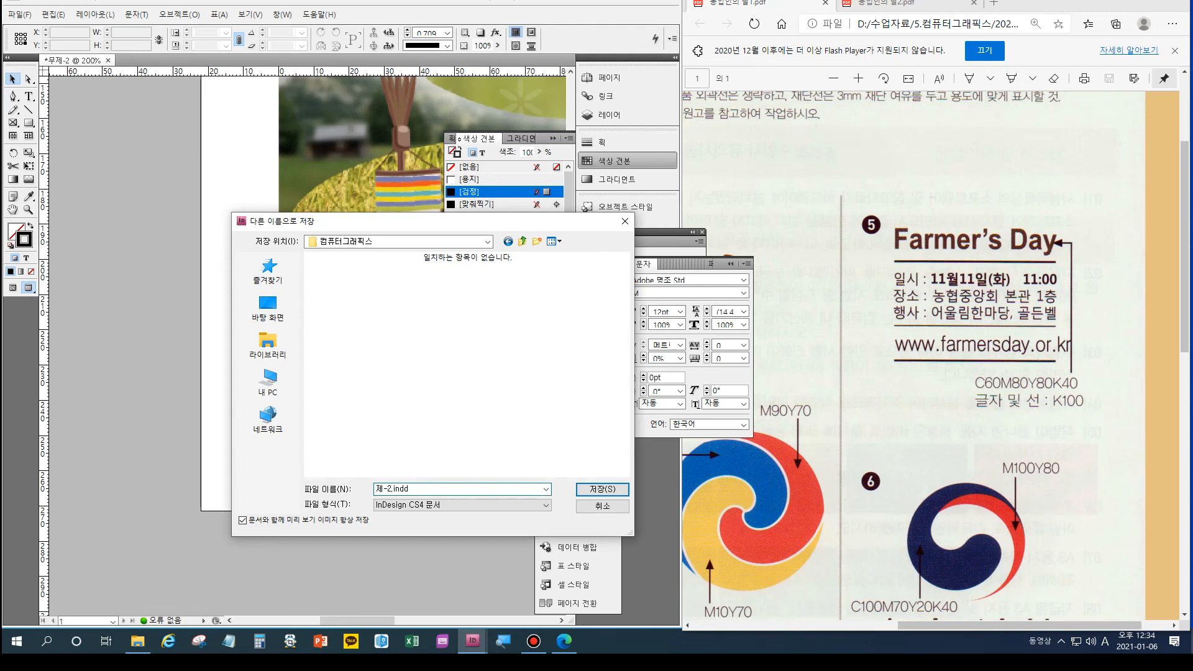
pyautogui.write('10')
pyautogui.click(602, 489)
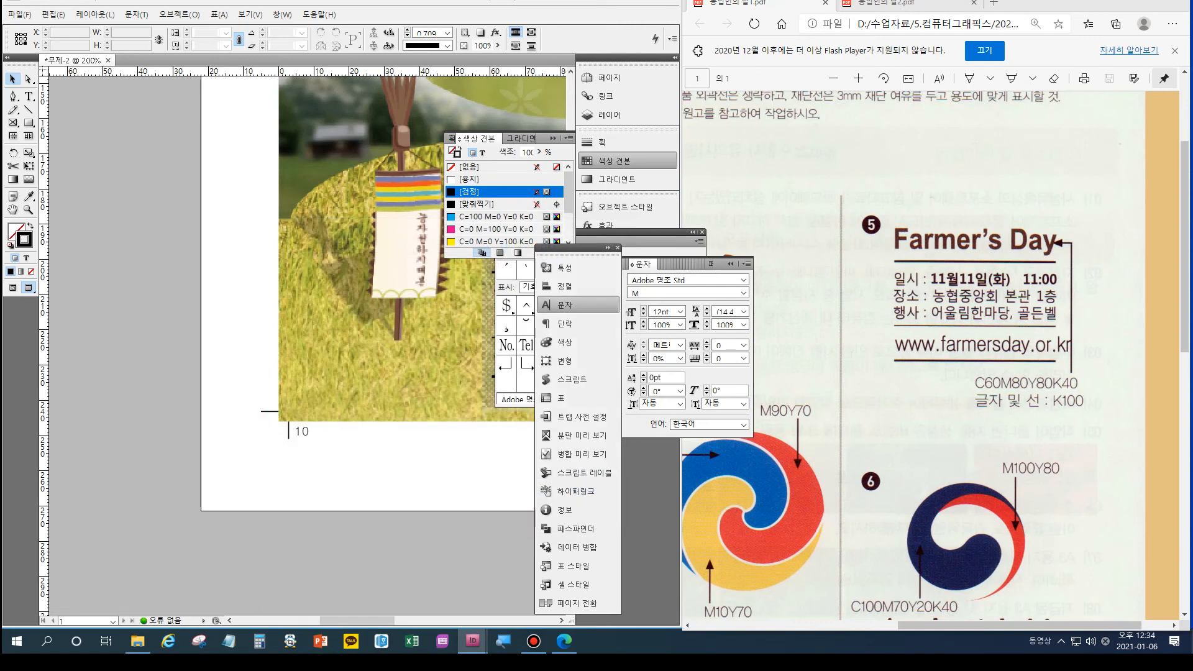
# - Fit the whole page in view and clear away the floating Character, glyph, Swatches and other panels covering the workspace
pyautogui.doubleClick(12, 209)
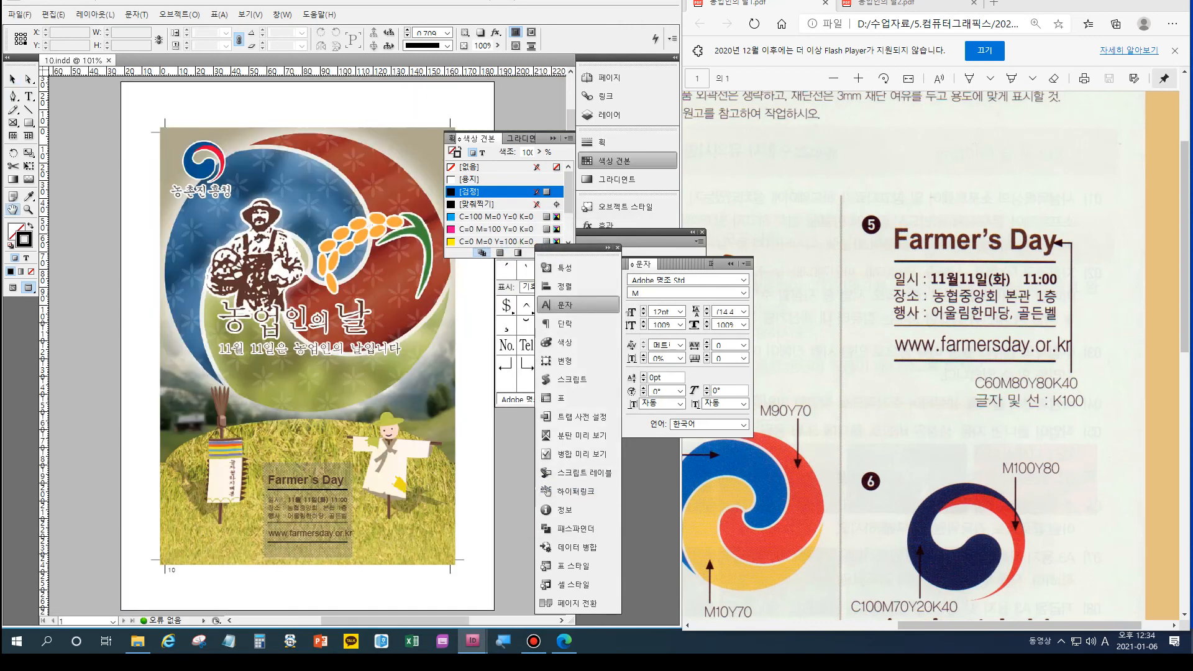
pyautogui.click(731, 263)
pyautogui.click(701, 232)
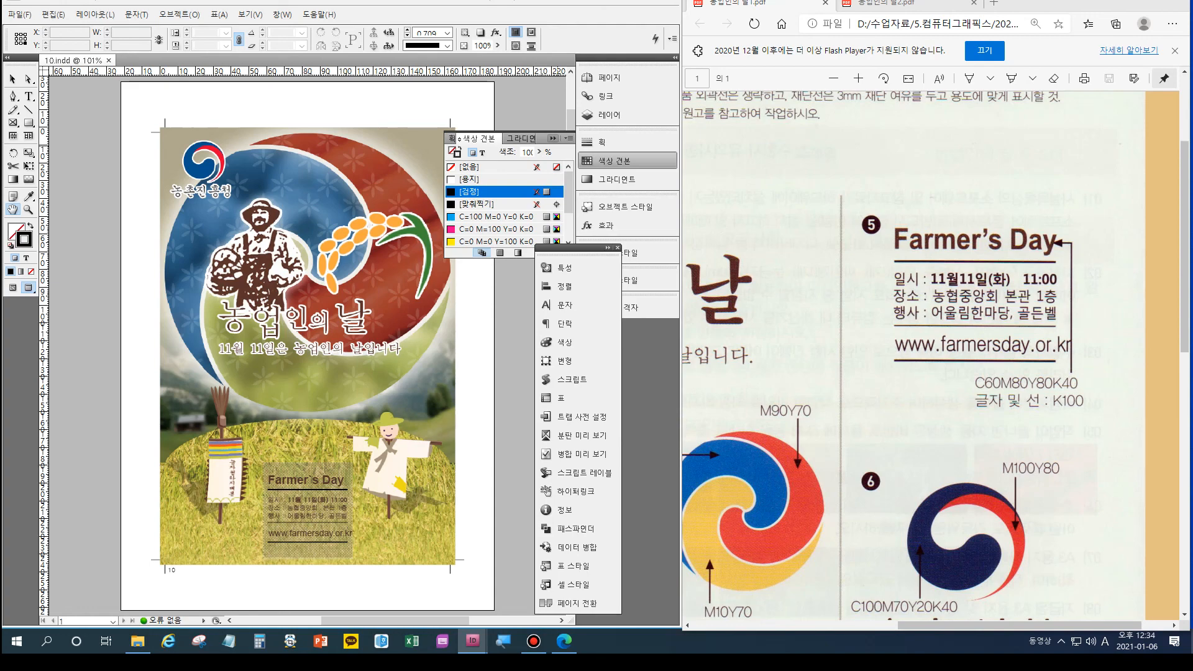
pyautogui.press('F5')
pyautogui.click(617, 248)
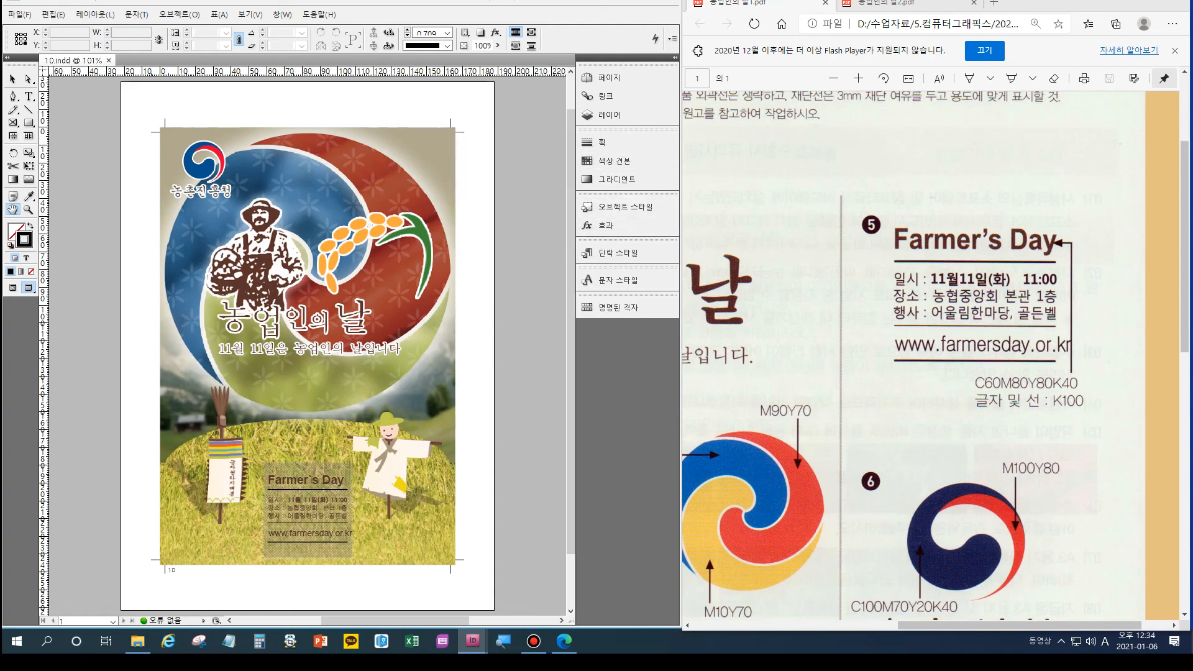